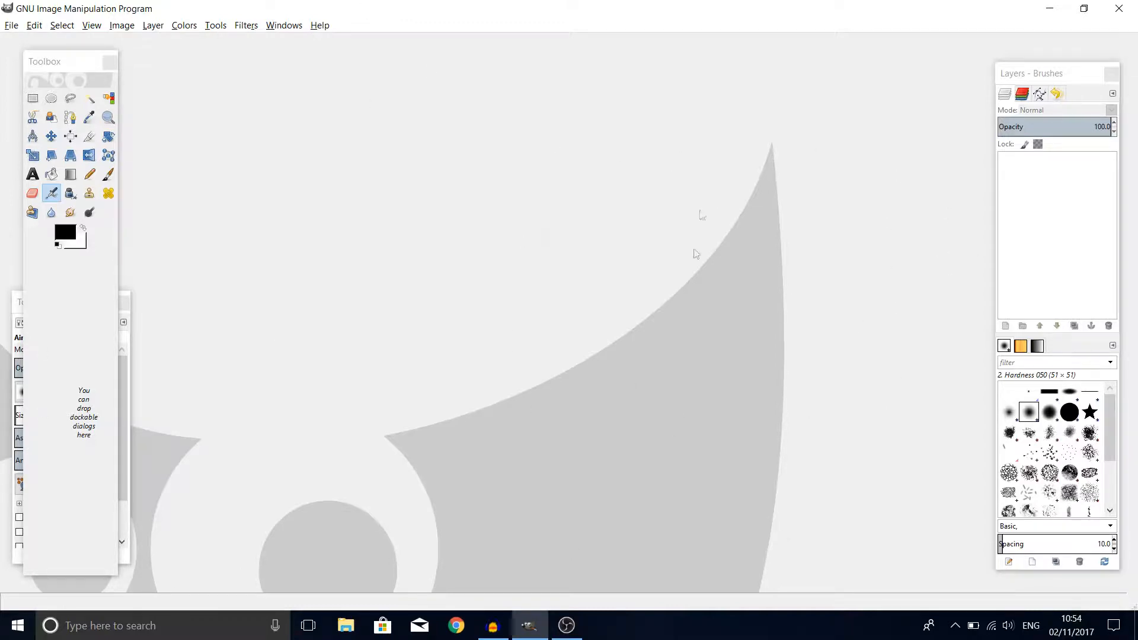
Step: Start a new image with a width of 1280 px and a height of 720 px
click(11, 27)
click(10, 27)
click(10, 27)
click(15, 42)
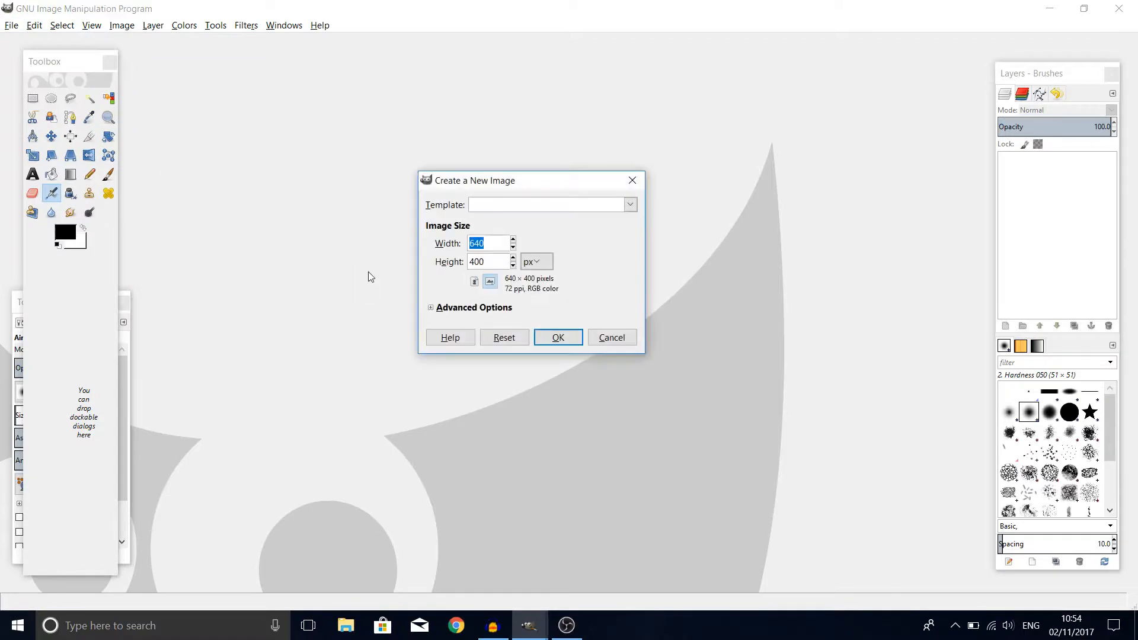
text(1280)
key(Tab)
text(7)
Step: Set the new image's resolution to 300 pixels/in in its advanced options and create the image
click(474, 307)
drag(516, 326, 487, 326)
text(300)
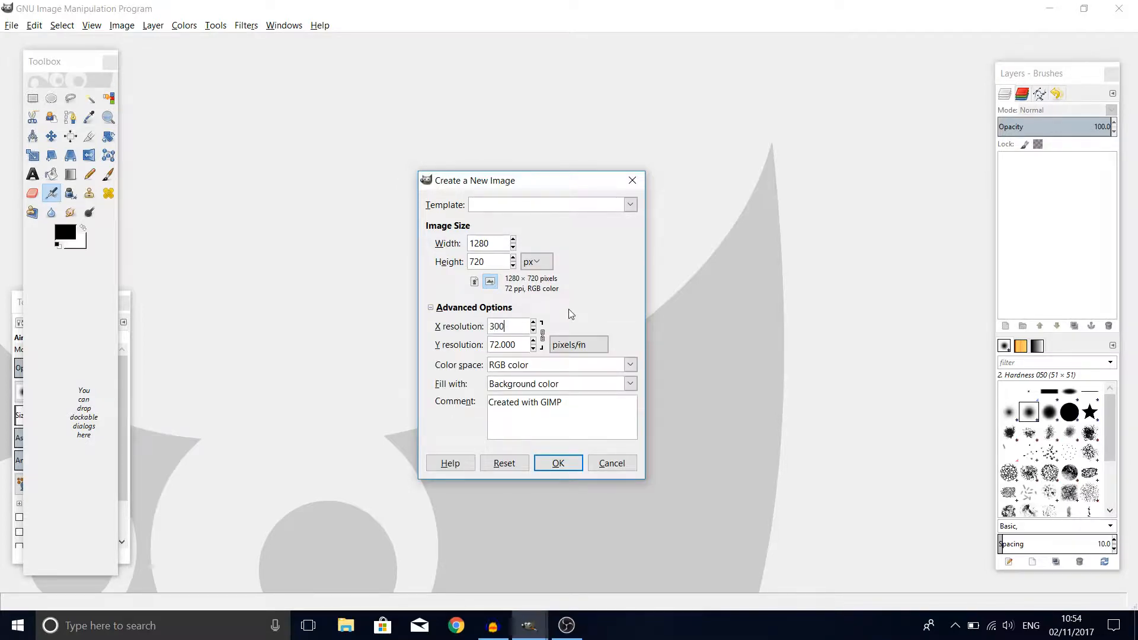
key(Return)
click(558, 464)
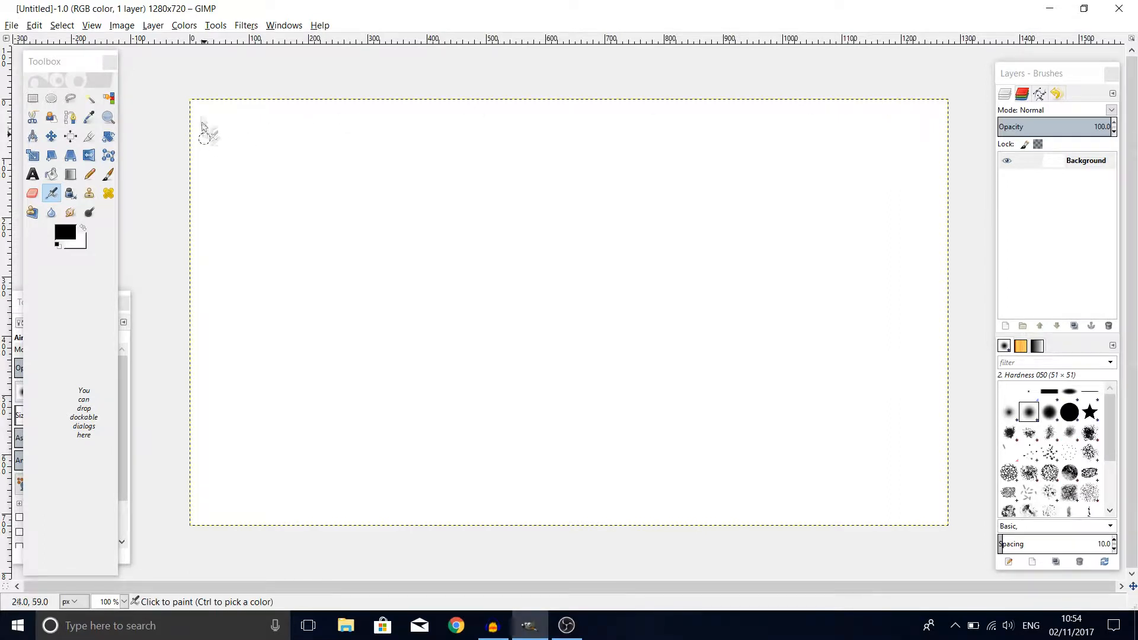
Step: Add thumbnail tutorial.png as a layer above the background and scale that layer to 1280 × 720 px
click(11, 27)
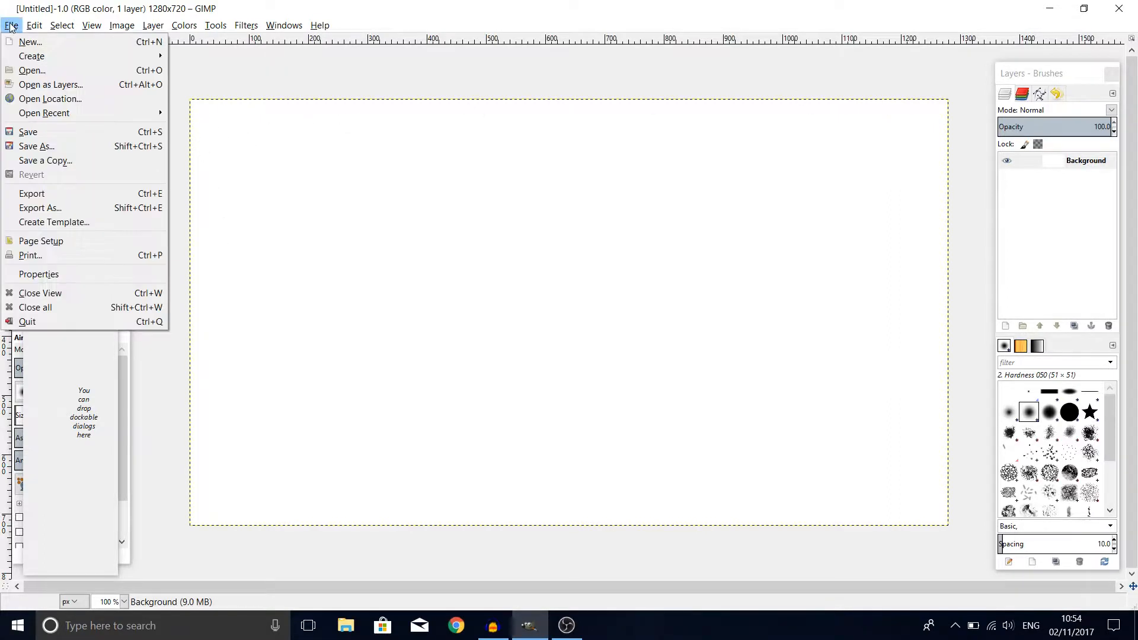
click(58, 86)
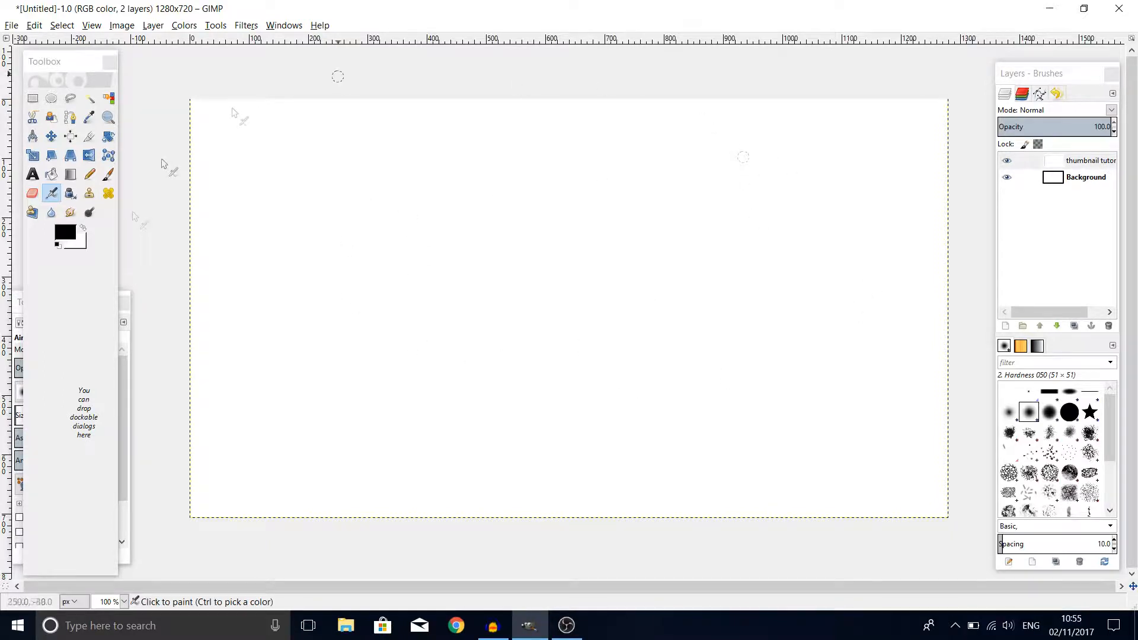
right_click(1086, 164)
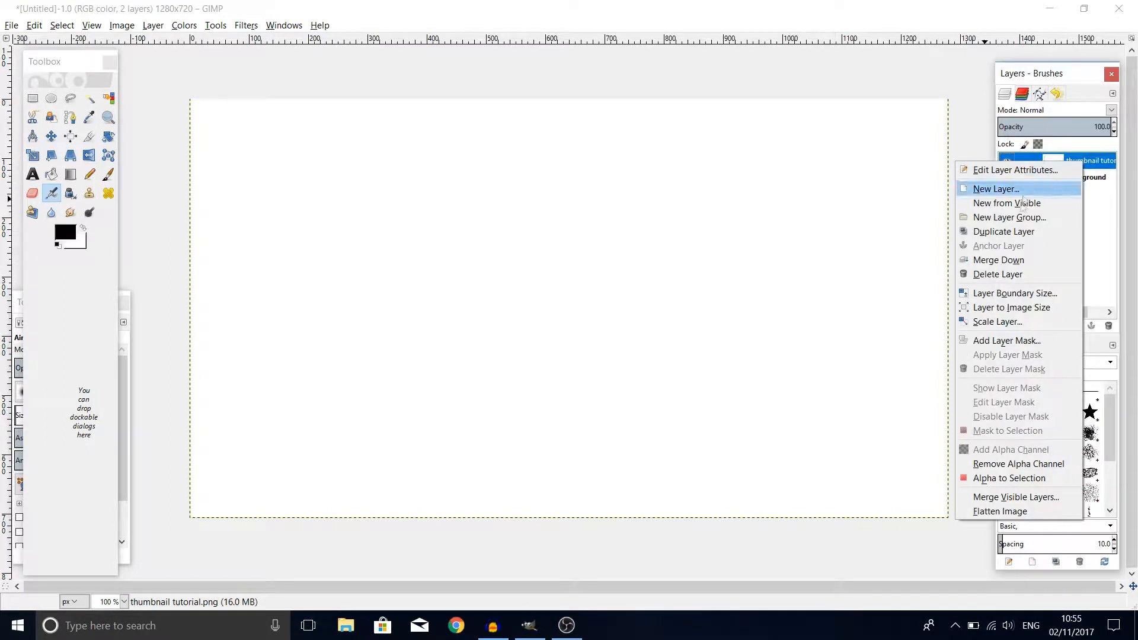
click(992, 323)
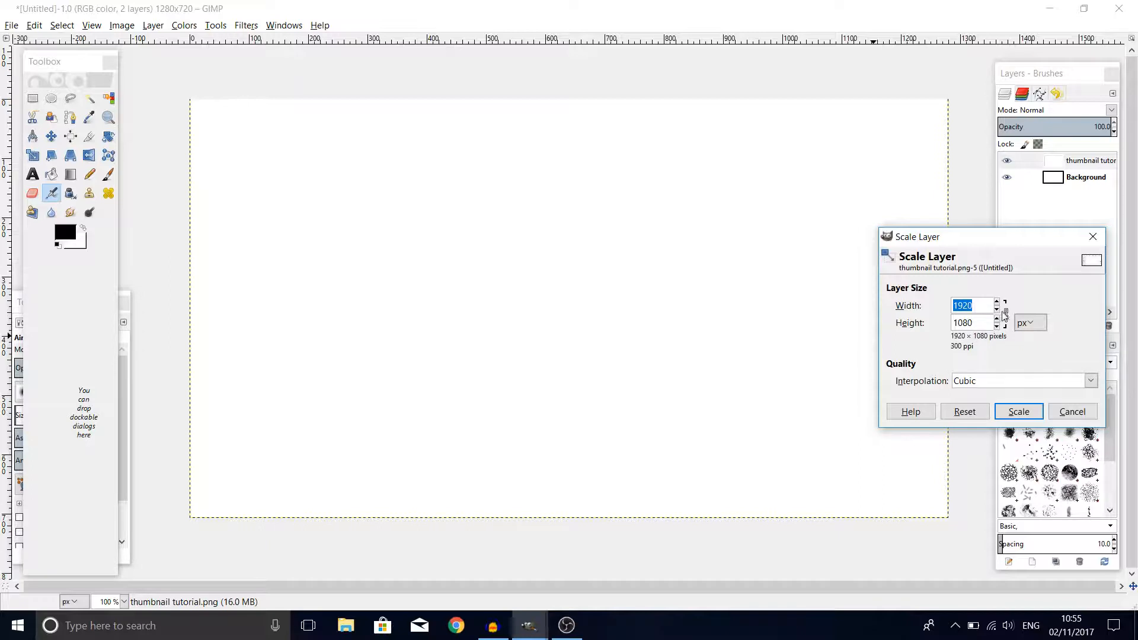
text(1280)
key(Tab)
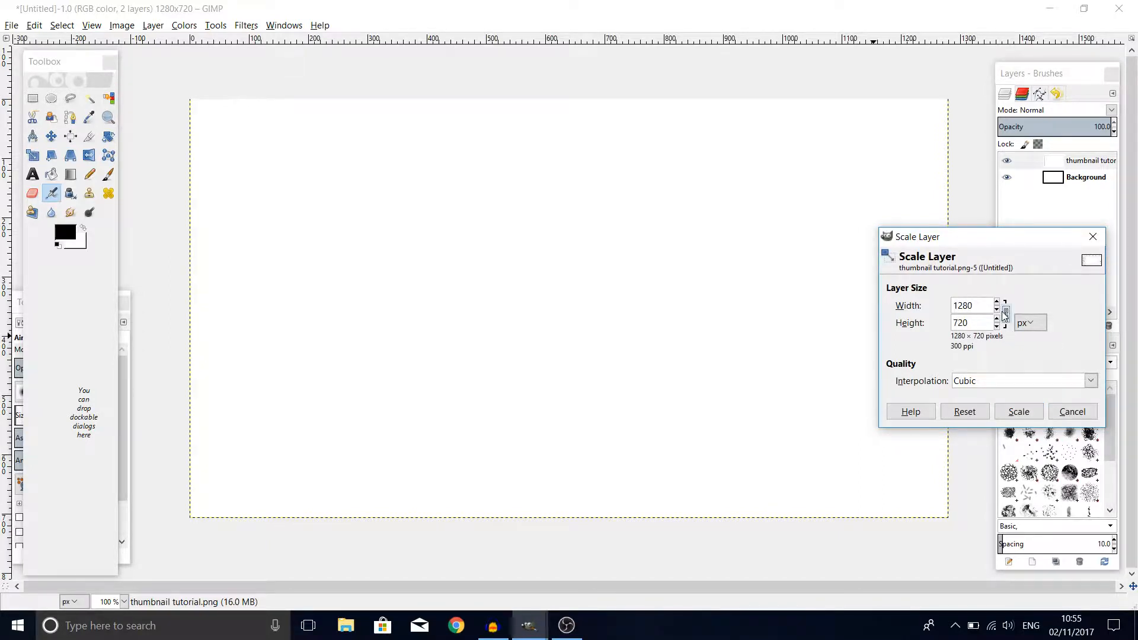
click(1017, 411)
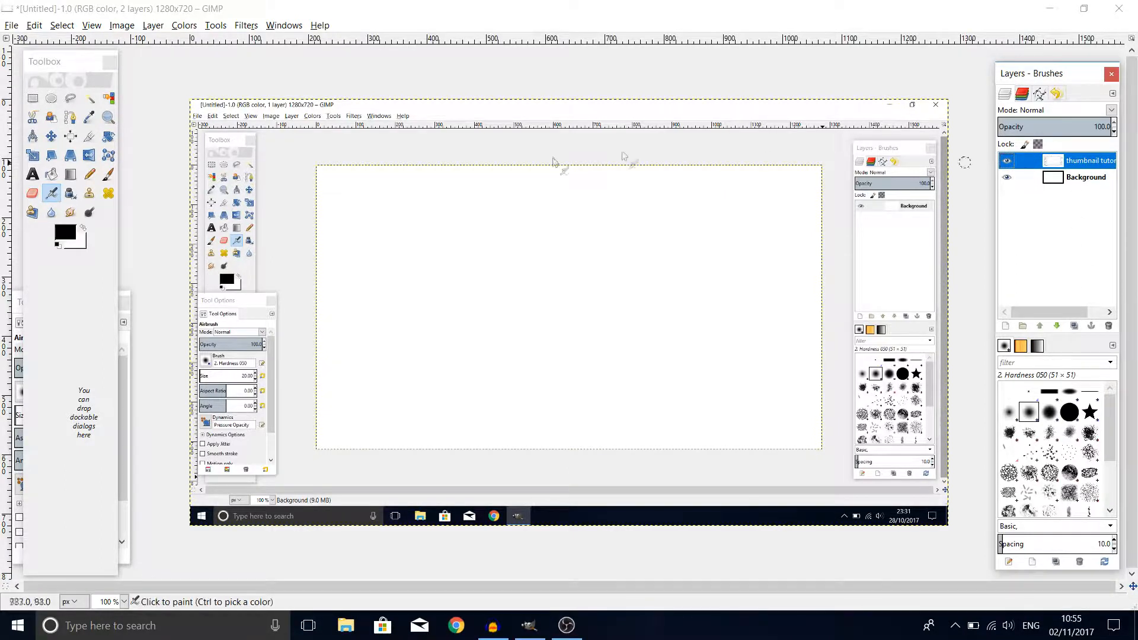
Step: Apply a Gaussian Blur with a 15 px horizontal and vertical radius to the screenshot layer
click(245, 25)
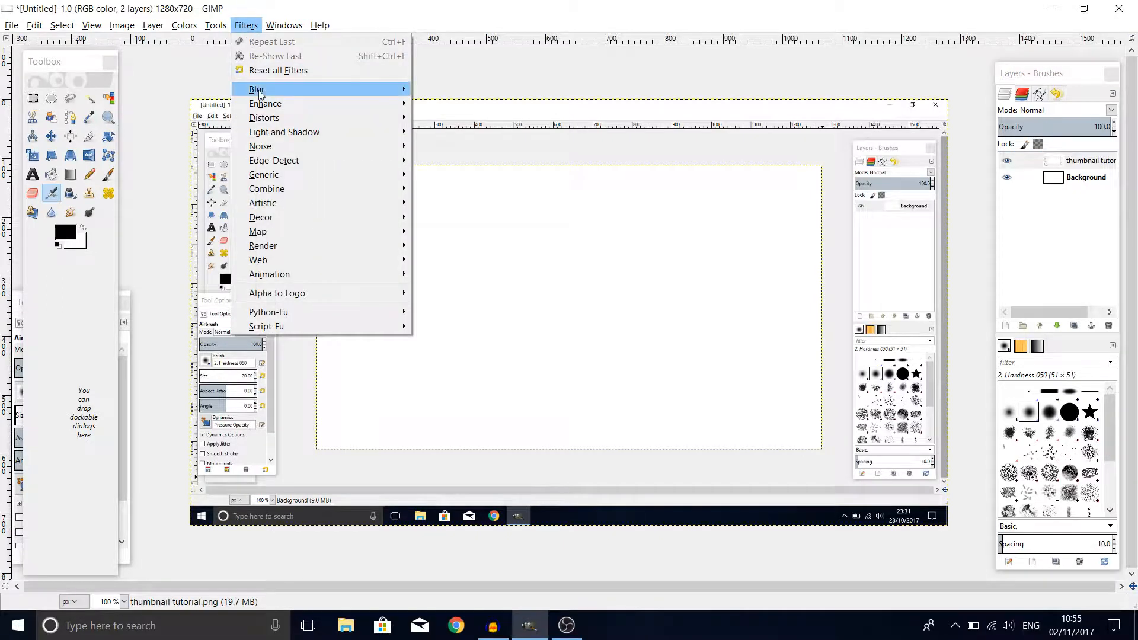
mouse_move(388, 90)
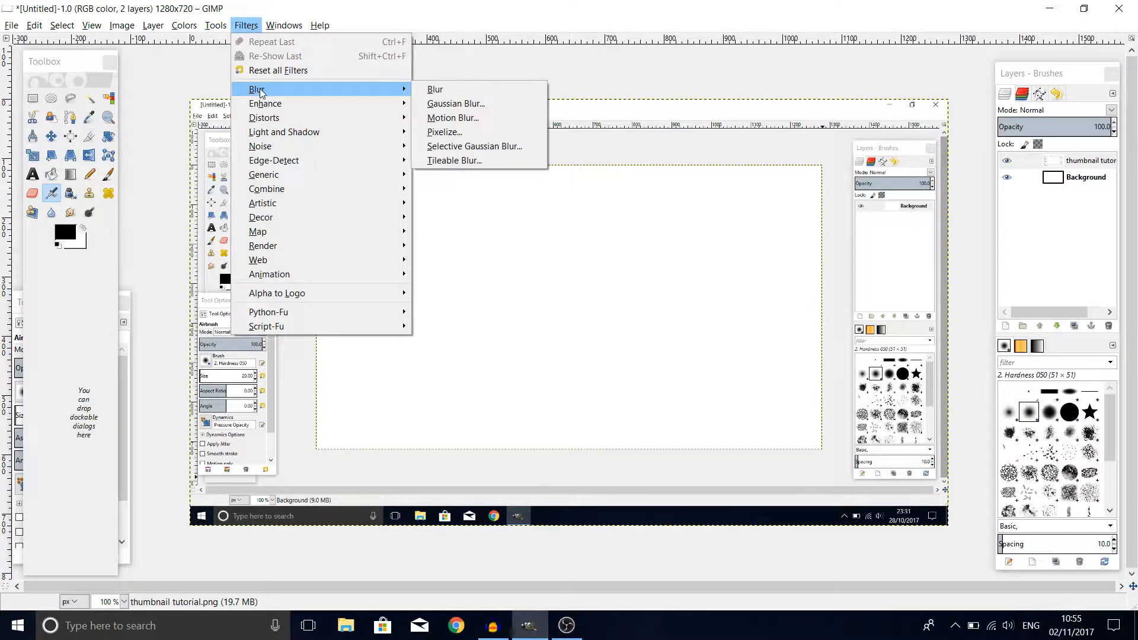
click(501, 109)
text(15)
key(Tab)
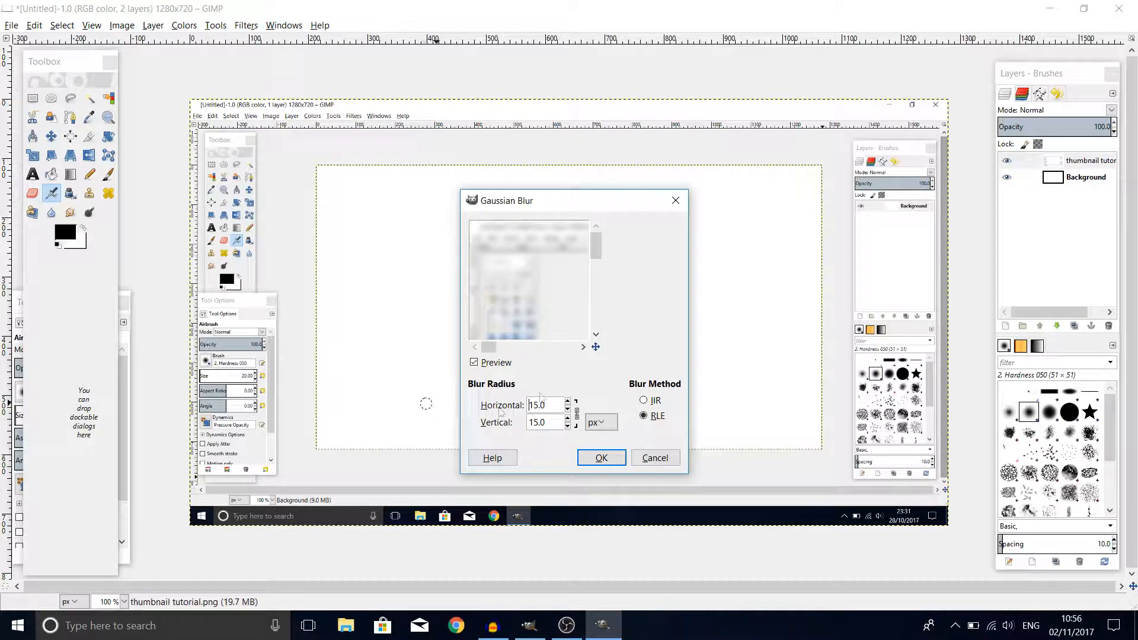
click(601, 457)
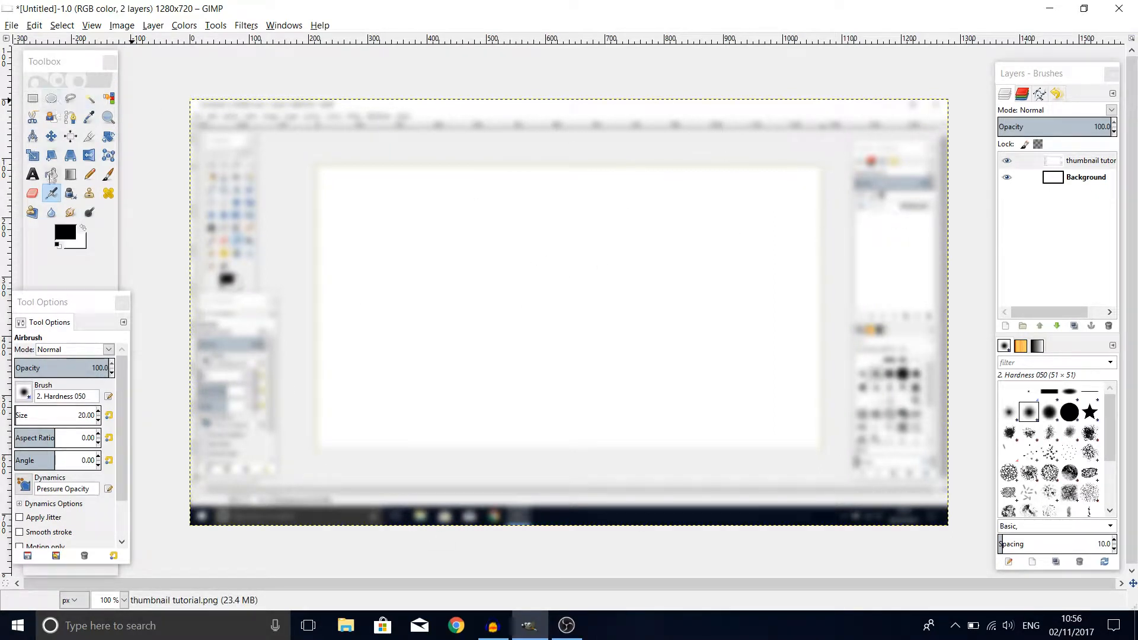
Step: Add a text box about 953 × 296 px across the upper part of the canvas reading THUMBNAIL
click(31, 178)
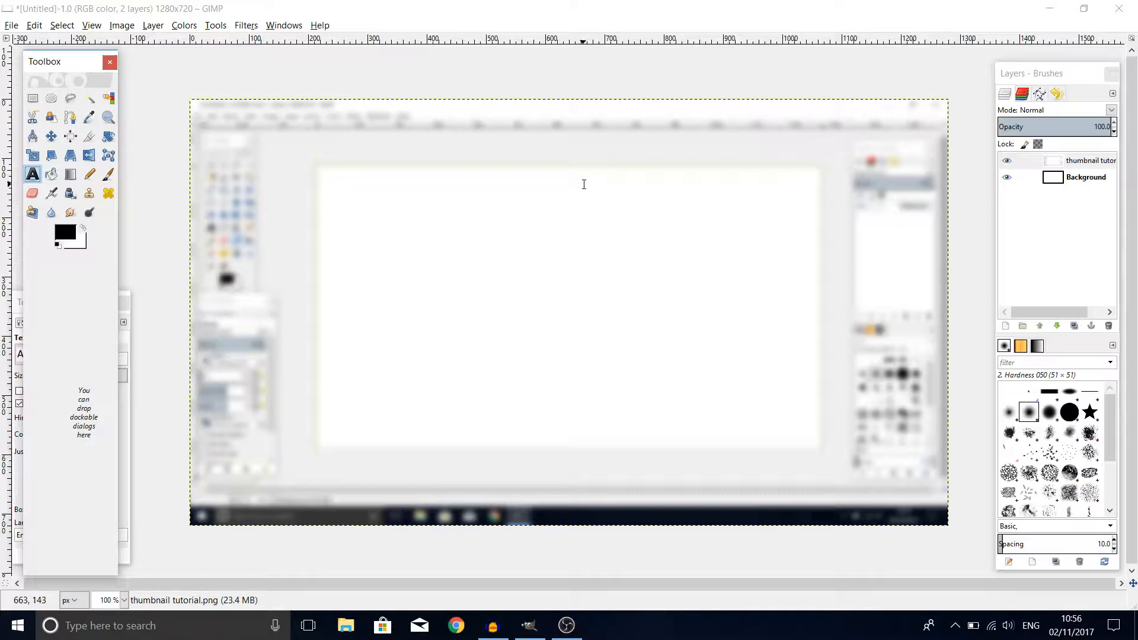
click(550, 147)
click(550, 147)
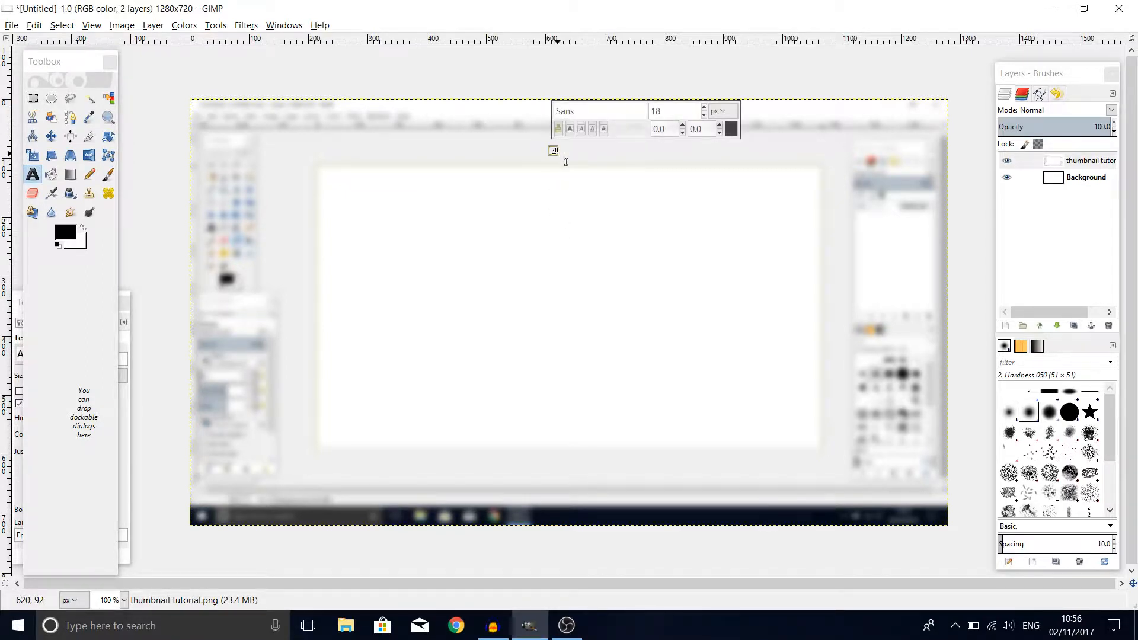
drag(557, 155, 907, 332)
drag(536, 148, 329, 160)
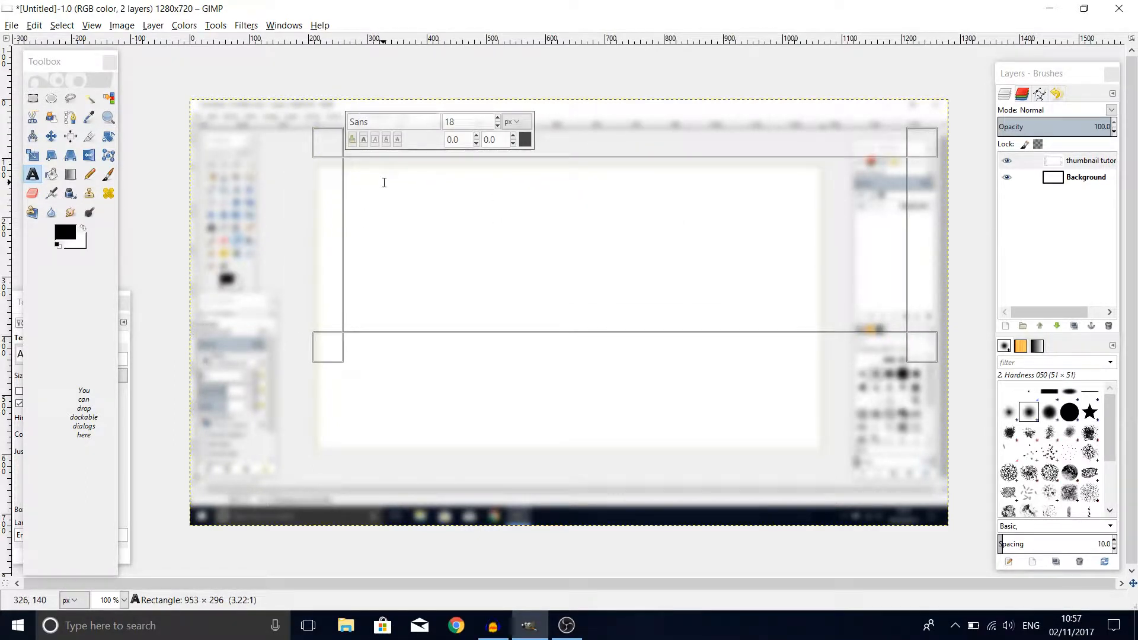
text(THUMBNAIL)
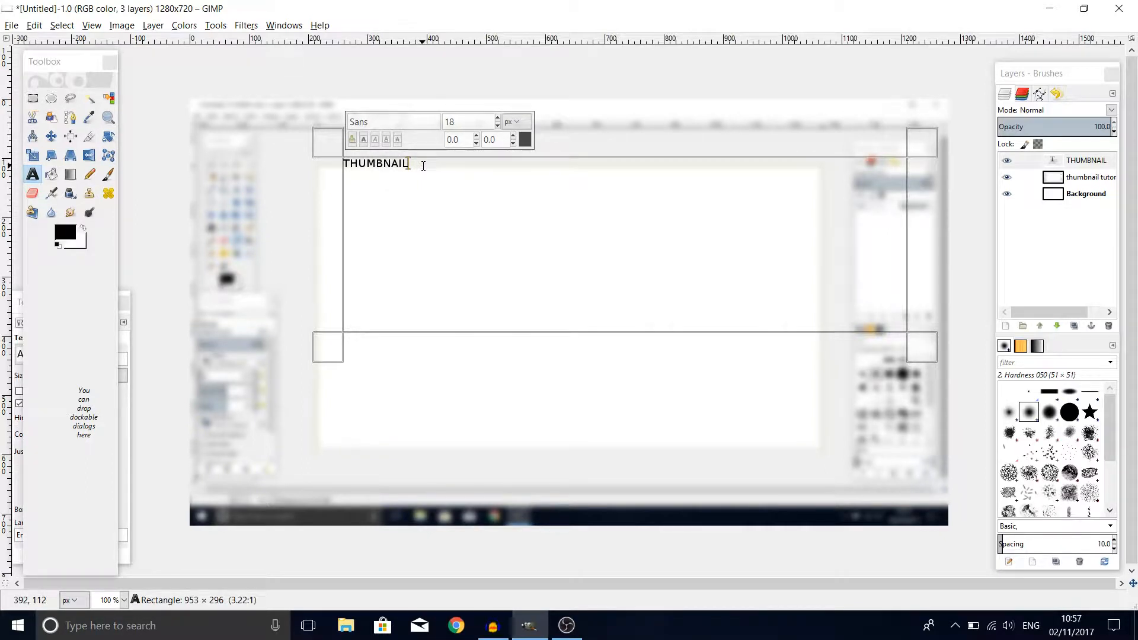
Step: Set the THUMBNAIL text to the BadaBoom BB font at a size of 200 px
drag(422, 164, 300, 153)
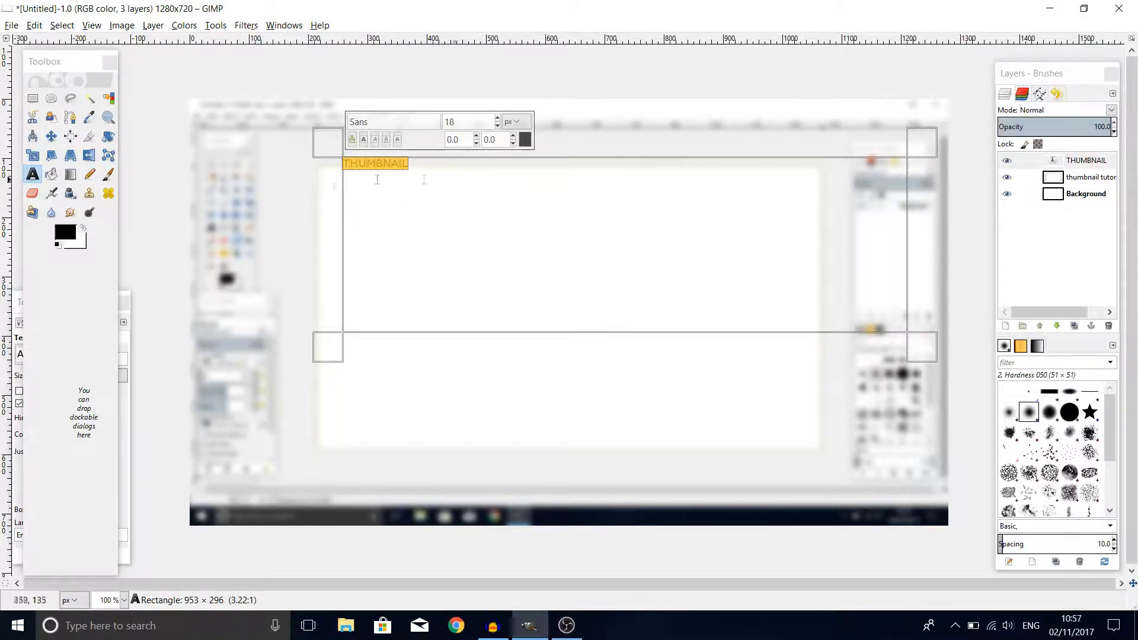
click(18, 305)
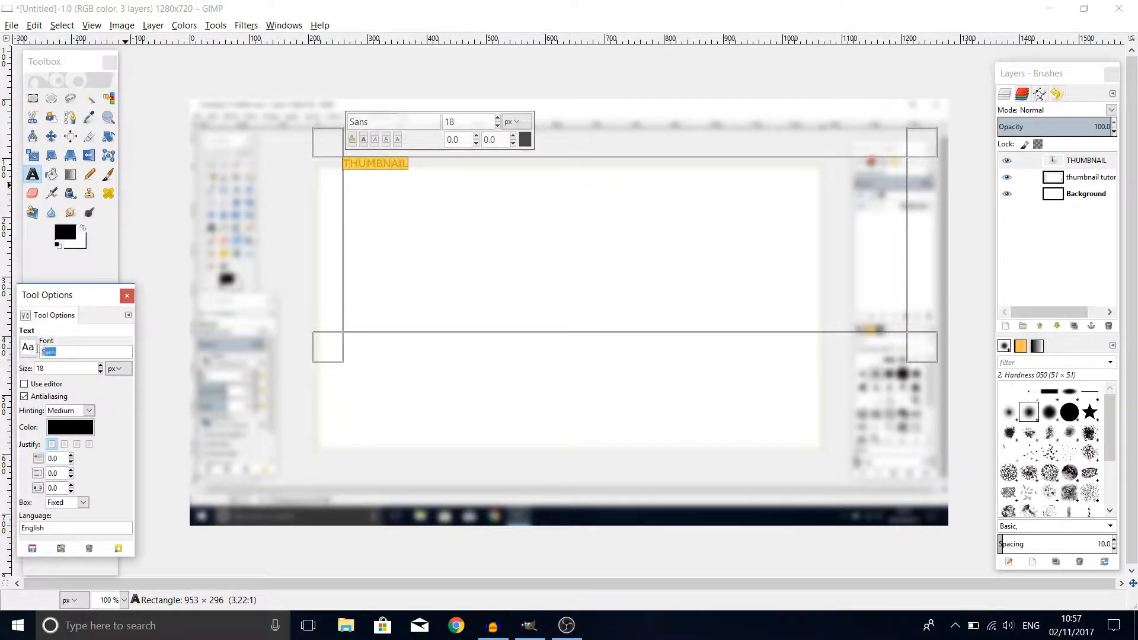
text(BA)
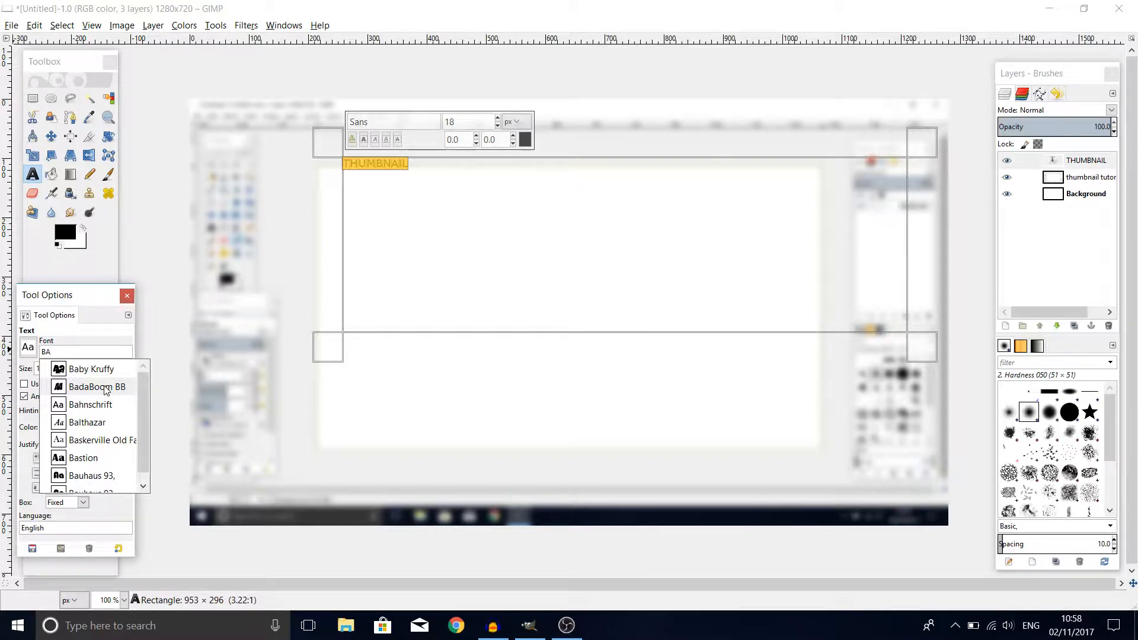
click(97, 387)
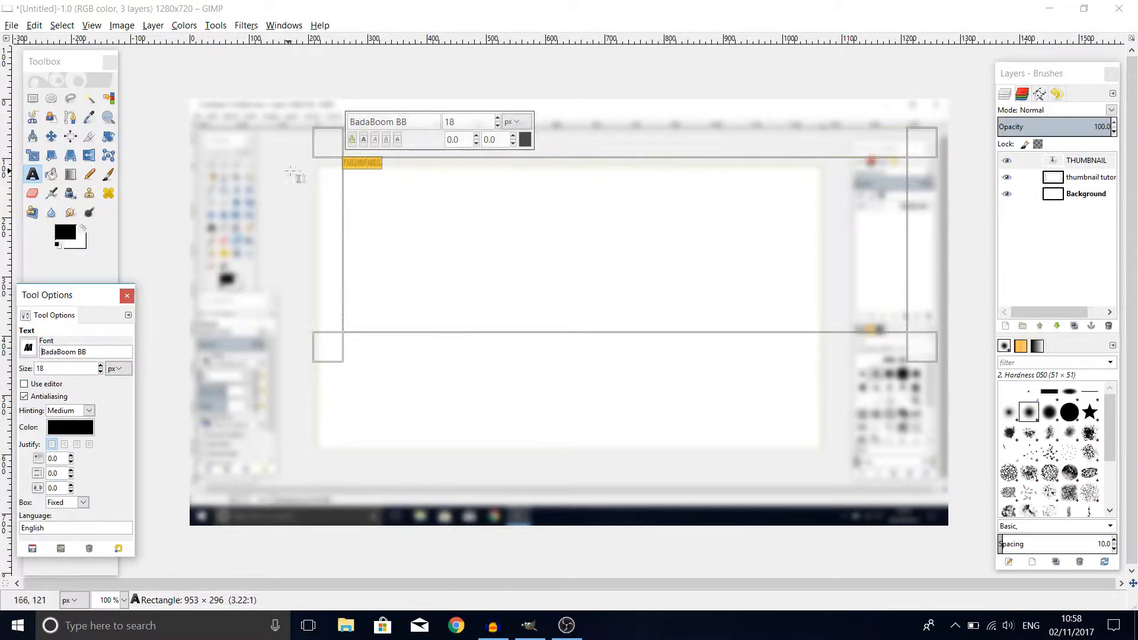
click(409, 126)
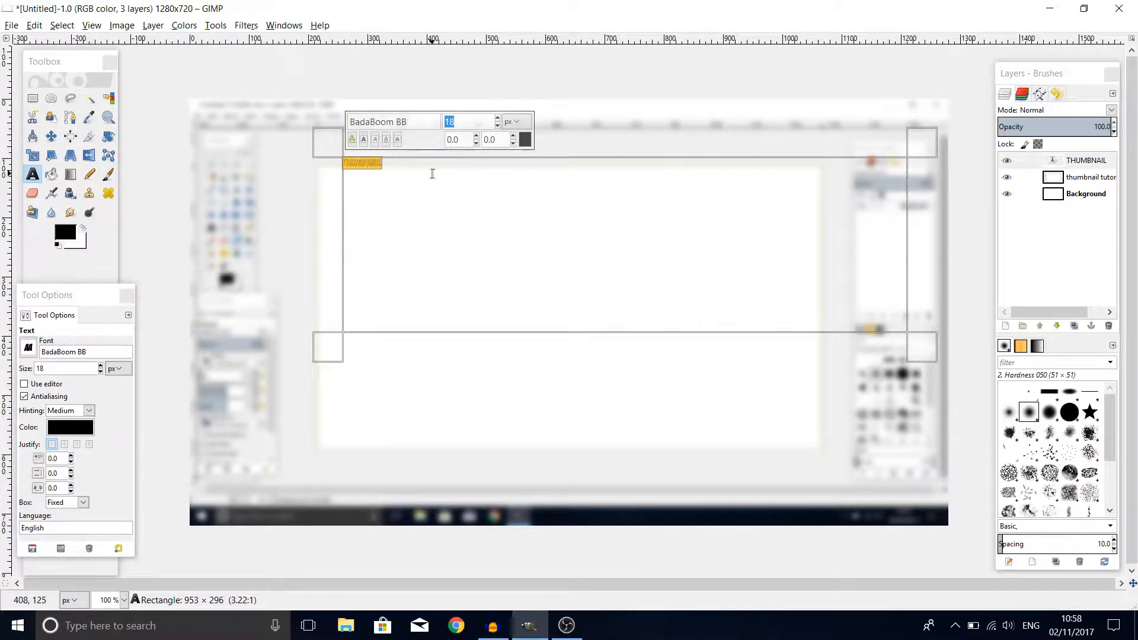
text(200)
key(Return)
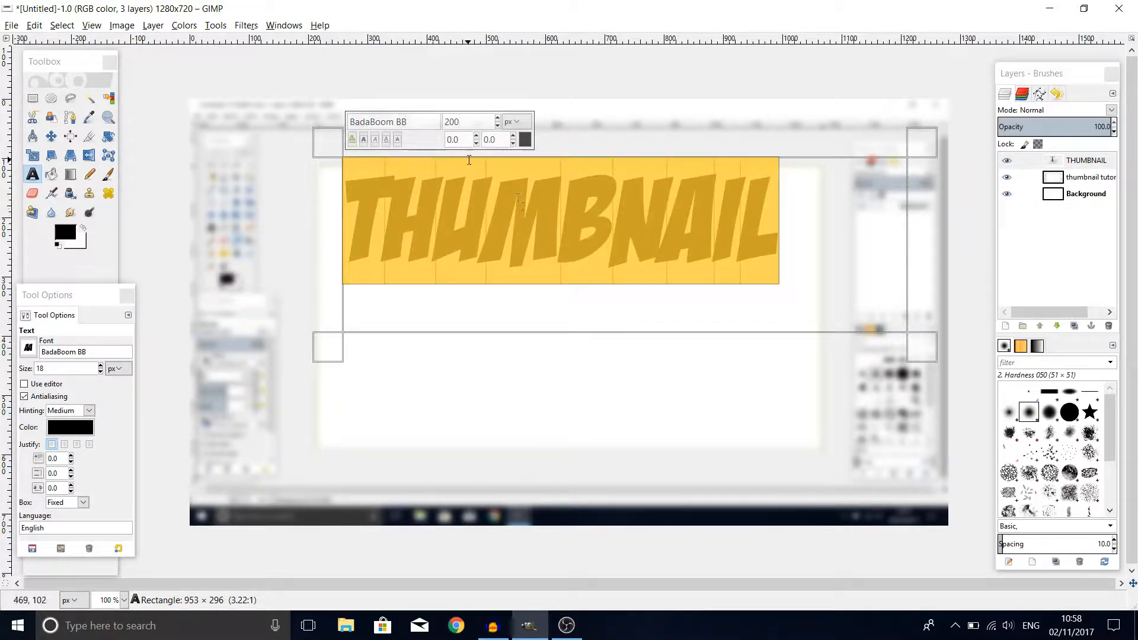
Step: Enter TUTORIAL as a second text layer in BadaBoom BB and set its size to 200 px
text(TUTORI)
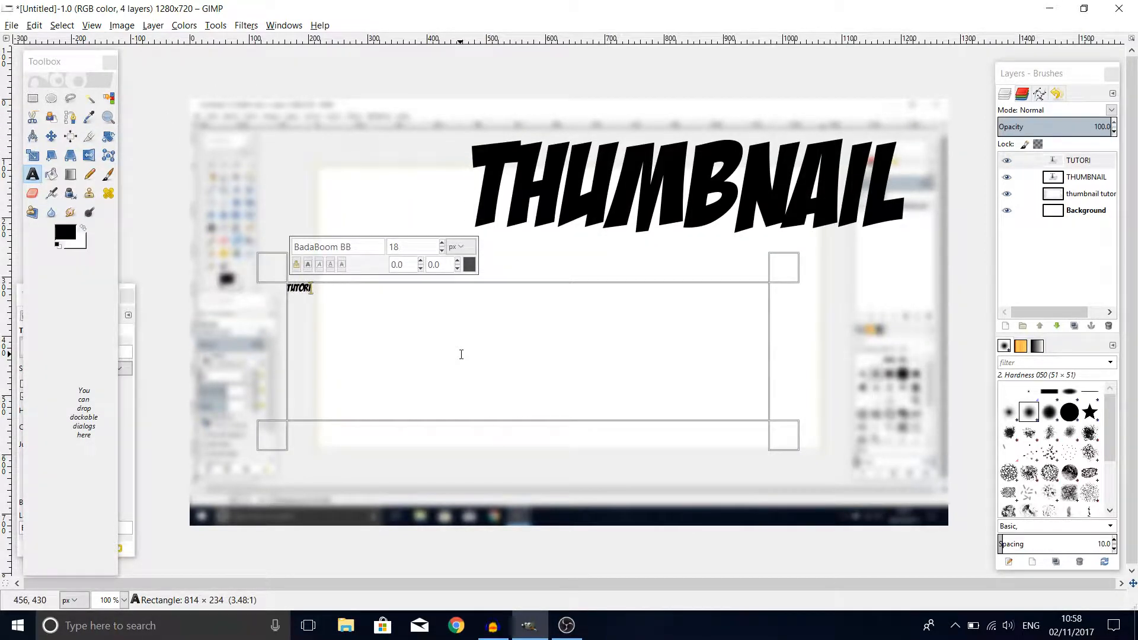
text(AL)
drag(335, 292, 241, 290)
drag(401, 245, 300, 244)
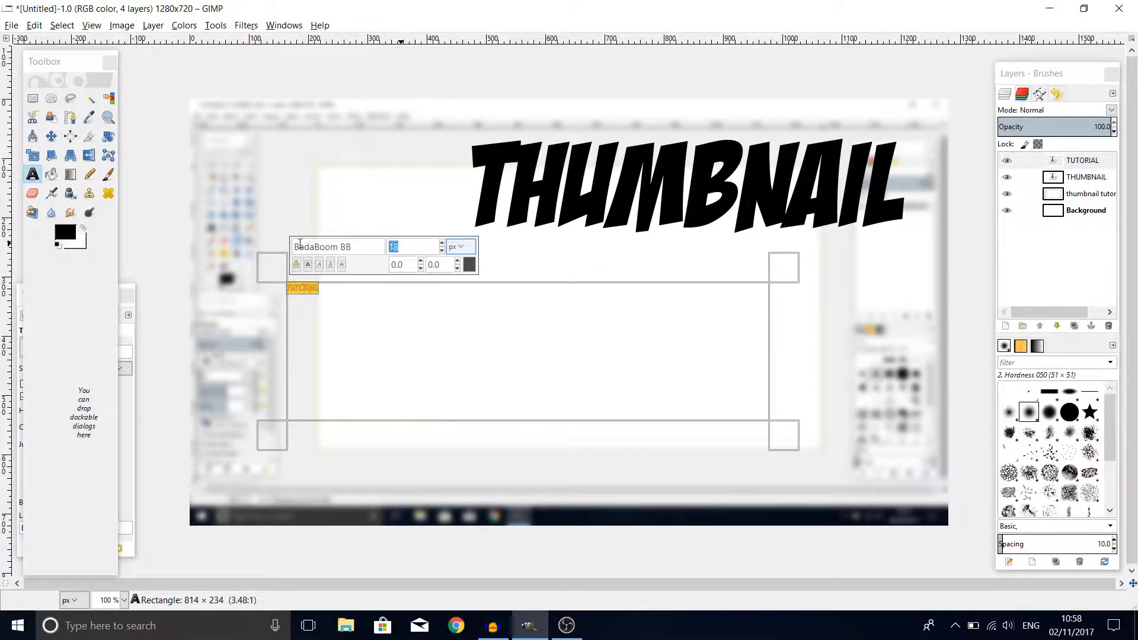
text(200)
key(Return)
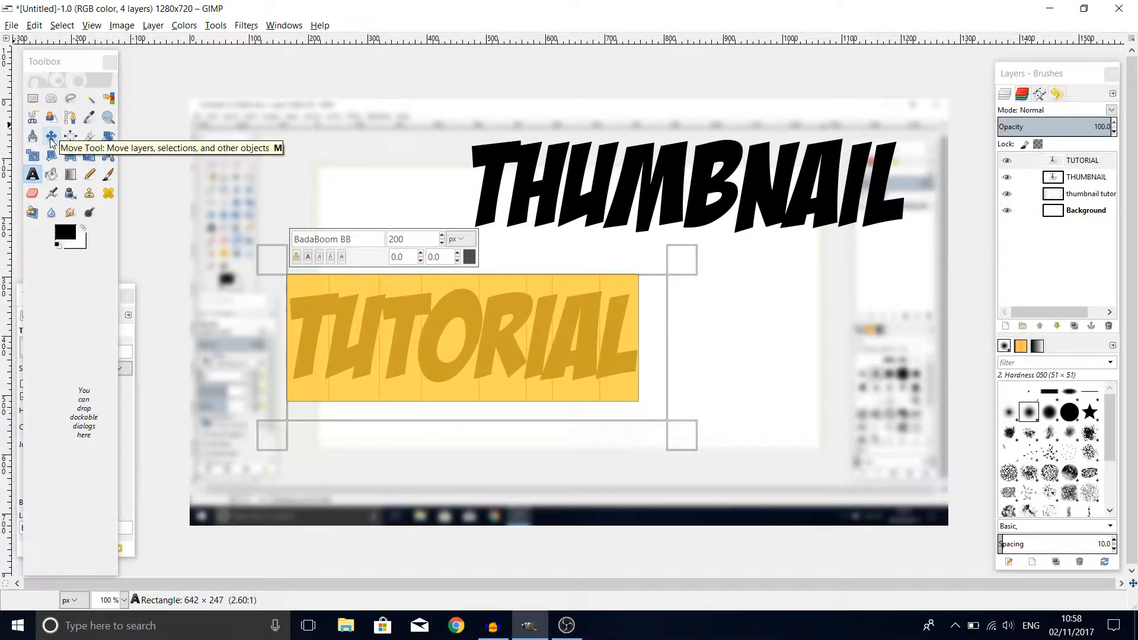
Step: Move the TUTORIAL text directly beneath THUMBNAIL so that their right ends line up
click(51, 137)
drag(405, 308, 719, 254)
drag(691, 264, 674, 252)
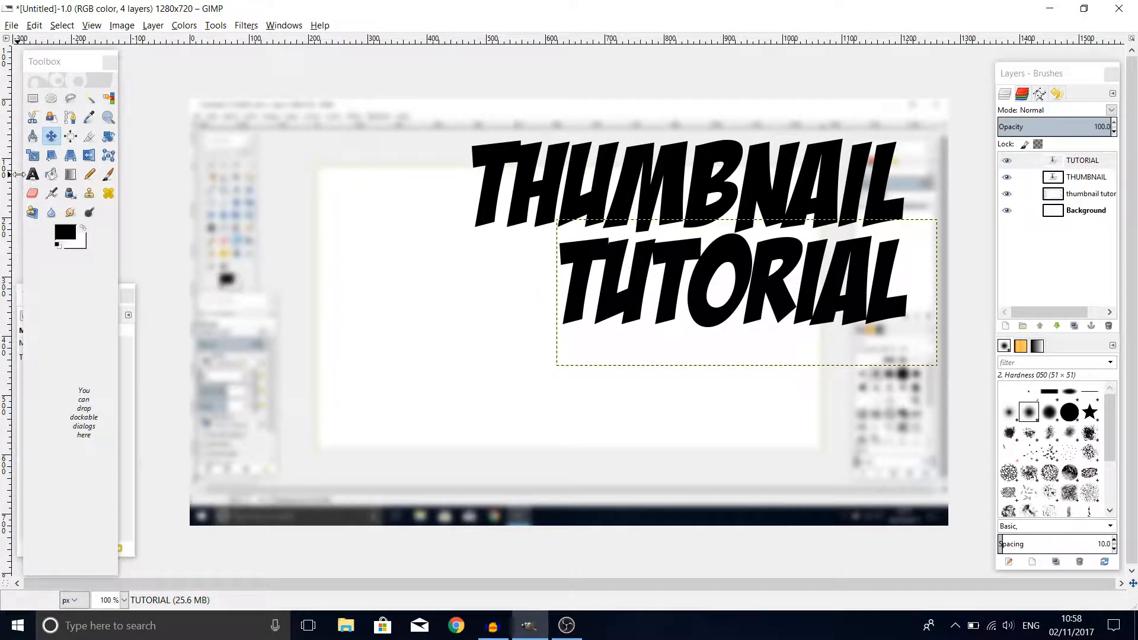
Step: Add the text GIMP in BadaBoom BB at 250 px and move it beneath the right end of TUTORIAL
click(33, 174)
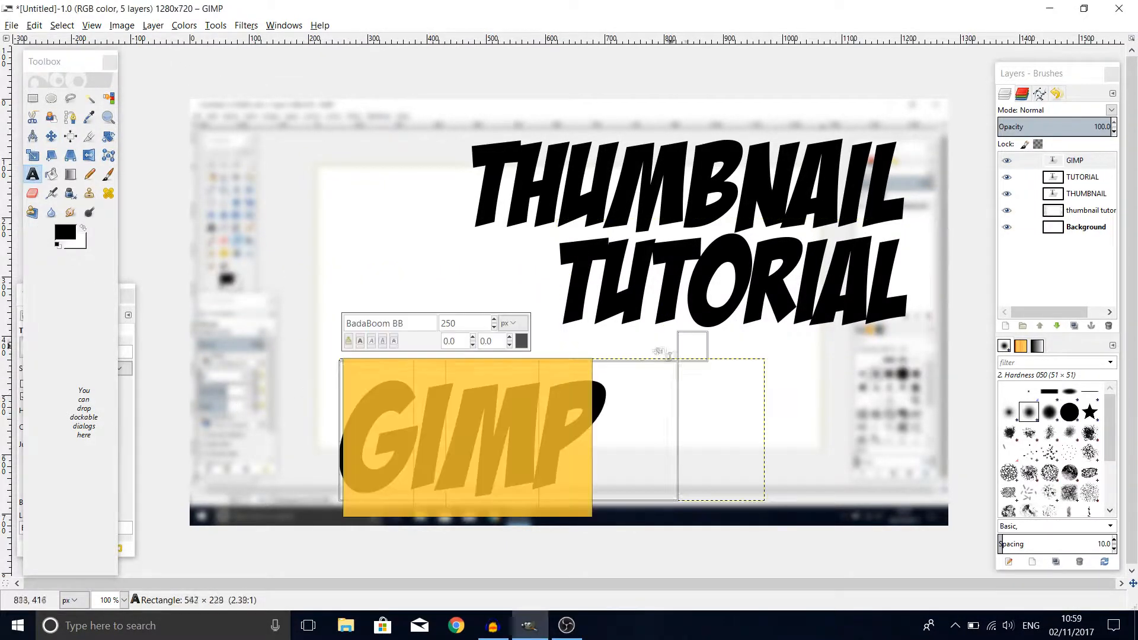
drag(688, 352, 652, 355)
key(m)
drag(522, 405, 819, 356)
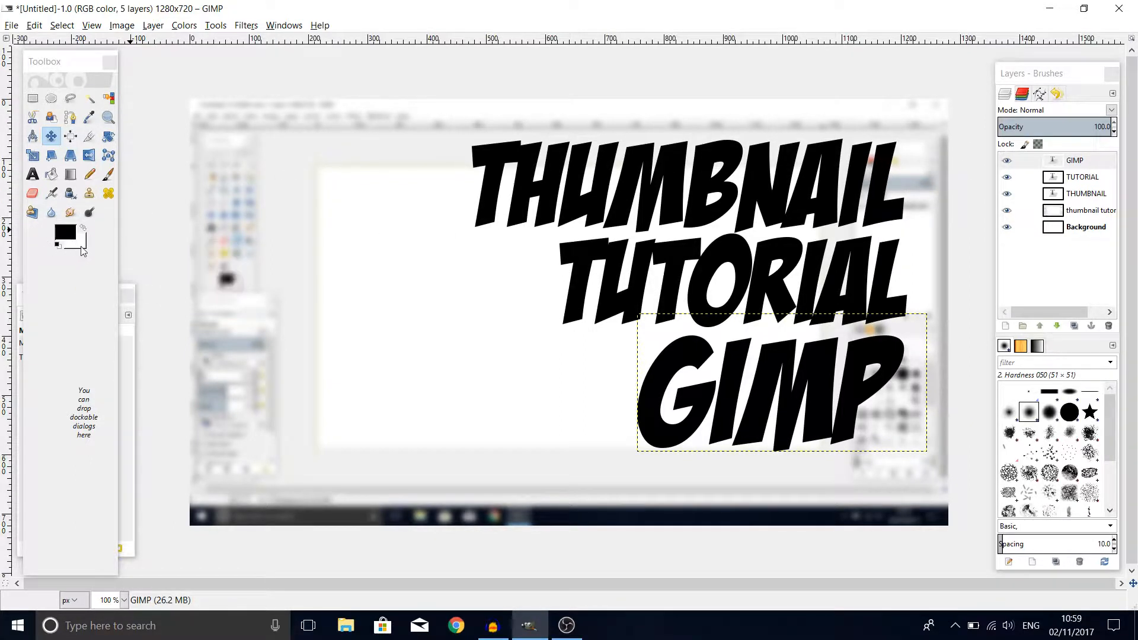
Step: Set the foreground colour to white and the background colour to yellow (ffff00)
click(61, 235)
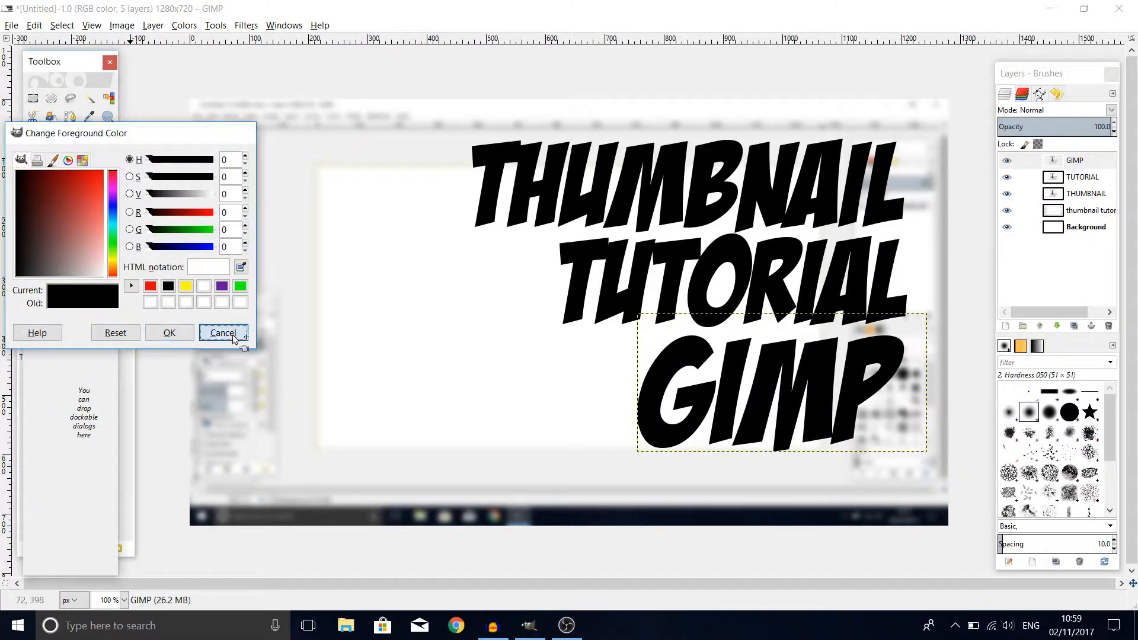
click(222, 333)
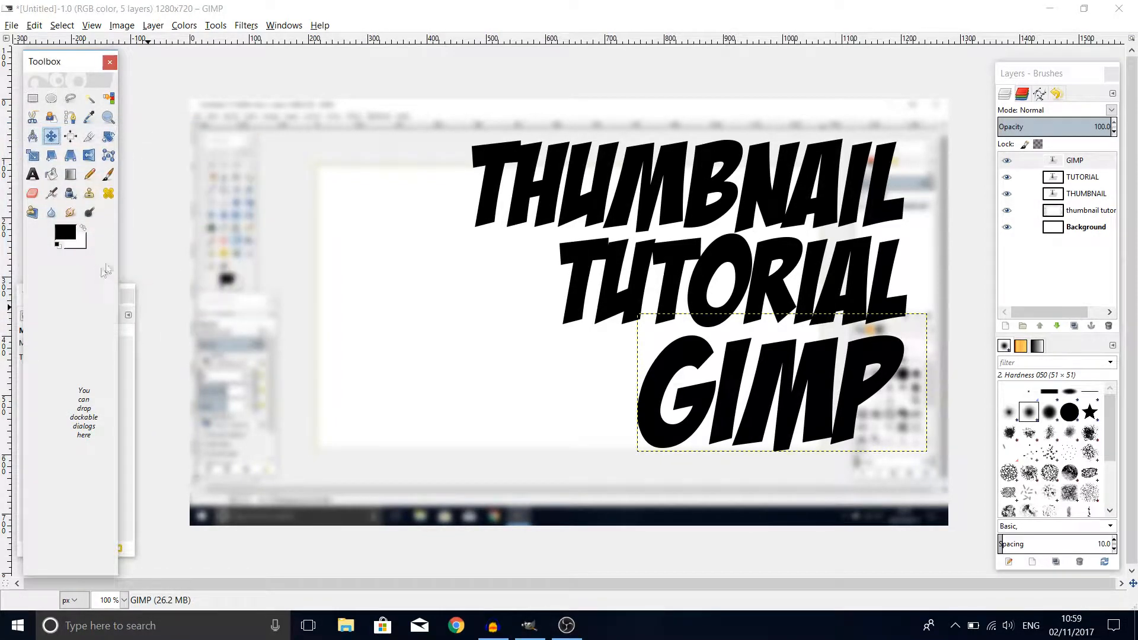
click(84, 230)
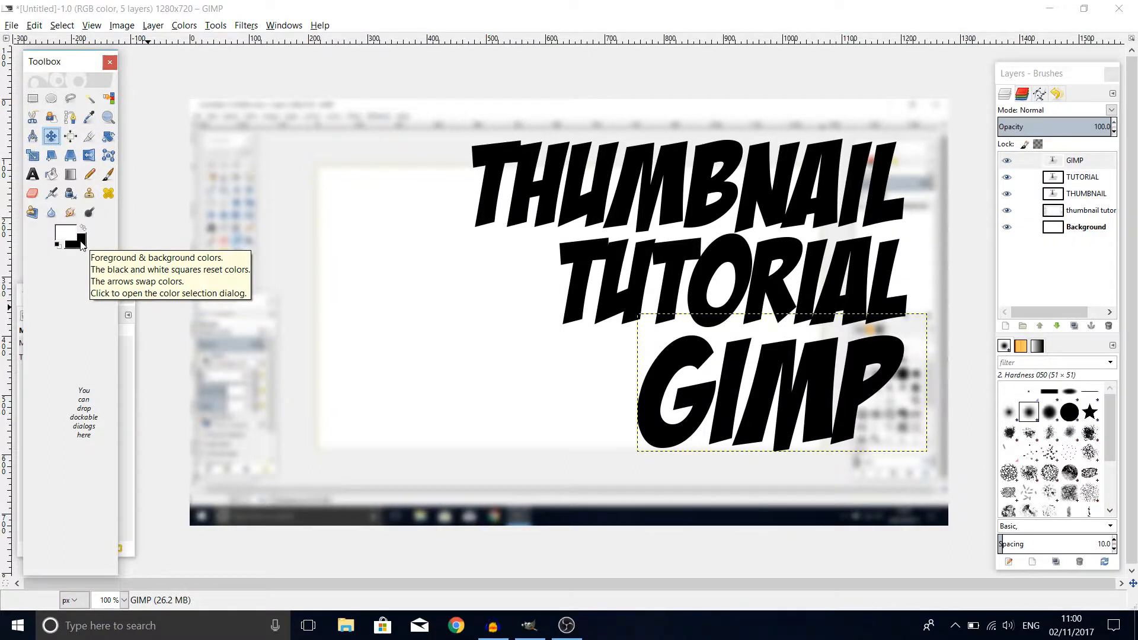
click(81, 243)
click(186, 285)
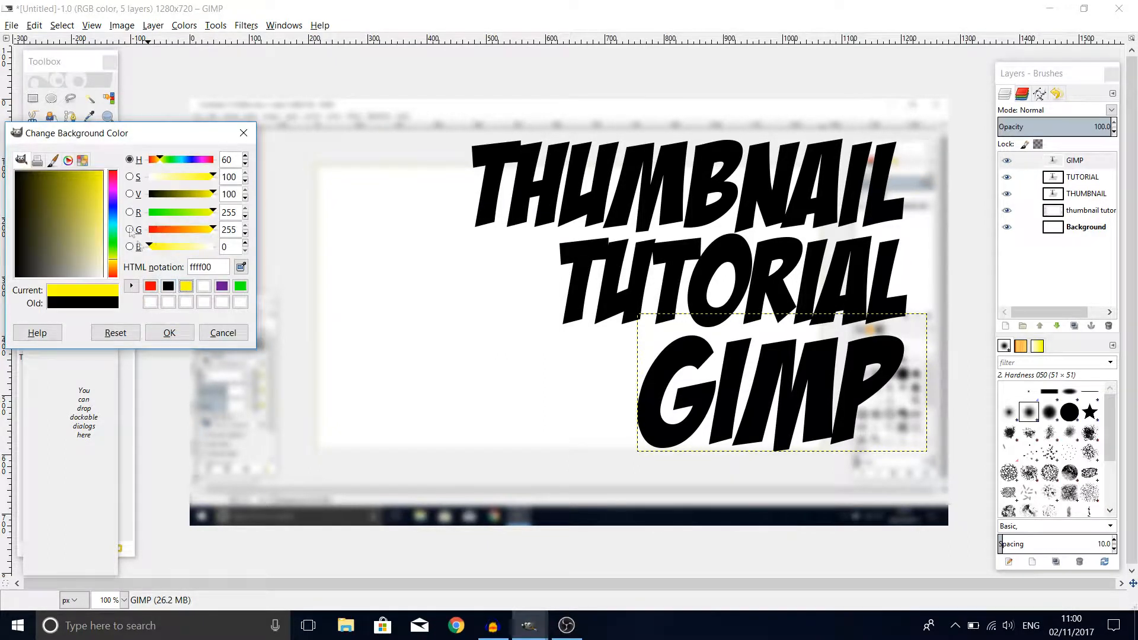
click(38, 161)
click(53, 161)
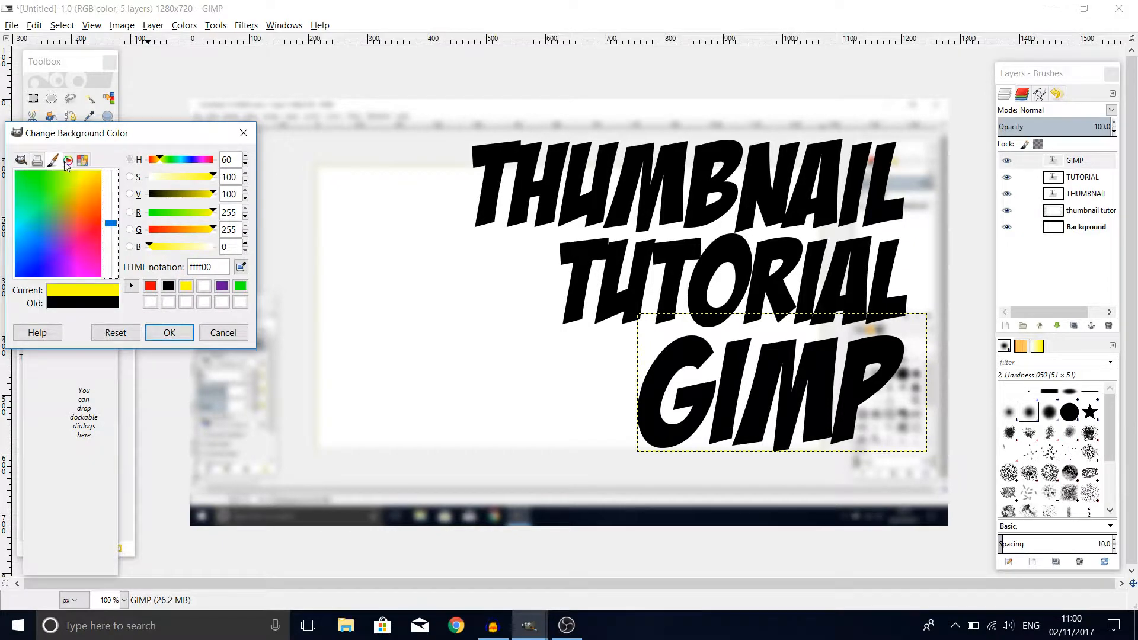
click(68, 160)
click(83, 161)
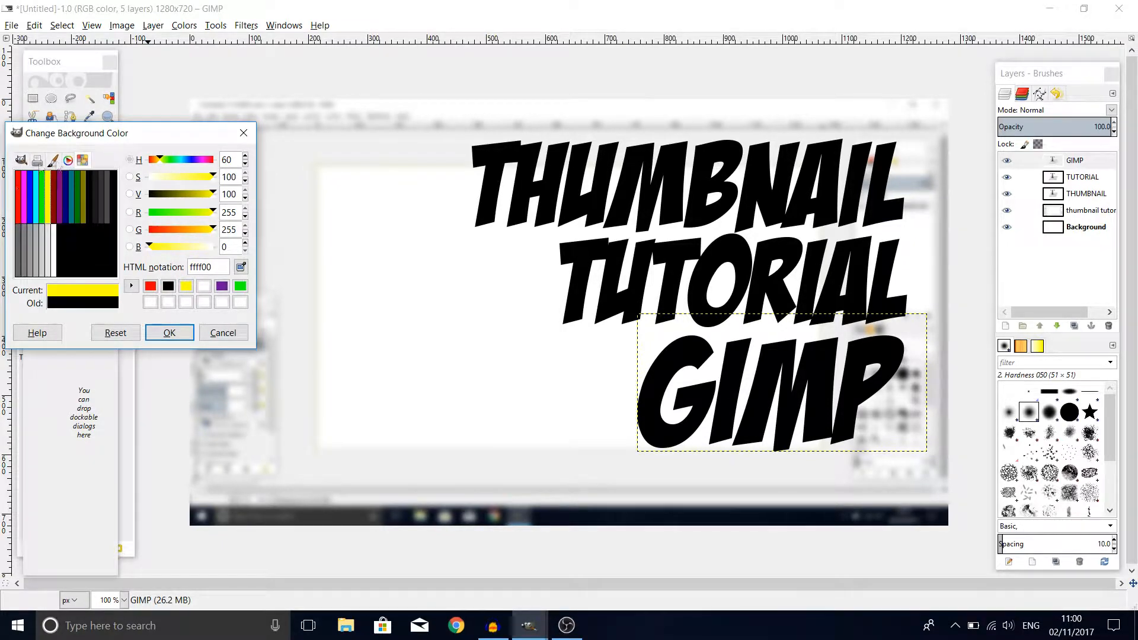
click(22, 161)
click(169, 333)
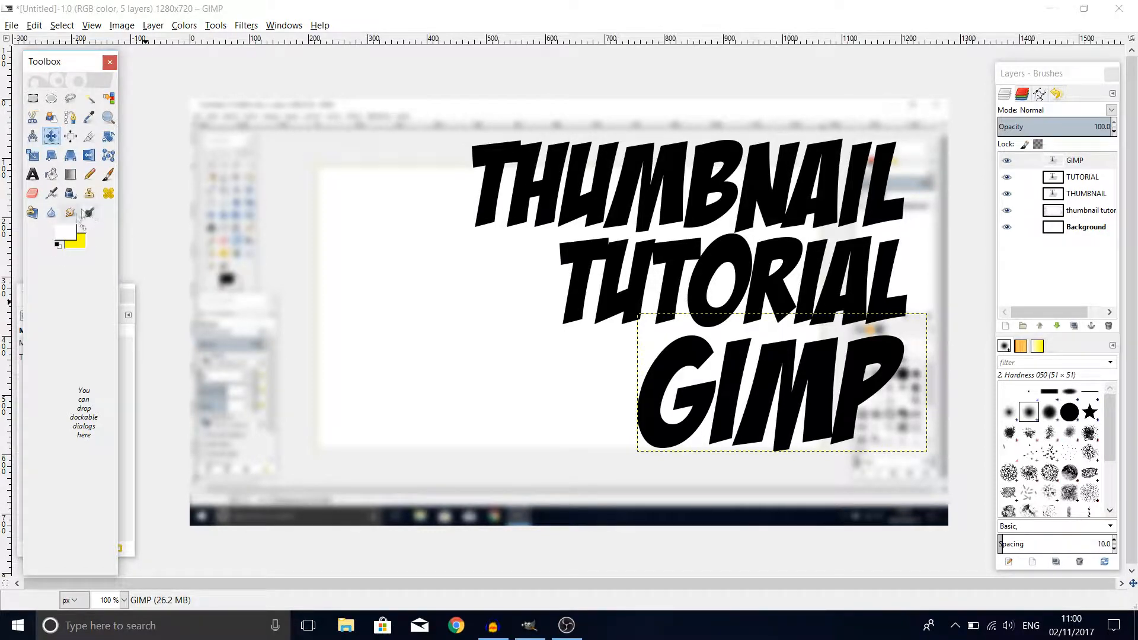
Step: Select the THUMBNAIL lettering from its layer's alpha and fill it with a vertical gradient from white at the top to yellow at the bottom
click(1084, 196)
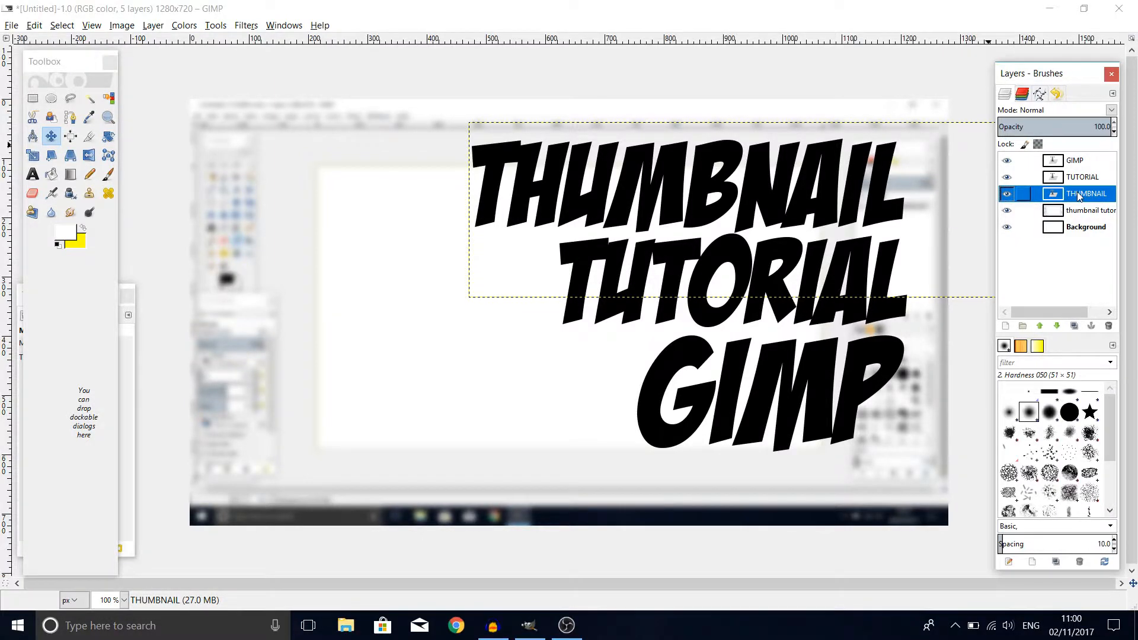
right_click(1080, 198)
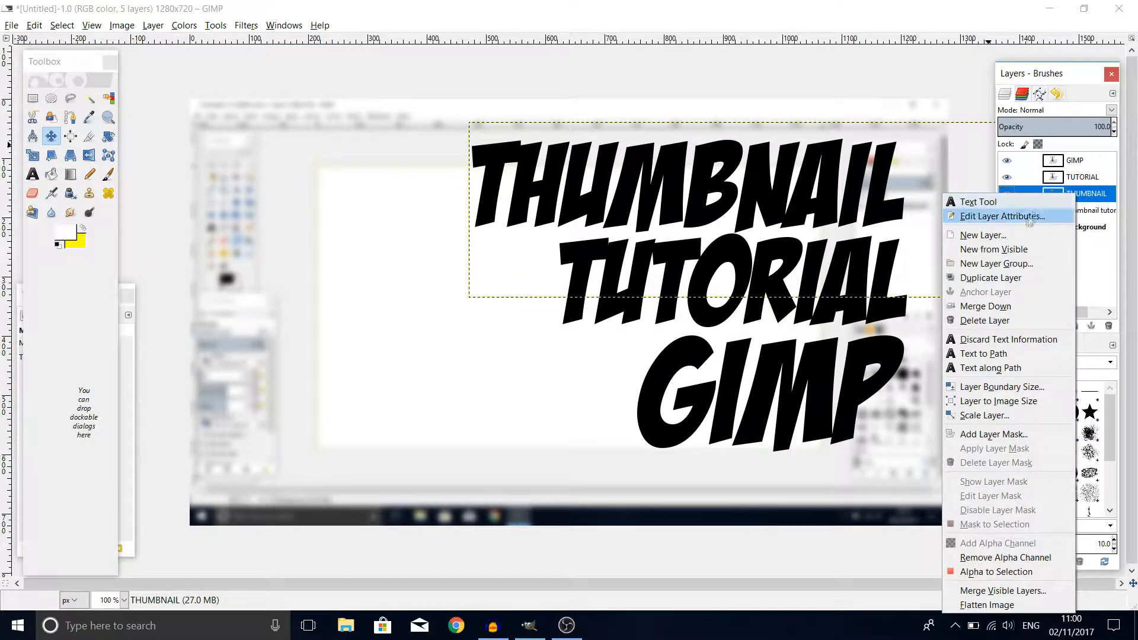
click(970, 574)
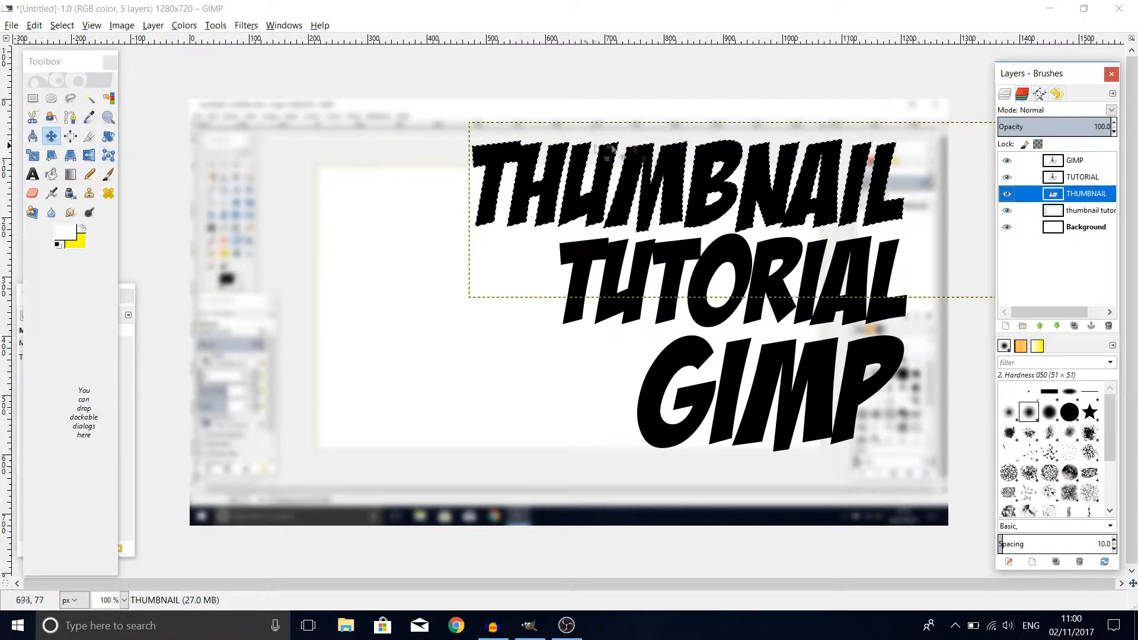
click(71, 178)
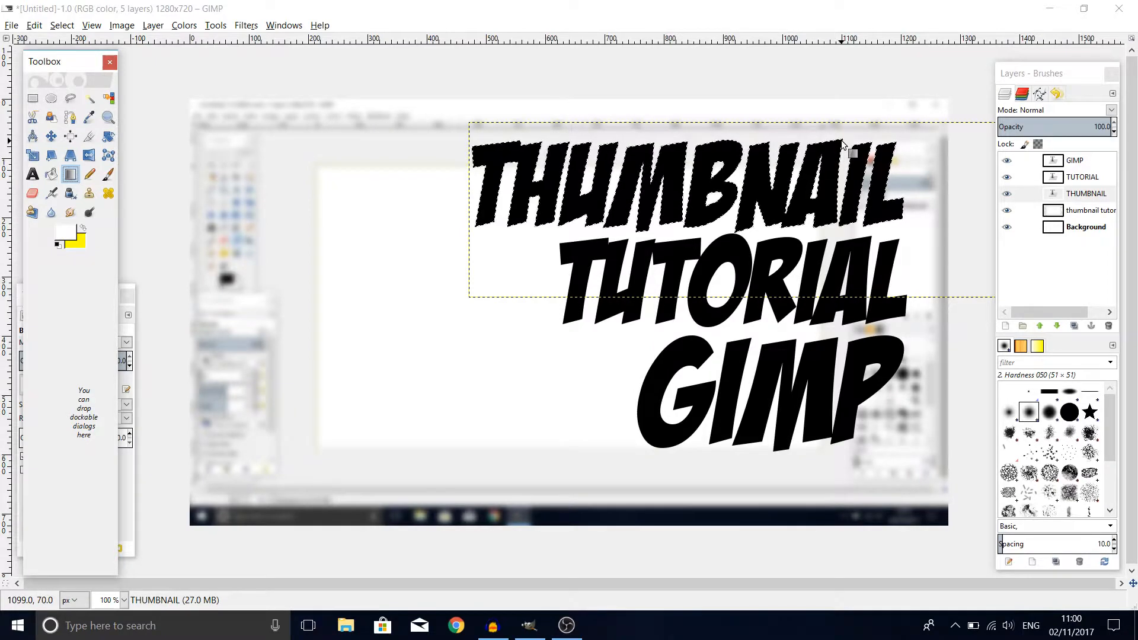
drag(842, 143, 842, 231)
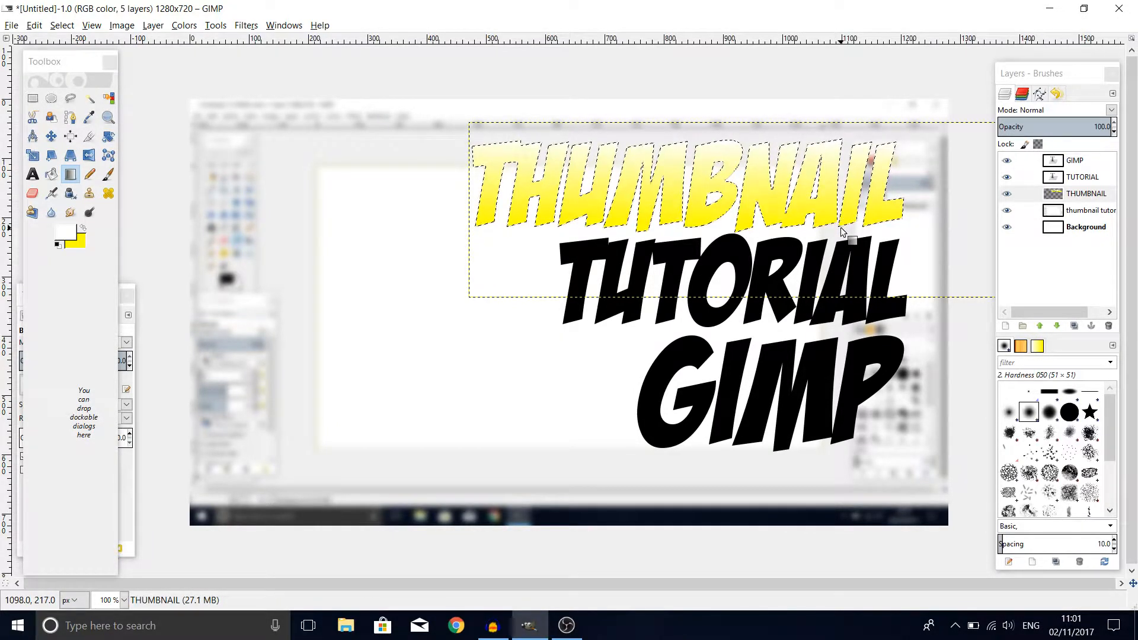
Step: Select the TUTORIAL lettering from its layer's alpha and fill it with a top-to-bottom white-to-yellow gradient
click(1079, 178)
right_click(1081, 181)
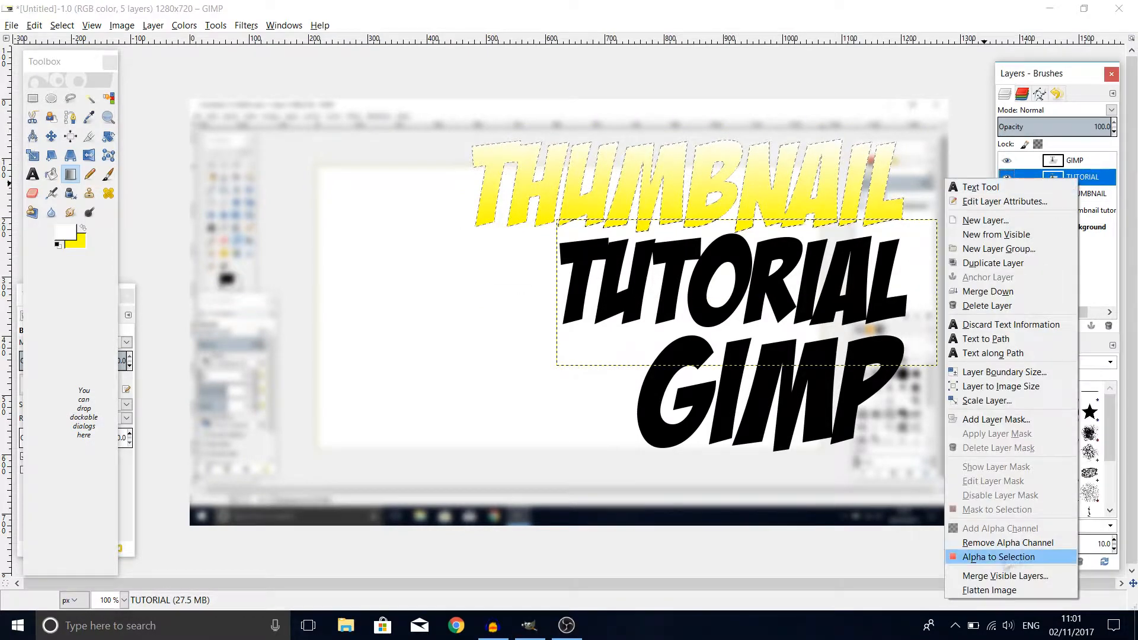
click(972, 551)
drag(869, 238, 870, 326)
Step: Select the GIMP lettering from its layer's alpha and apply the vertical white-to-yellow gradient to it
right_click(1076, 161)
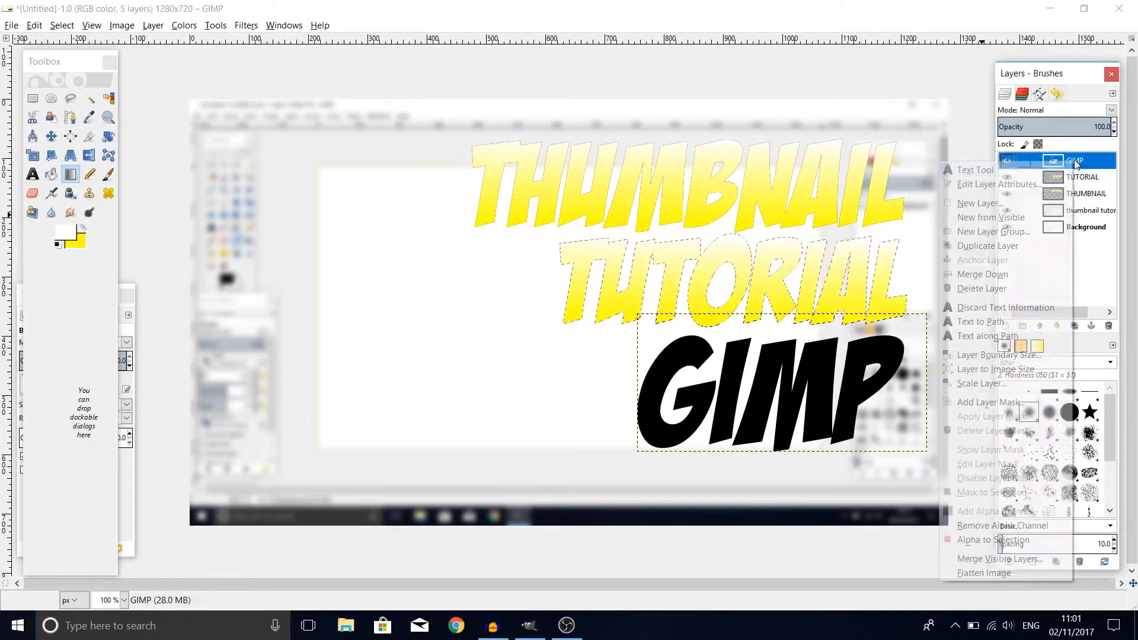
click(972, 535)
drag(840, 392, 839, 452)
Step: Spread the text lines apart by moving THUMBNAIL slightly up and right and shifting TUTORIAL and GIMP down
key(m)
click(1086, 195)
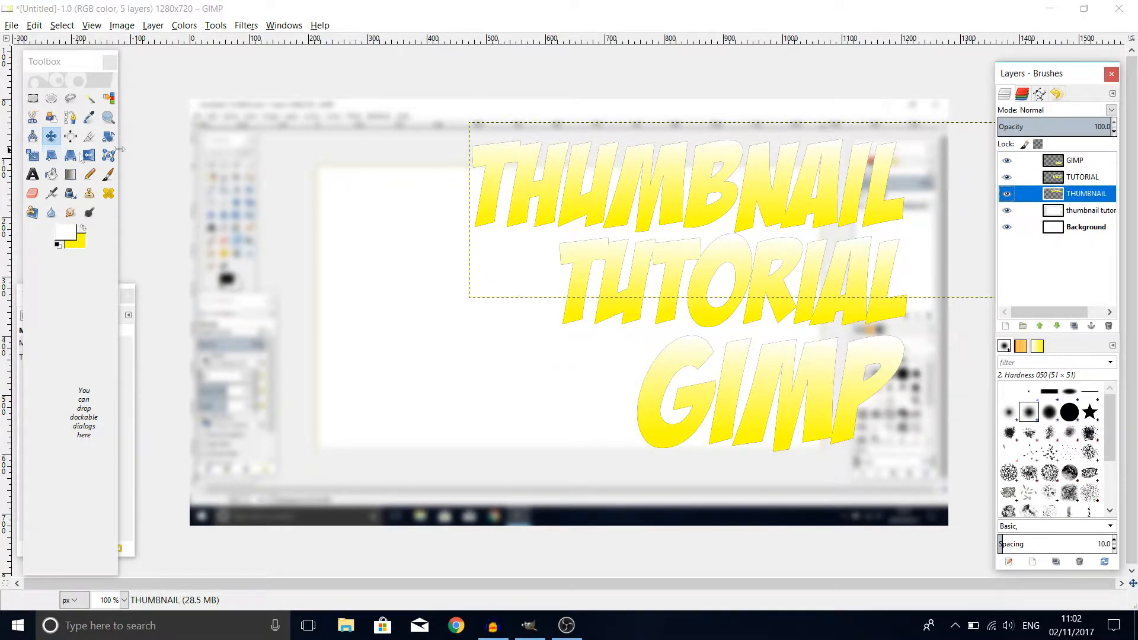
drag(819, 163, 838, 152)
drag(774, 249, 779, 252)
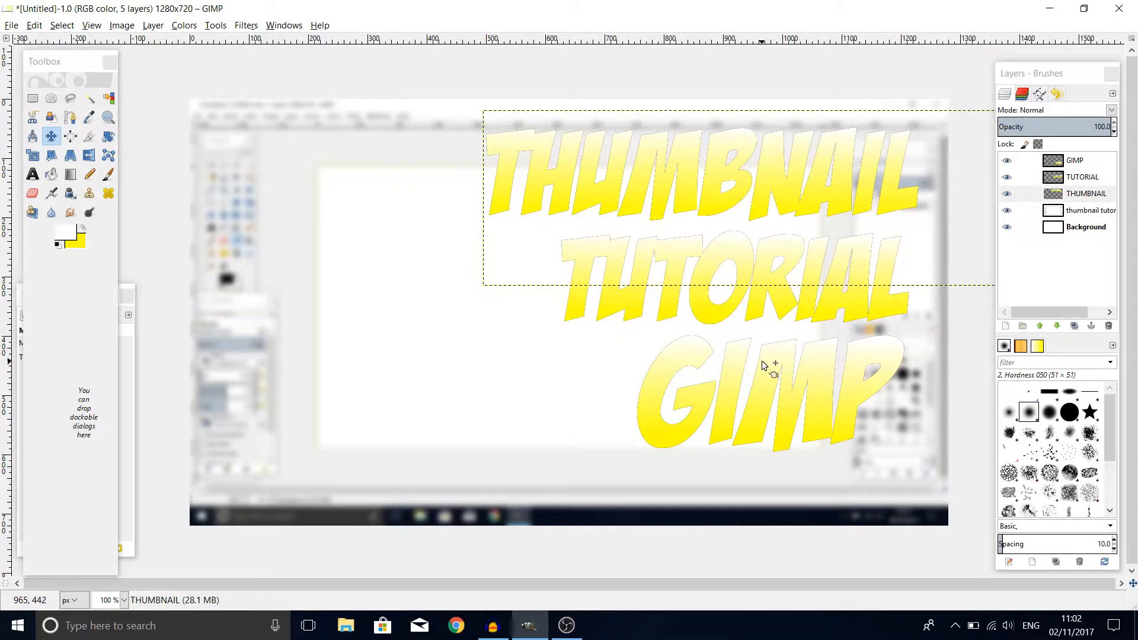
drag(767, 363, 768, 376)
drag(780, 254, 782, 270)
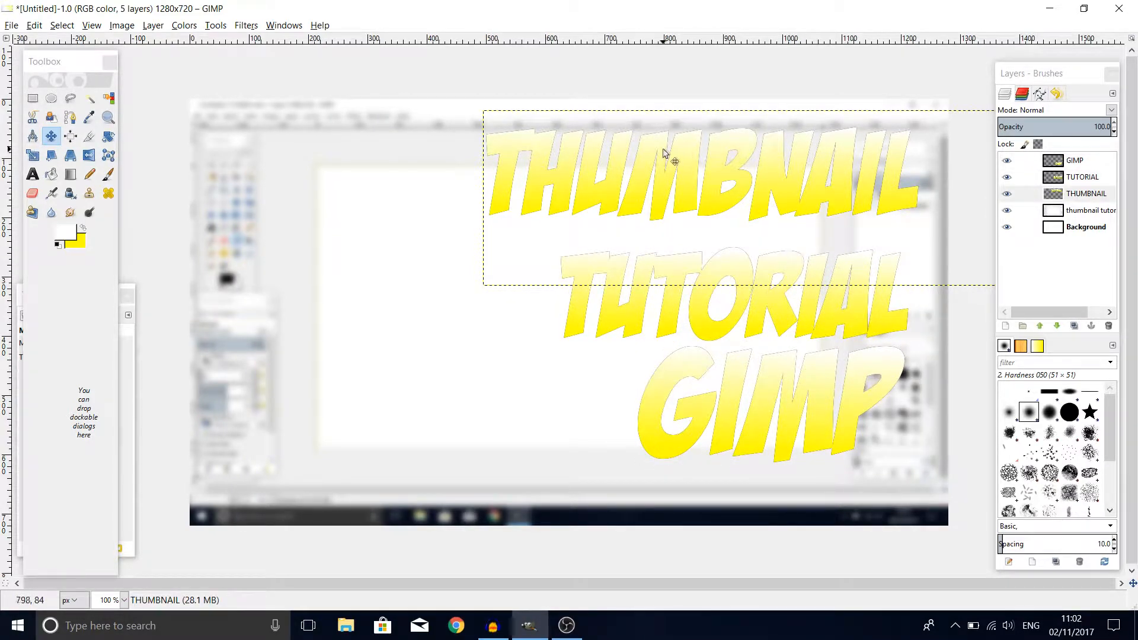
Step: Rotate the THUMBNAIL layer by 7° about its centre
click(1089, 195)
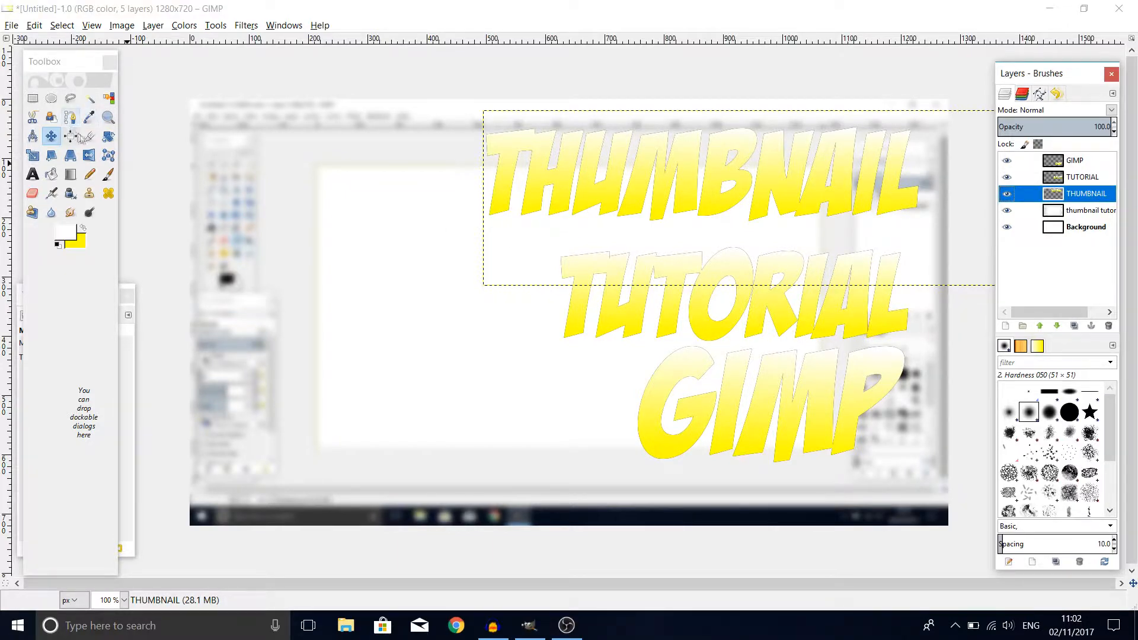
click(108, 137)
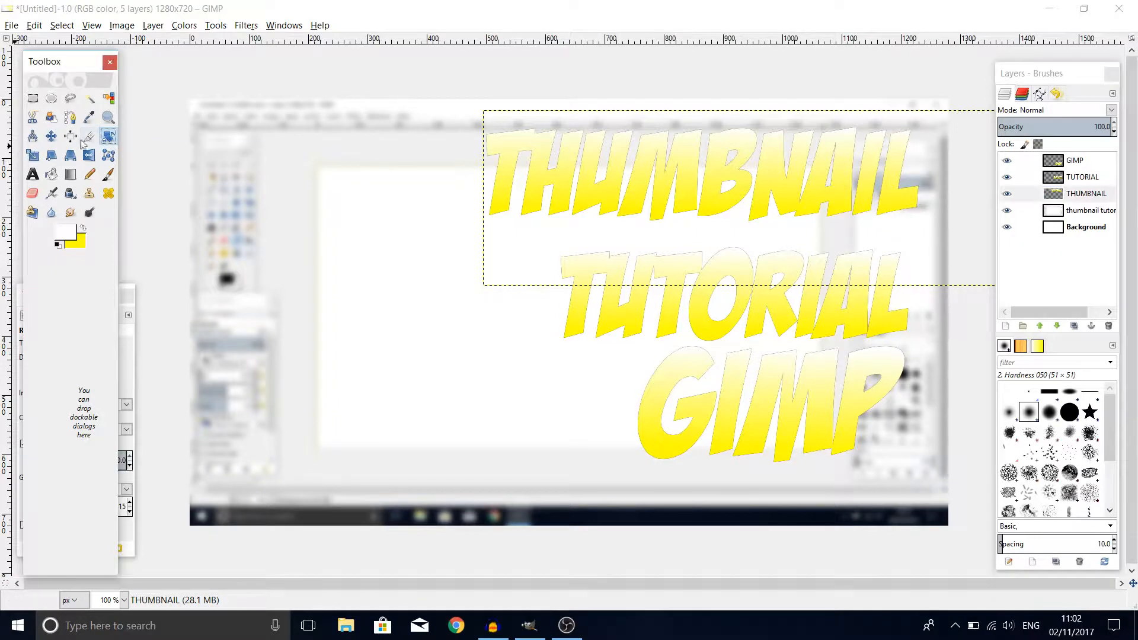
click(691, 154)
drag(500, 209, 298, 178)
drag(325, 260, 309, 260)
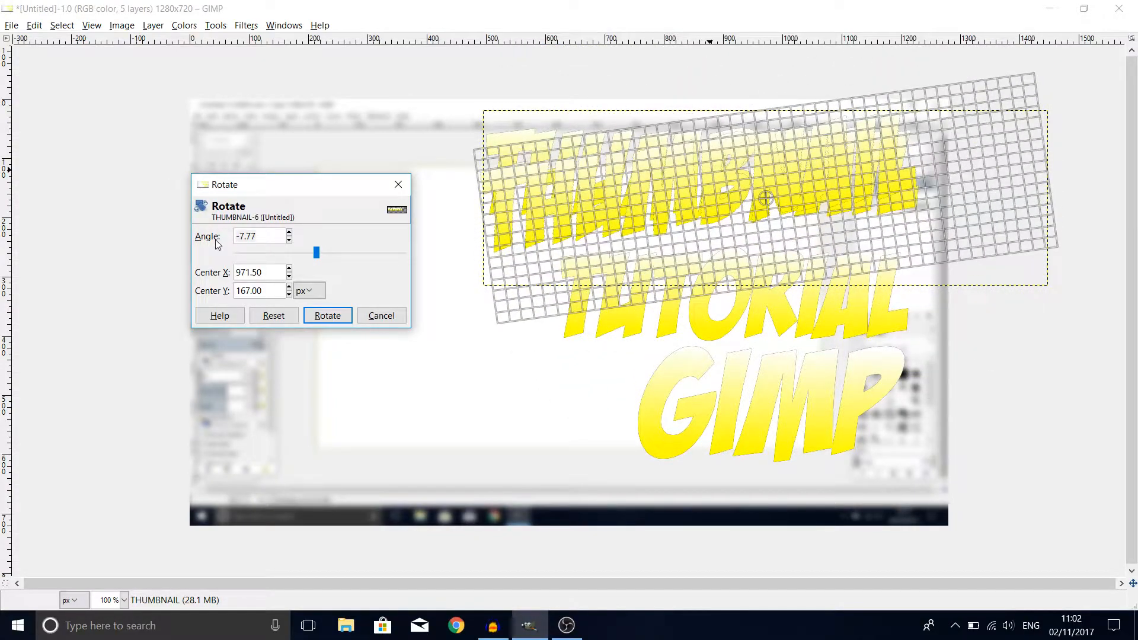
key(Return)
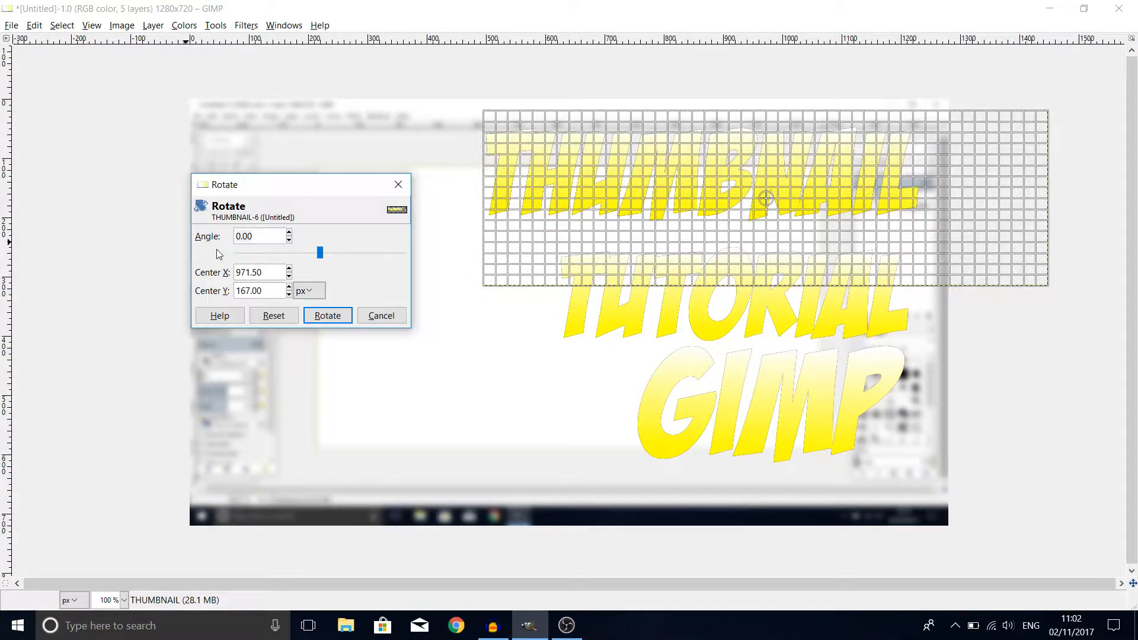
key(Return)
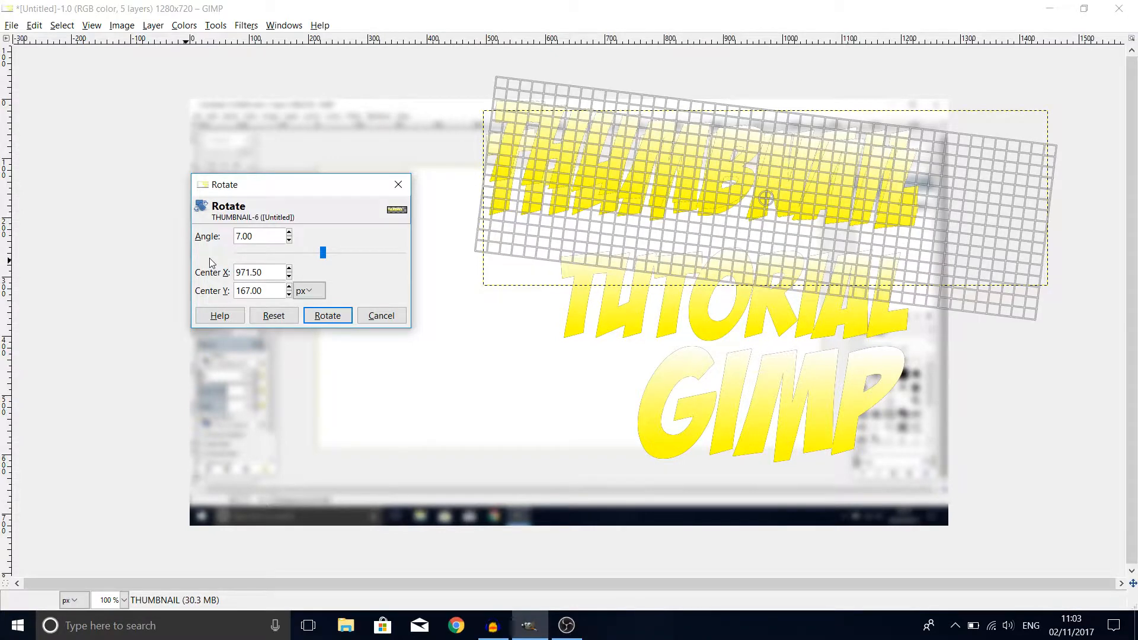
click(328, 316)
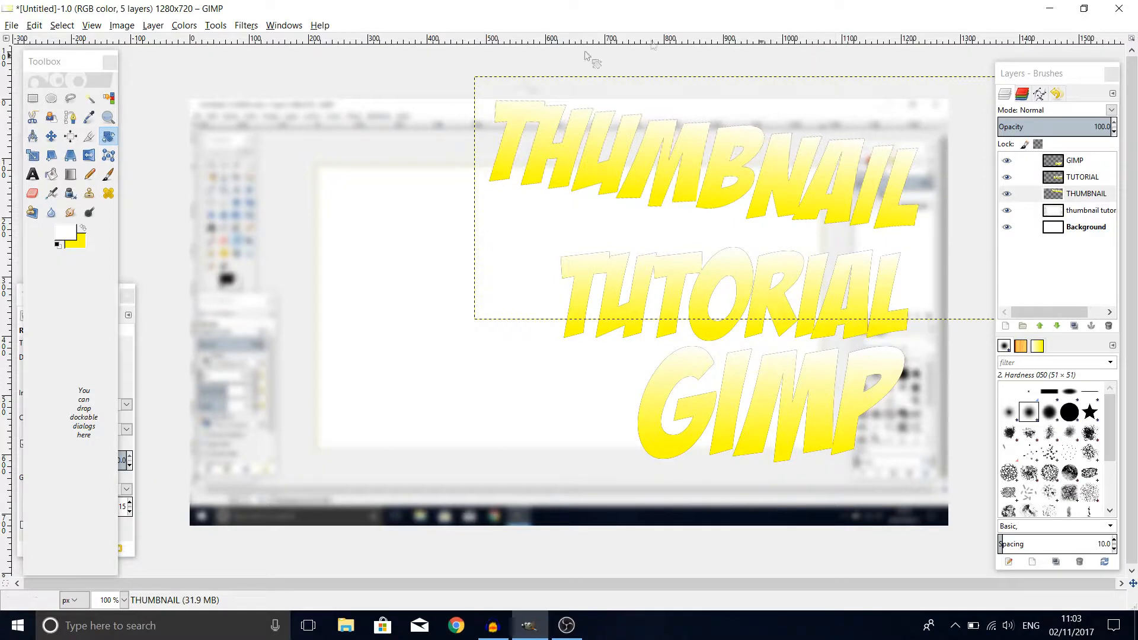
Step: Rotate the TUTORIAL layer by 7° and move it up close beneath THUMBNAIL
click(1082, 177)
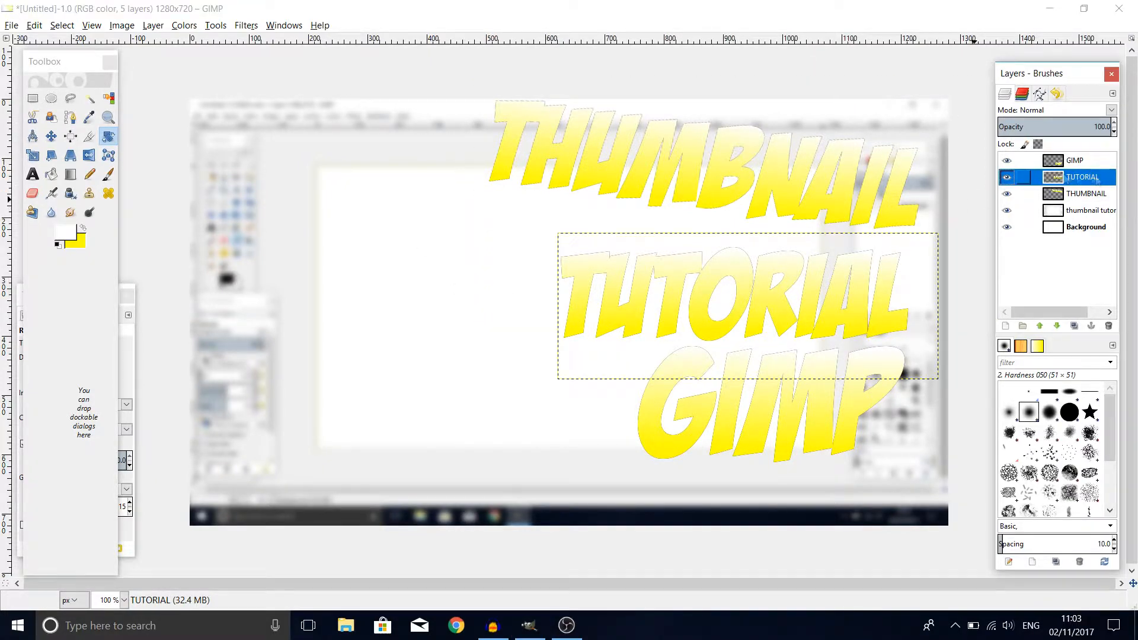
click(744, 272)
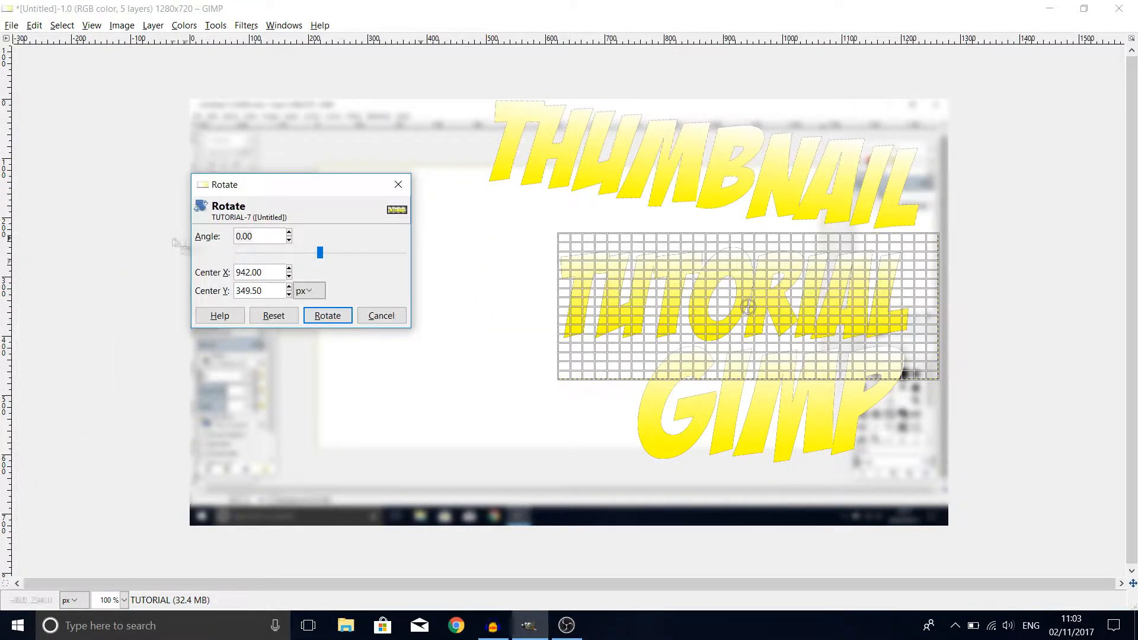
key(BackSpace)
key(BackSpace)
key(BackSpace)
key(BackSpace)
text(7)
key(Return)
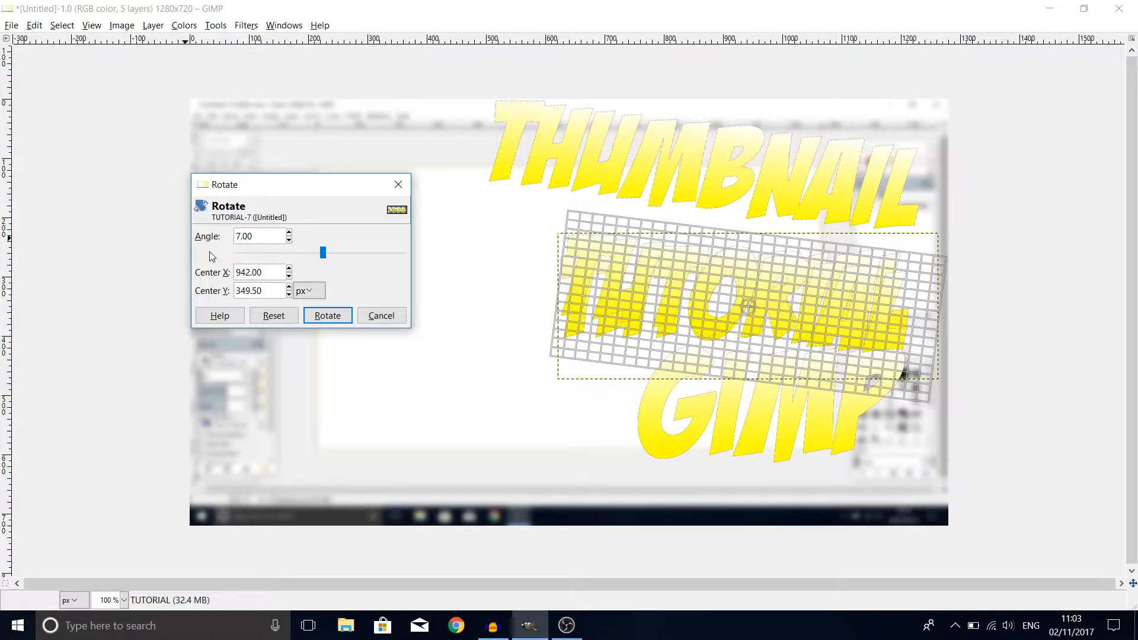
click(321, 315)
click(51, 136)
drag(724, 265, 724, 240)
Step: Rotate the GIMP layer by 7° about its centre
click(1075, 160)
click(108, 136)
click(785, 374)
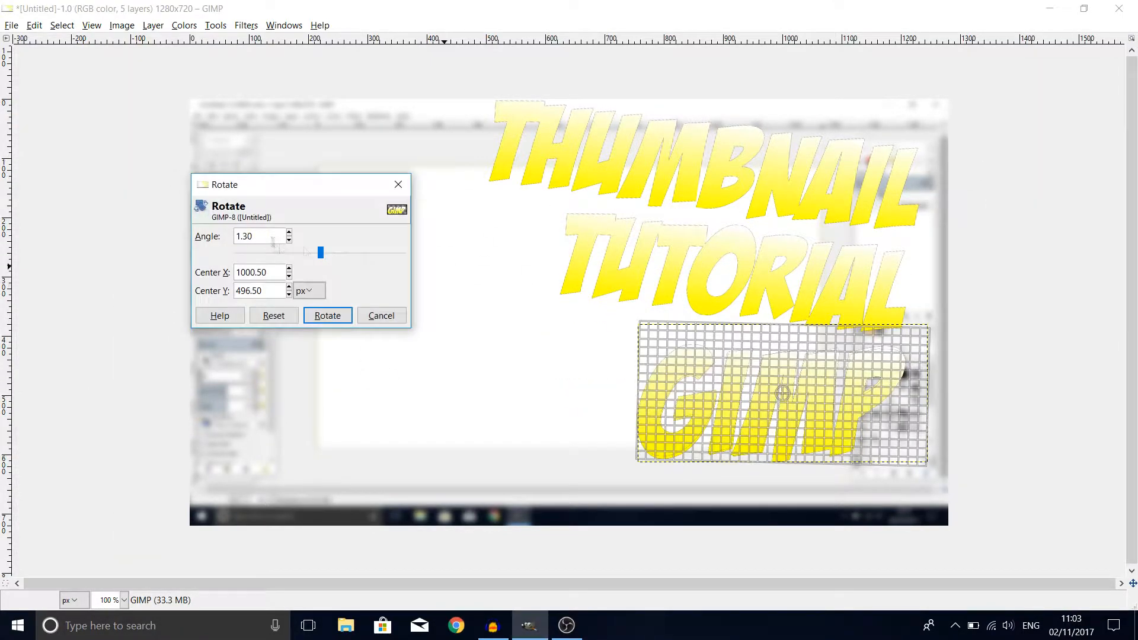
key(BackSpace)
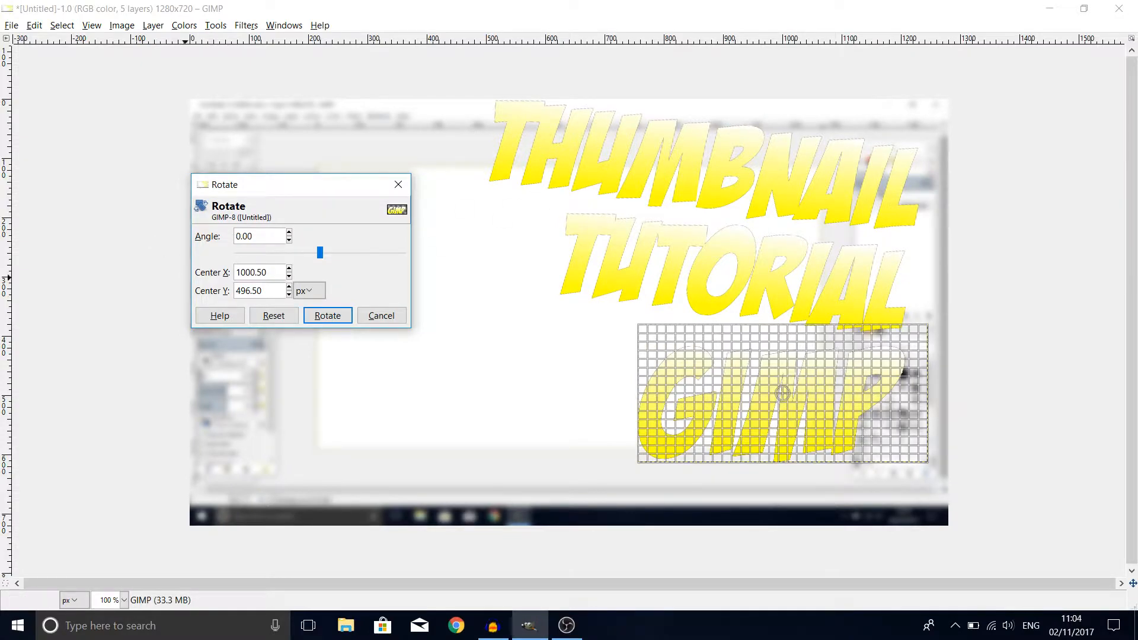
text(7)
click(326, 316)
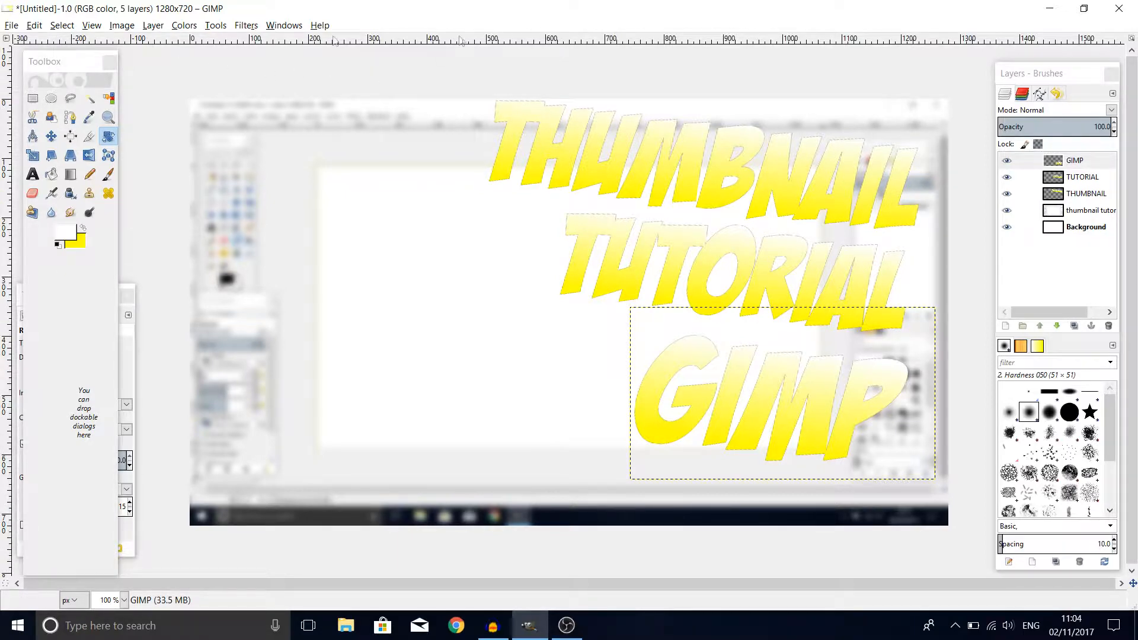
Step: Place a vertical guide at about 1240 px near the image's right edge and move THUMBNAIL so its right end meets it
drag(8, 87, 925, 152)
click(671, 137)
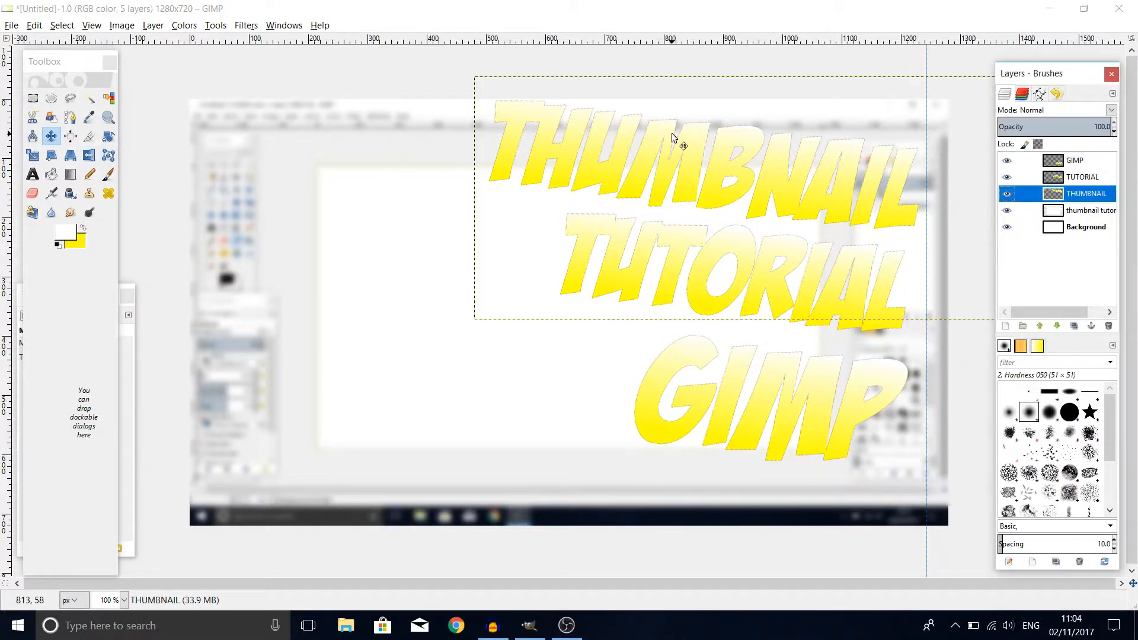
drag(689, 139, 703, 152)
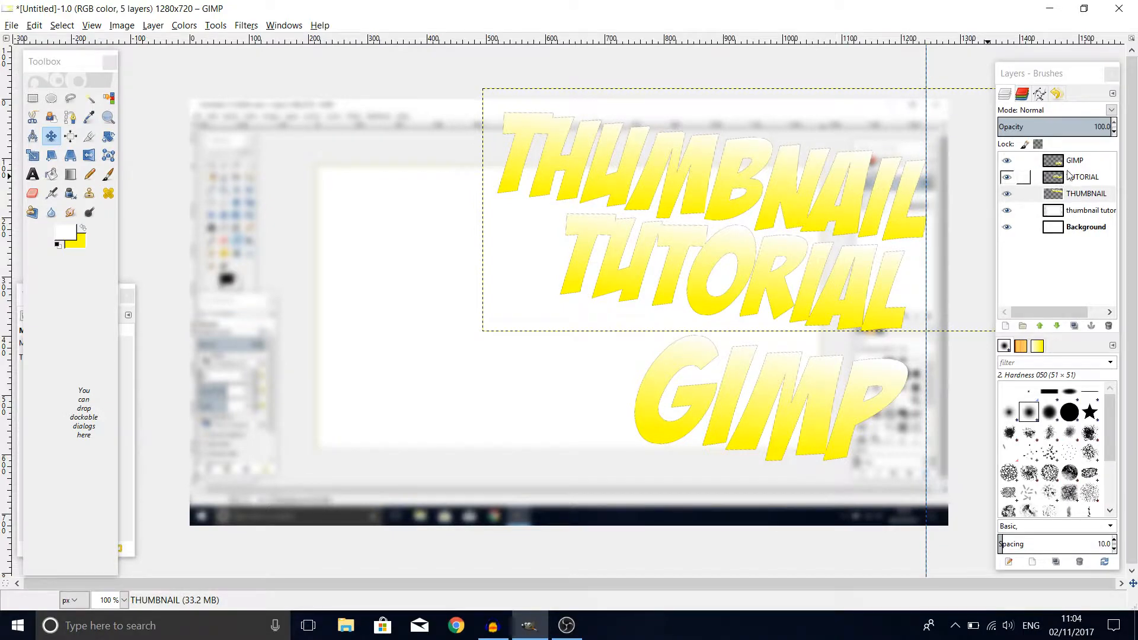
Step: Align the right ends of TUTORIAL and GIMP with the vertical guide, space the lines evenly, and remove the guide from the image
click(1067, 176)
drag(777, 245, 797, 253)
click(1082, 163)
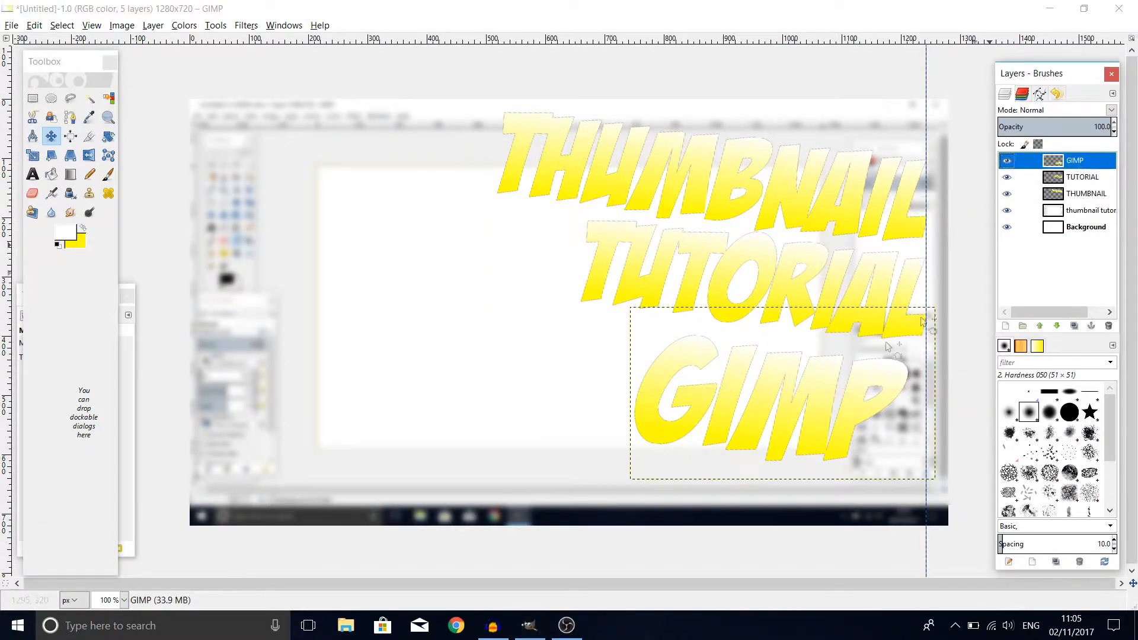
drag(824, 377, 843, 365)
drag(842, 363, 844, 364)
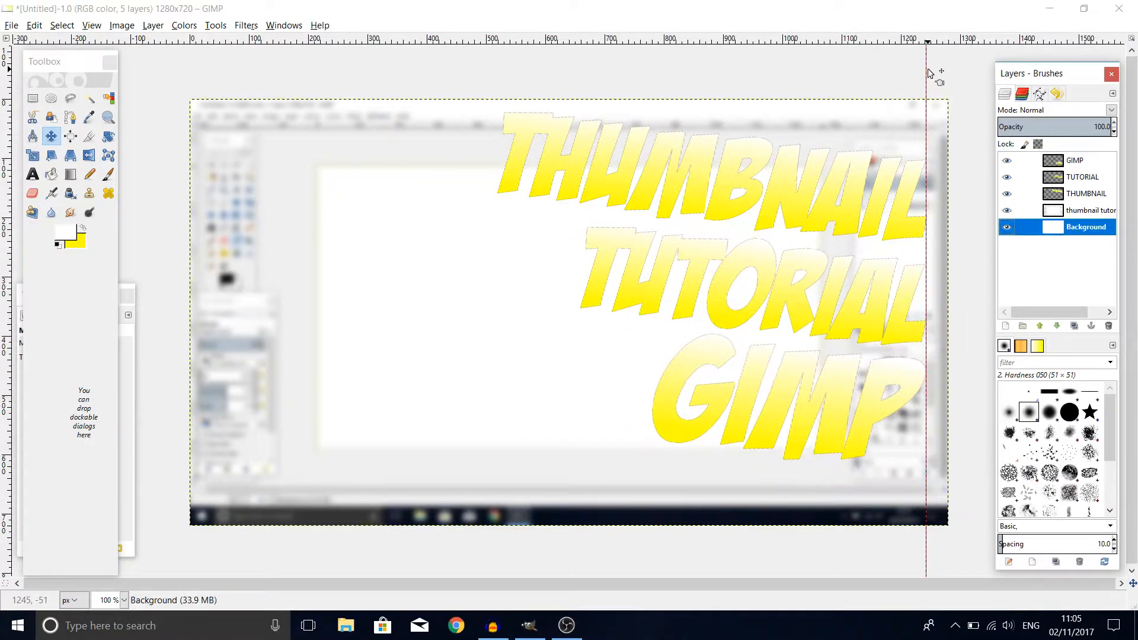
drag(928, 74, 961, 89)
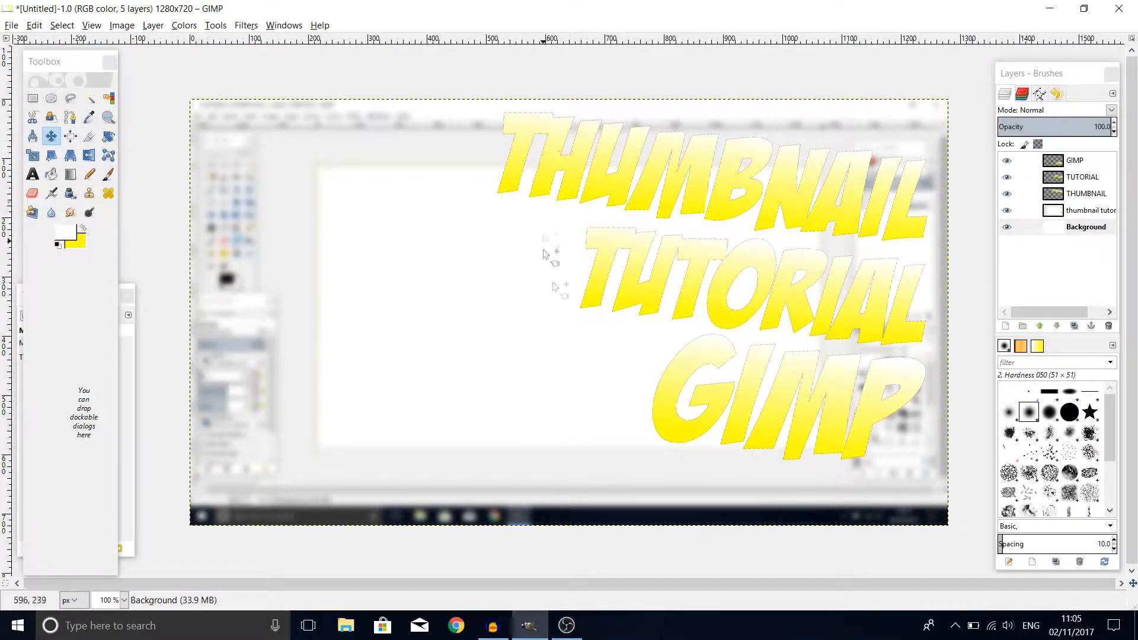
Step: Create a transparent 1280 × 720 px layer and place it directly beneath the THUMBNAIL layer
click(1084, 193)
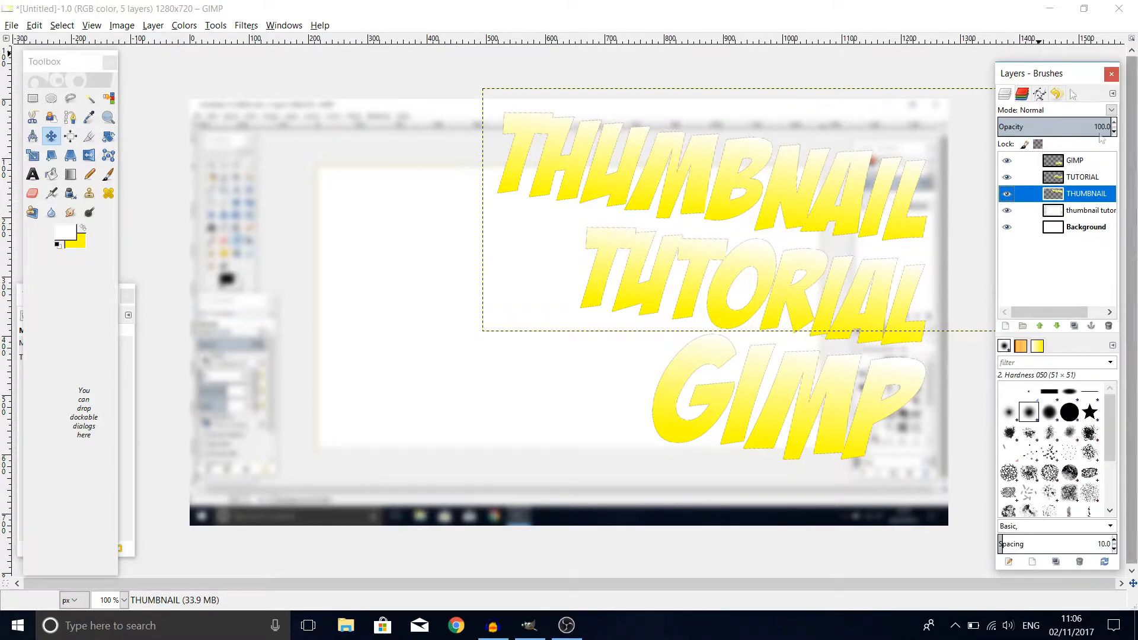
click(1007, 326)
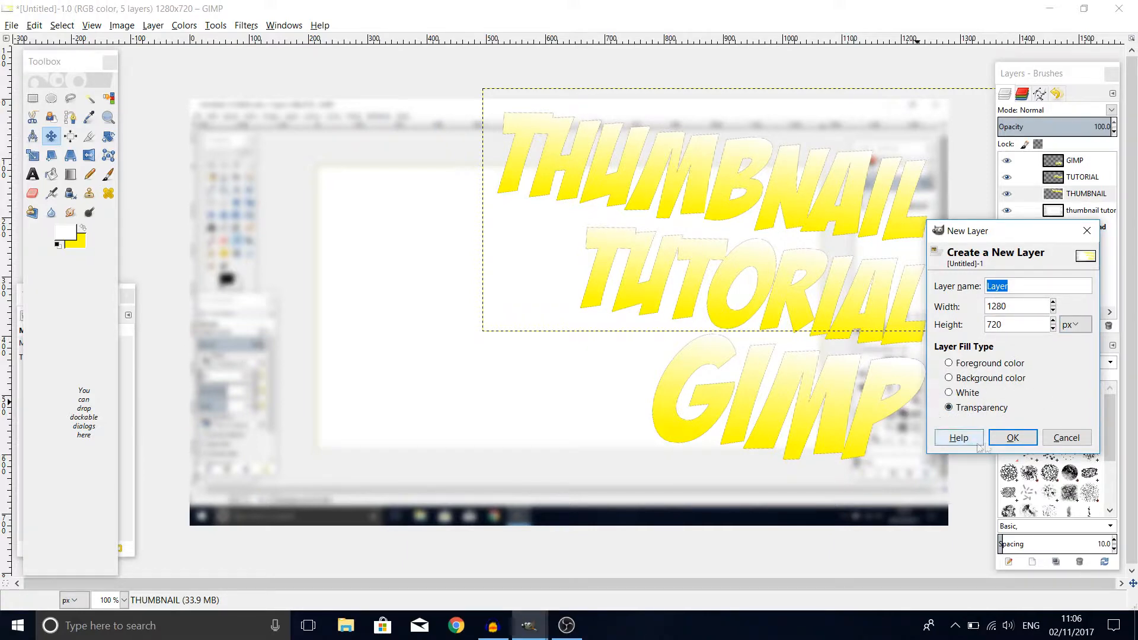
click(1010, 443)
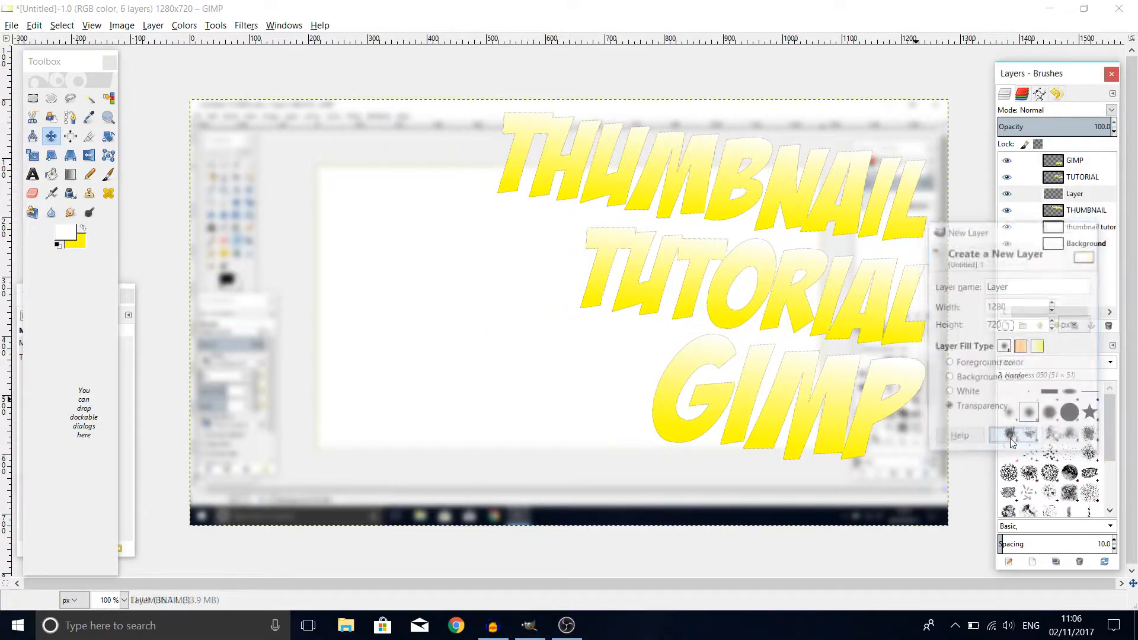
drag(1077, 198, 1081, 217)
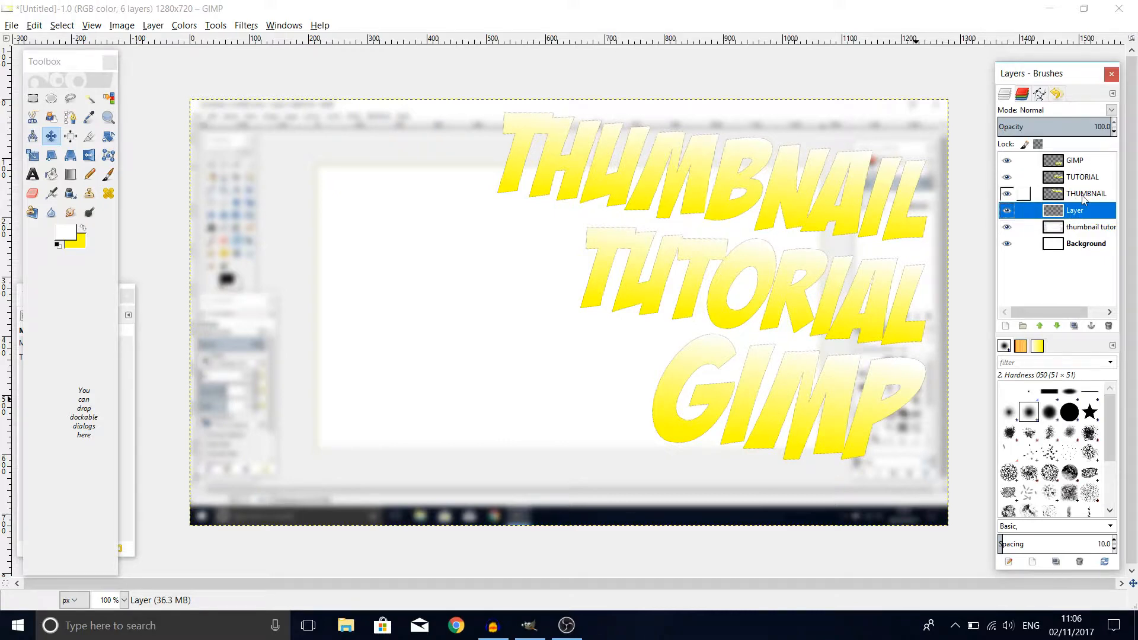
Step: Turn the THUMBNAIL layer's alpha into a selection and grow that selection by 7 px
click(1085, 197)
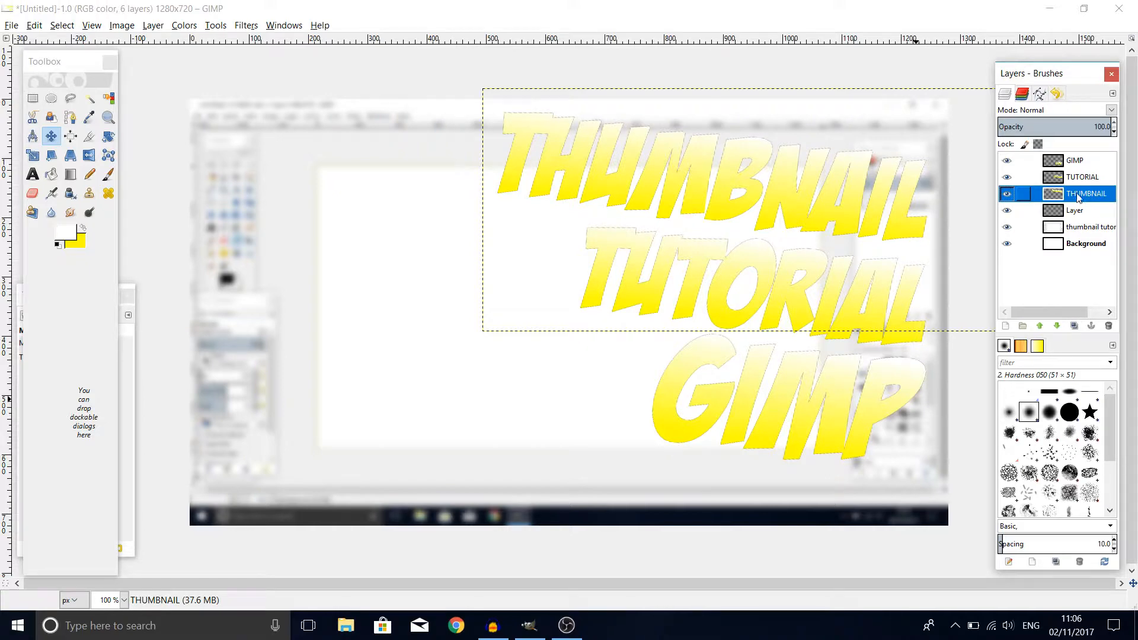
right_click(1082, 197)
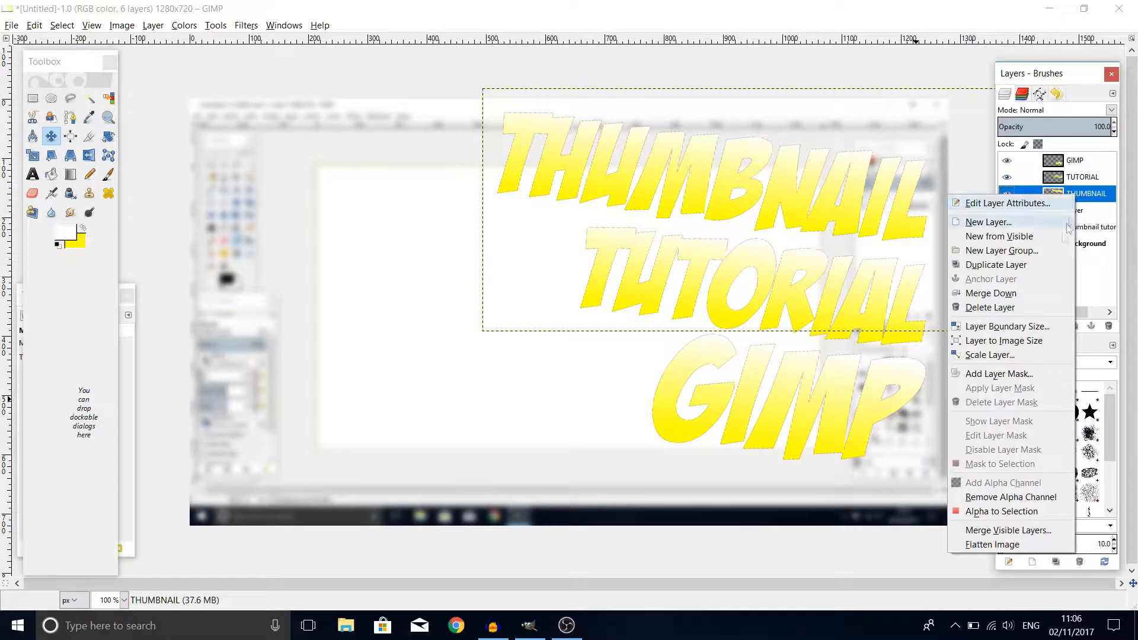
click(1013, 512)
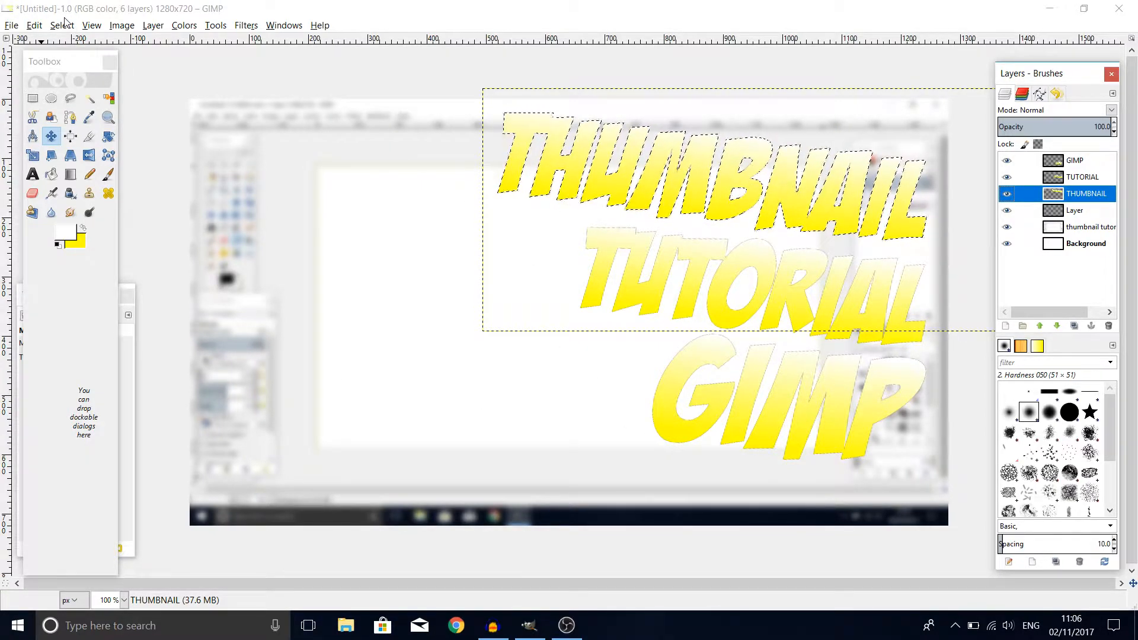
right_click(332, 200)
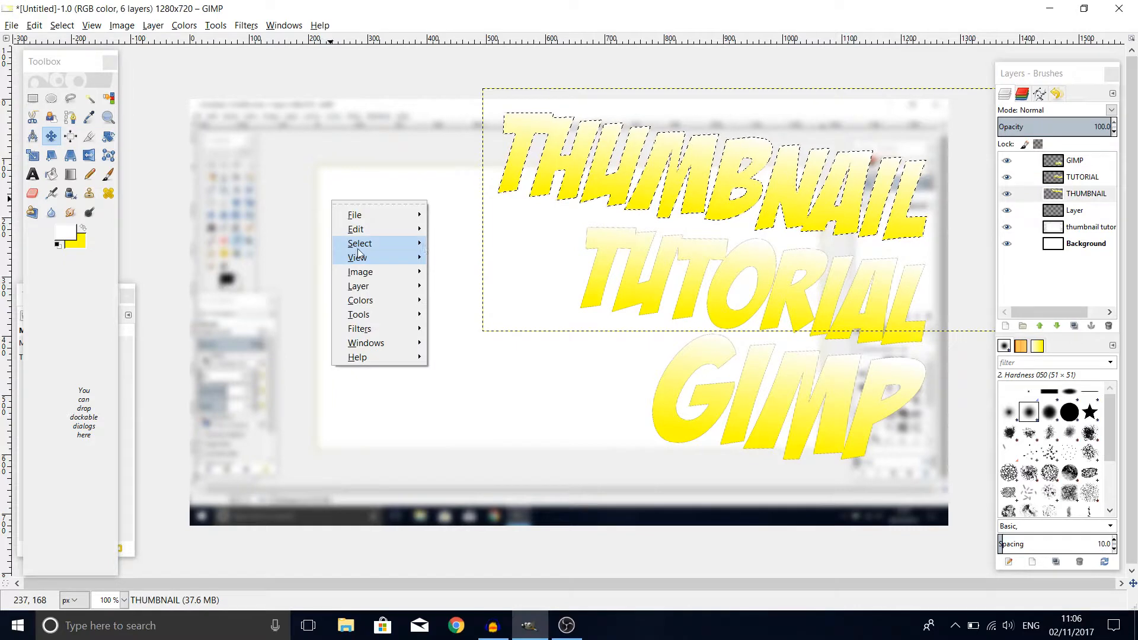
mouse_move(425, 248)
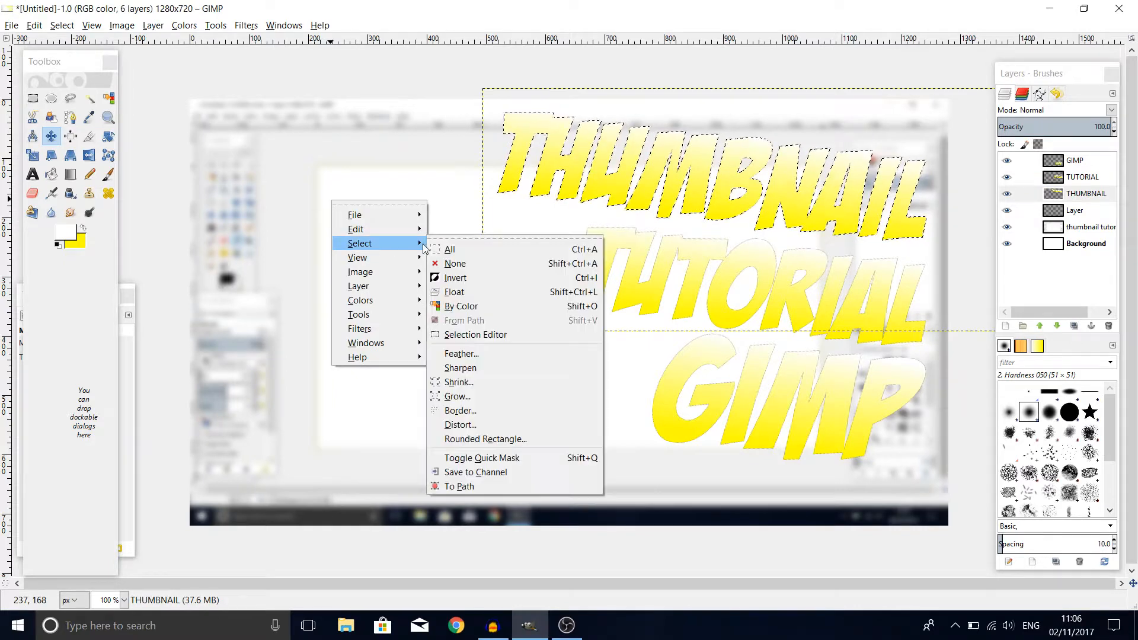
click(481, 398)
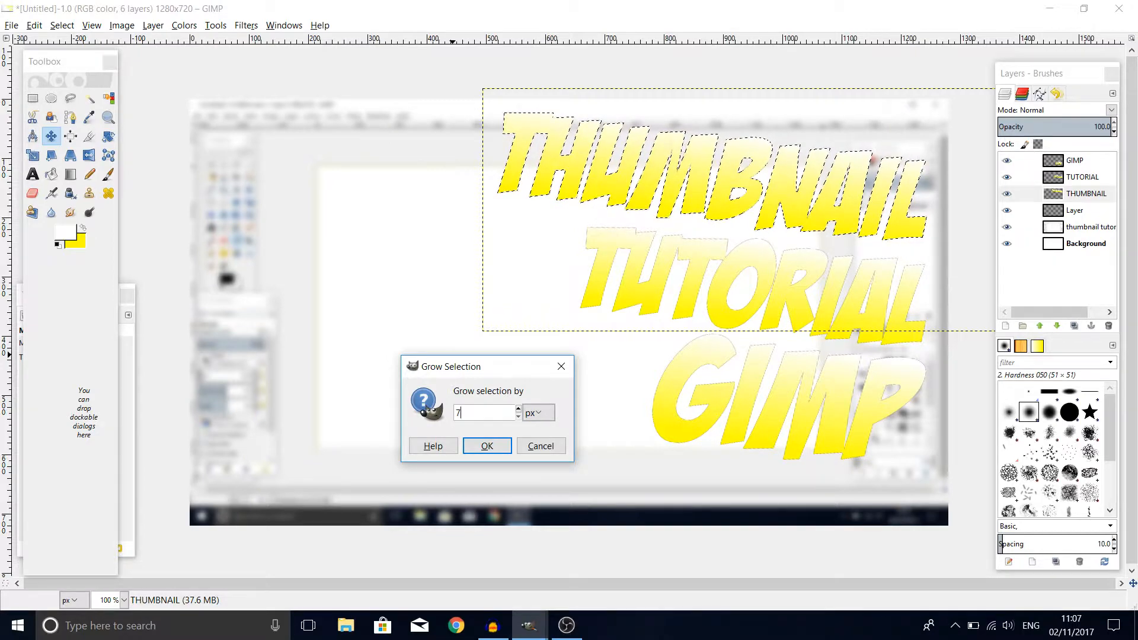
click(488, 446)
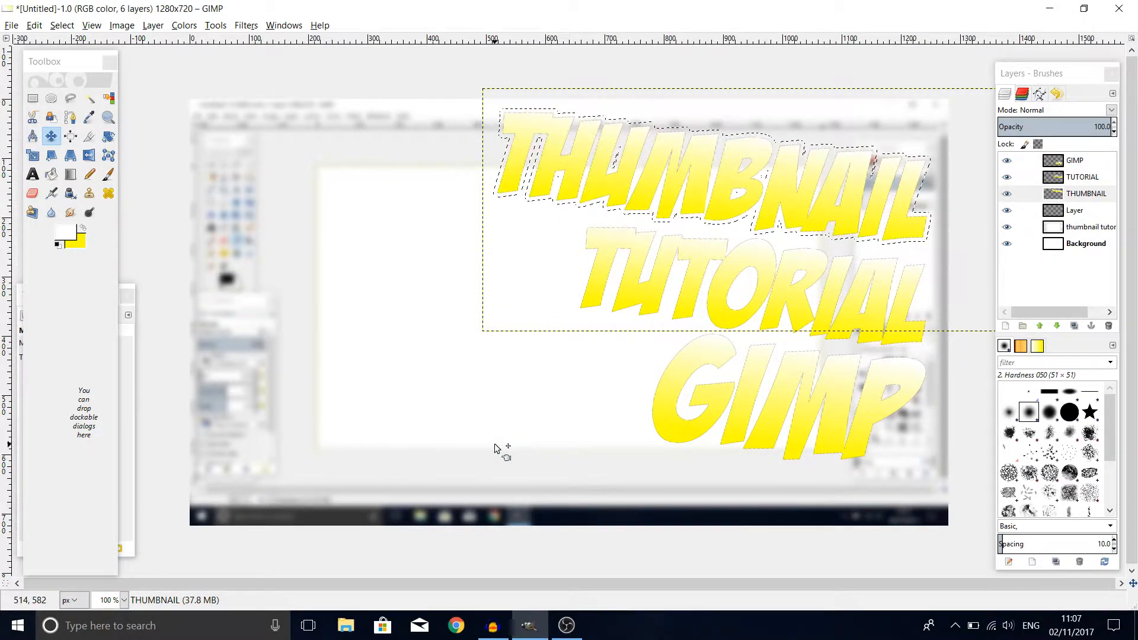
Step: Set the foreground colour to black and fill the grown THUMBNAIL selection on the new layer beneath the text
click(1077, 213)
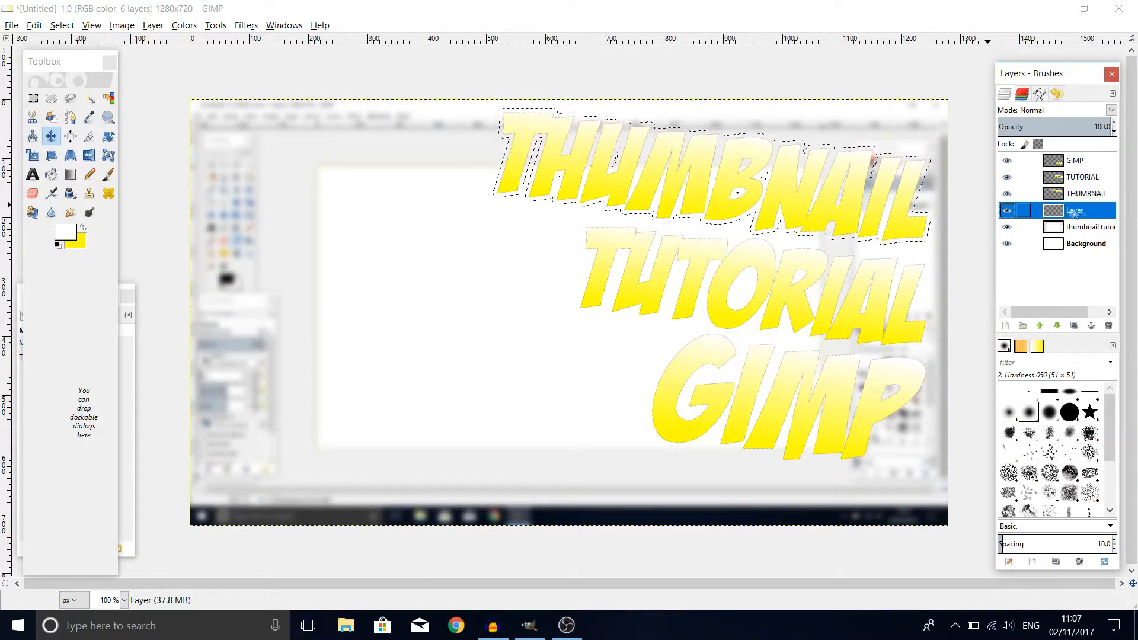
click(52, 181)
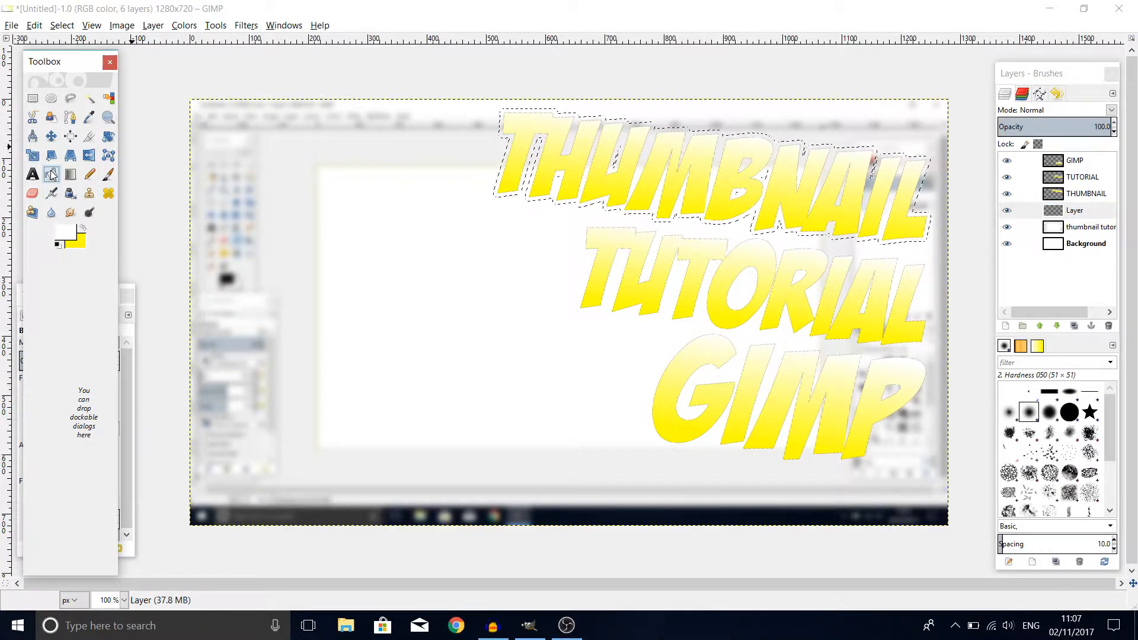
click(67, 230)
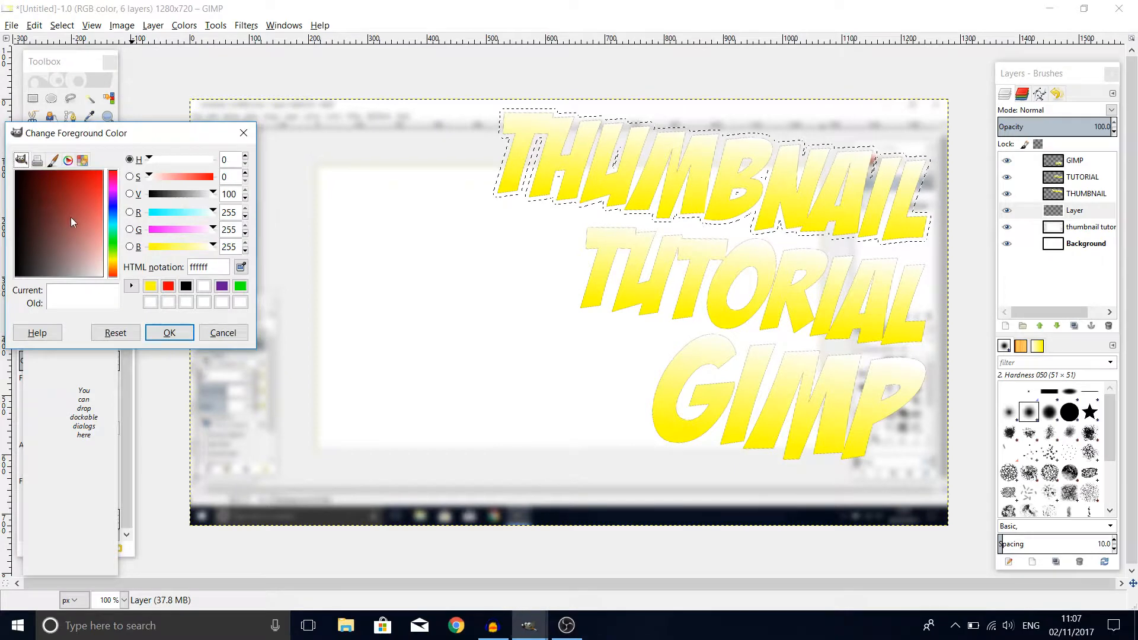
click(186, 286)
click(170, 332)
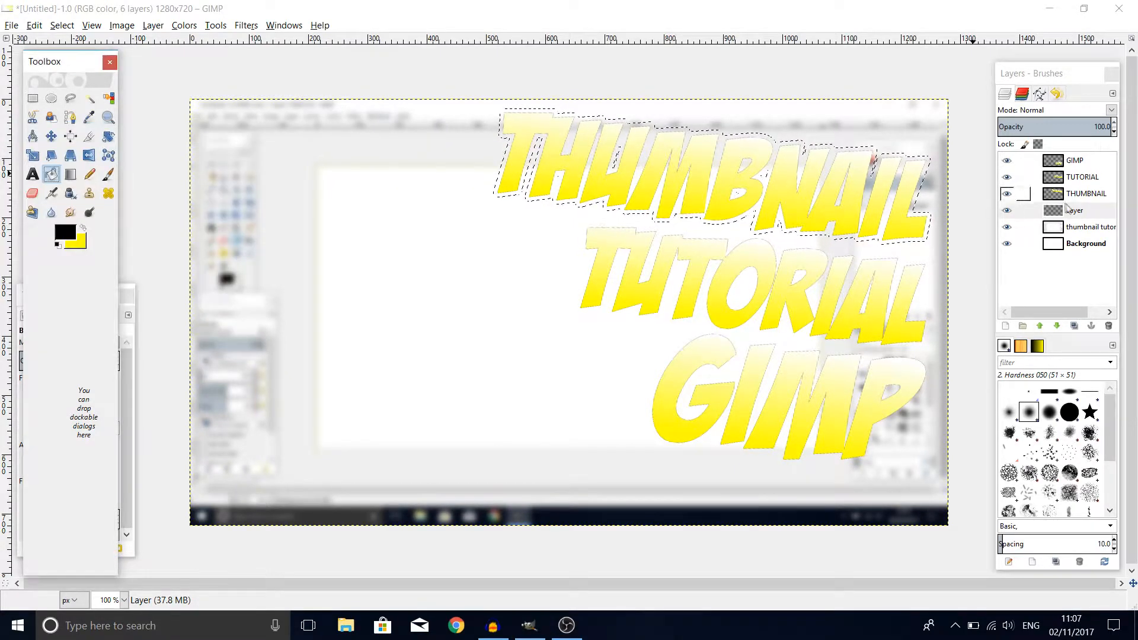
click(1077, 209)
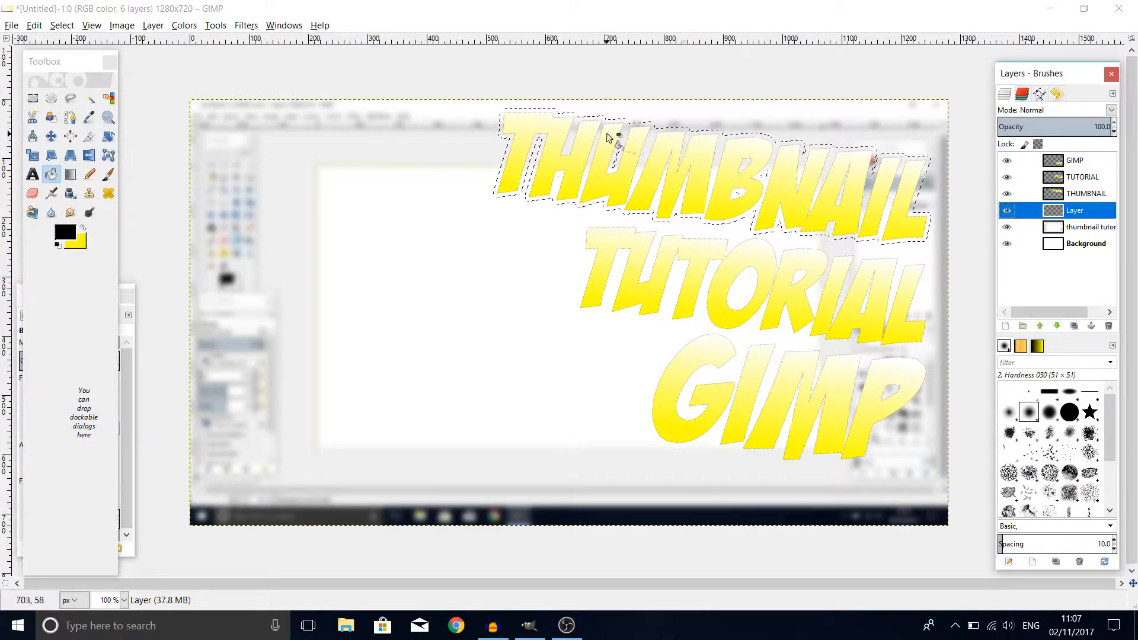
click(670, 145)
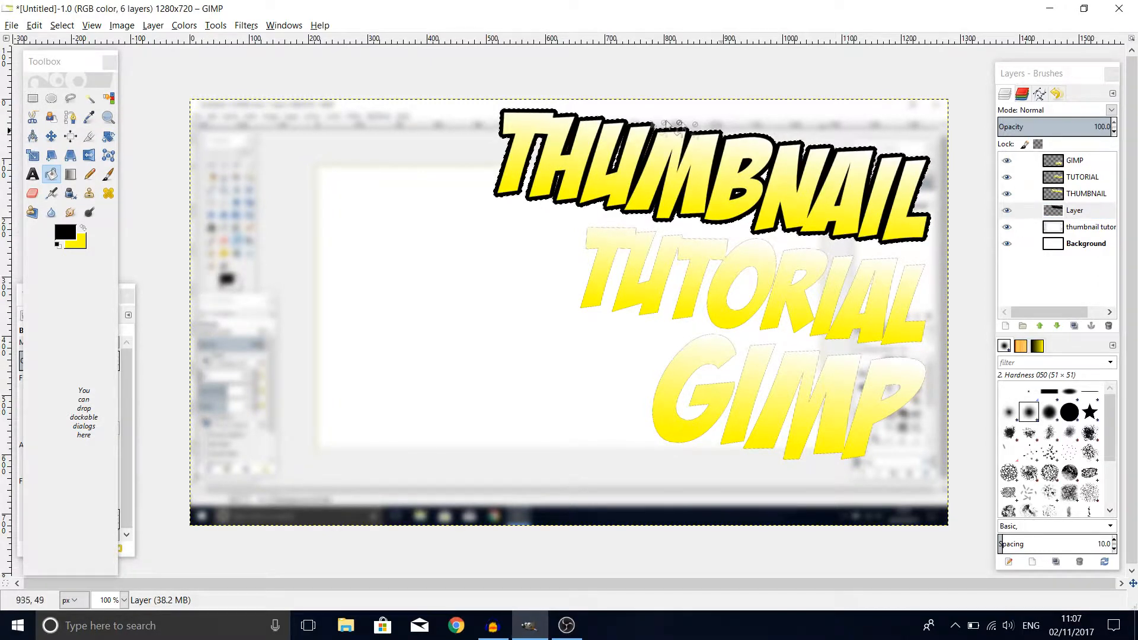
Step: Select the TUTORIAL lettering from its alpha, grow the selection by 7 px, and fill it with black on the outline layer
right_click(1082, 176)
click(972, 496)
right_click(310, 250)
mouse_move(343, 298)
click(433, 438)
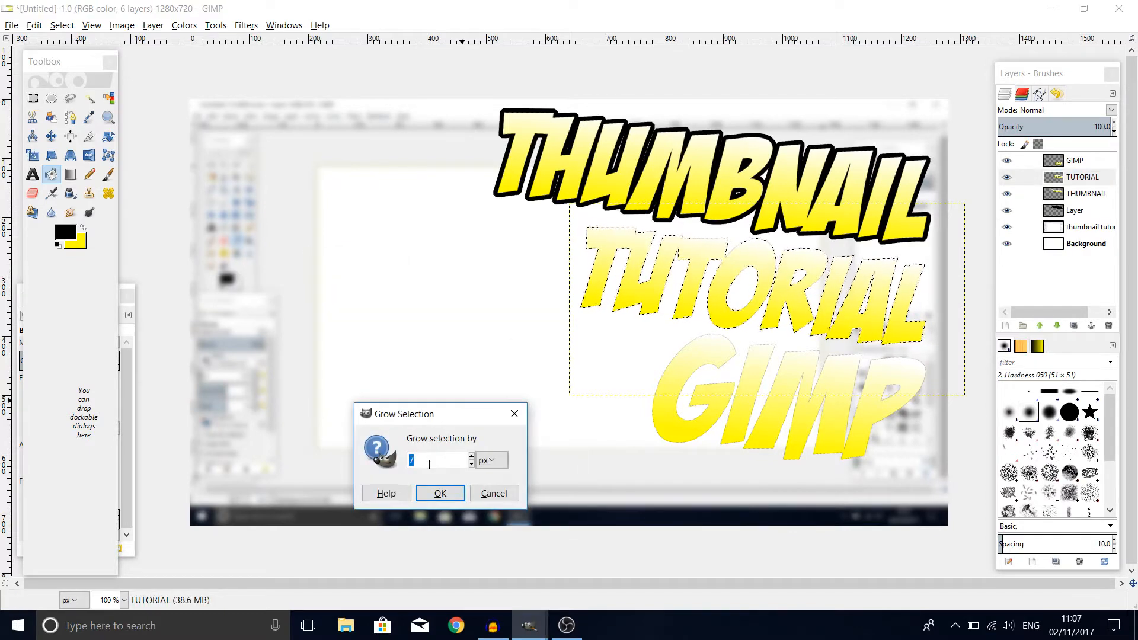
click(441, 493)
click(1075, 210)
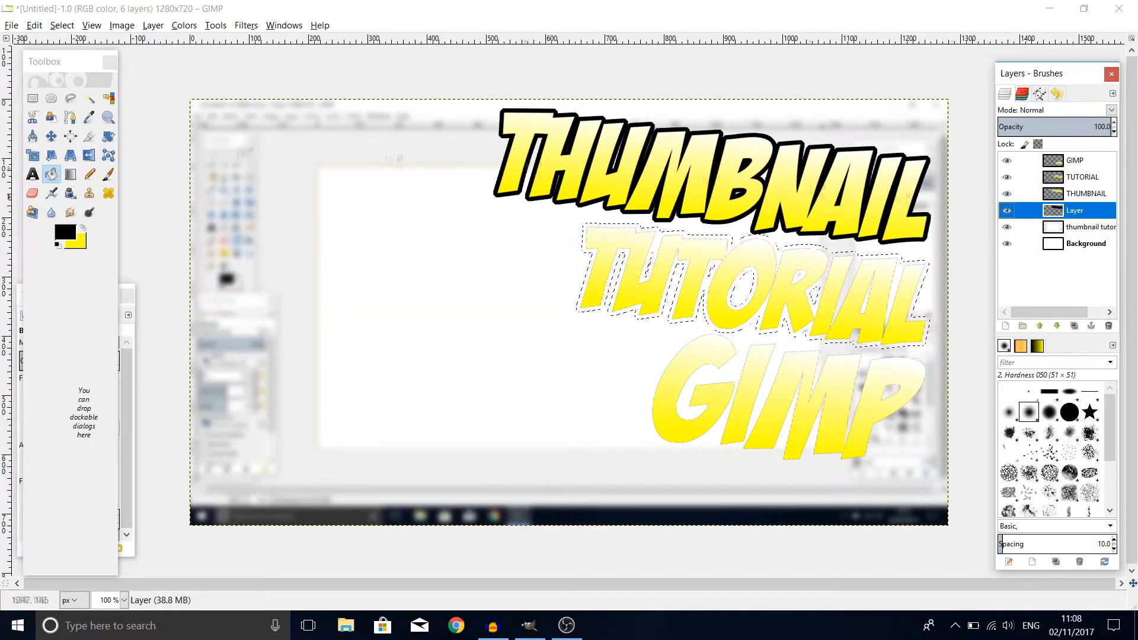
click(691, 243)
Step: Select the GIMP lettering from its alpha, grow the selection by the same amount, and fill it with black on the outline layer
right_click(1081, 162)
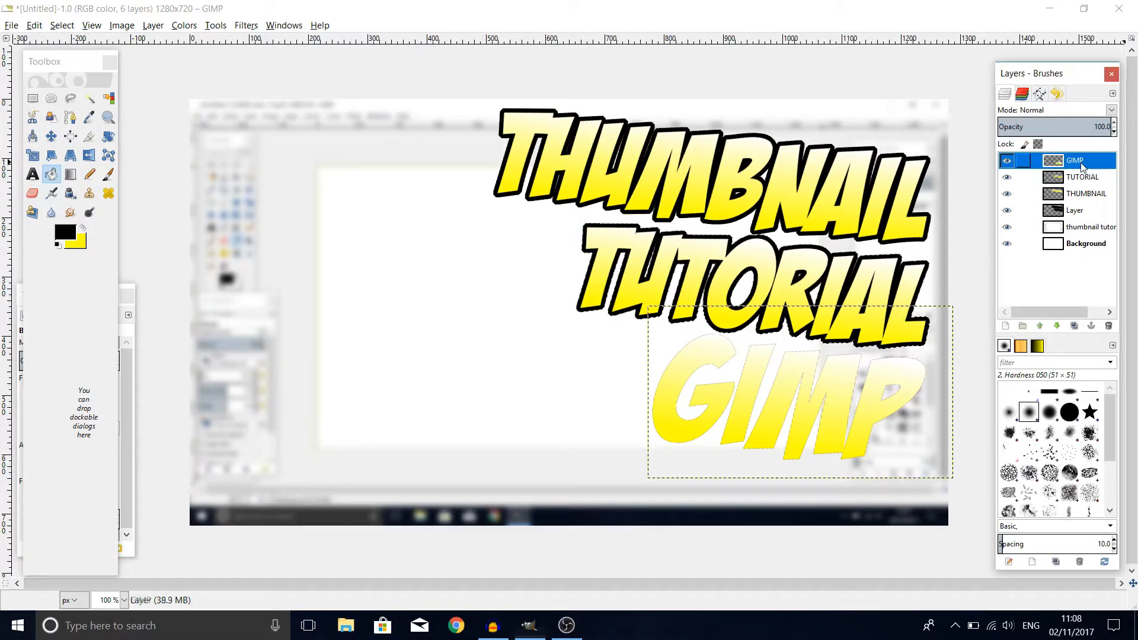
click(1014, 480)
right_click(396, 266)
mouse_move(427, 309)
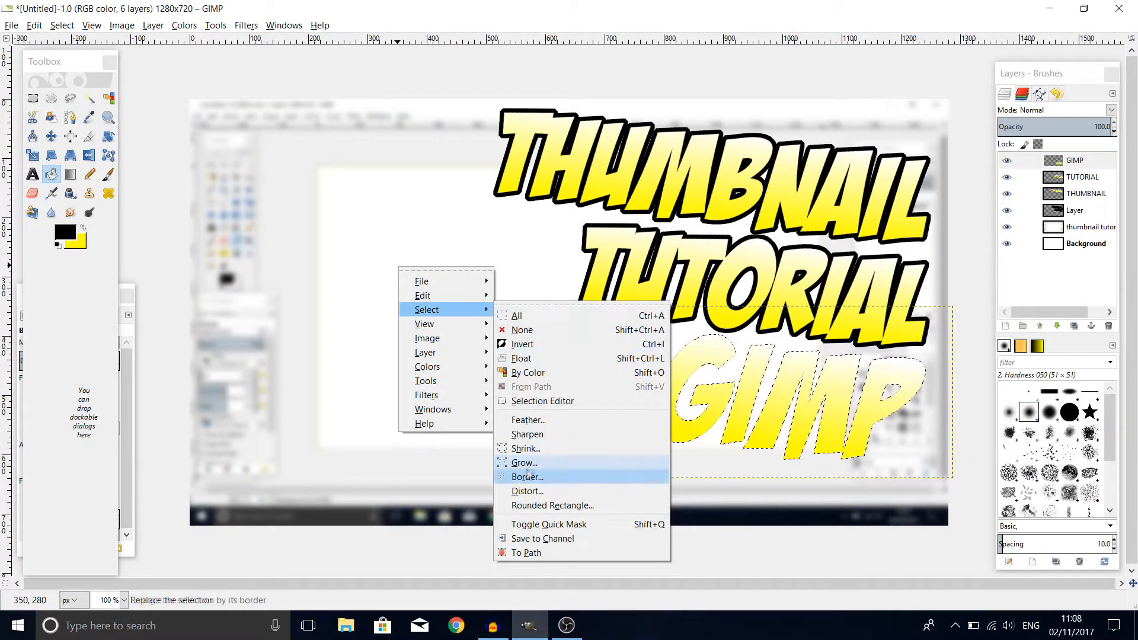
click(545, 474)
click(525, 513)
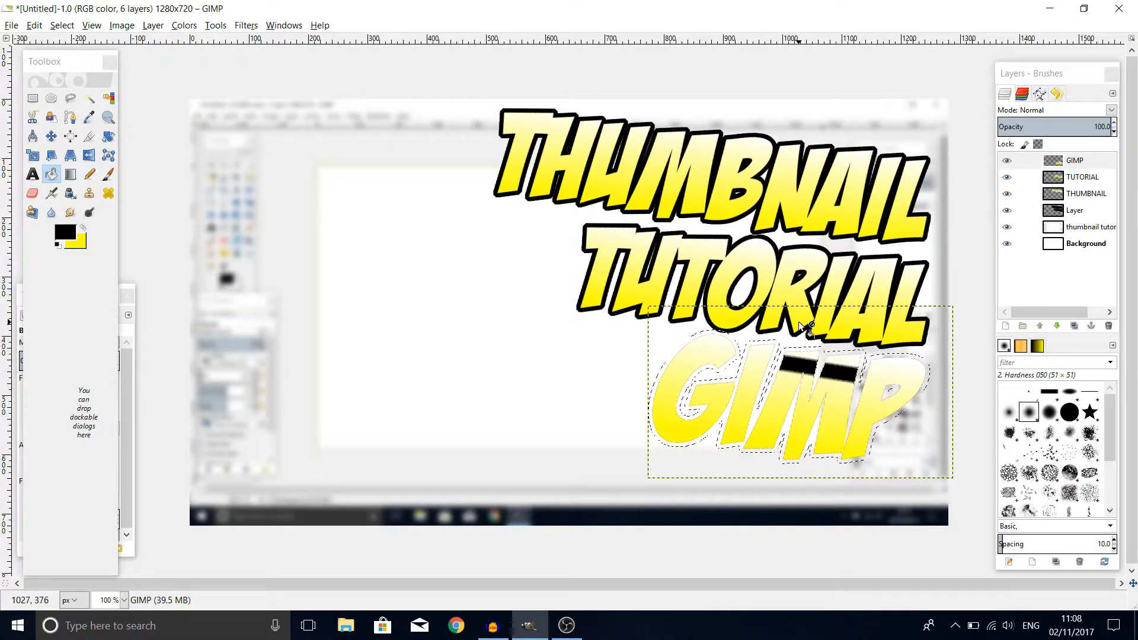
click(1074, 209)
key(ctrl+comma)
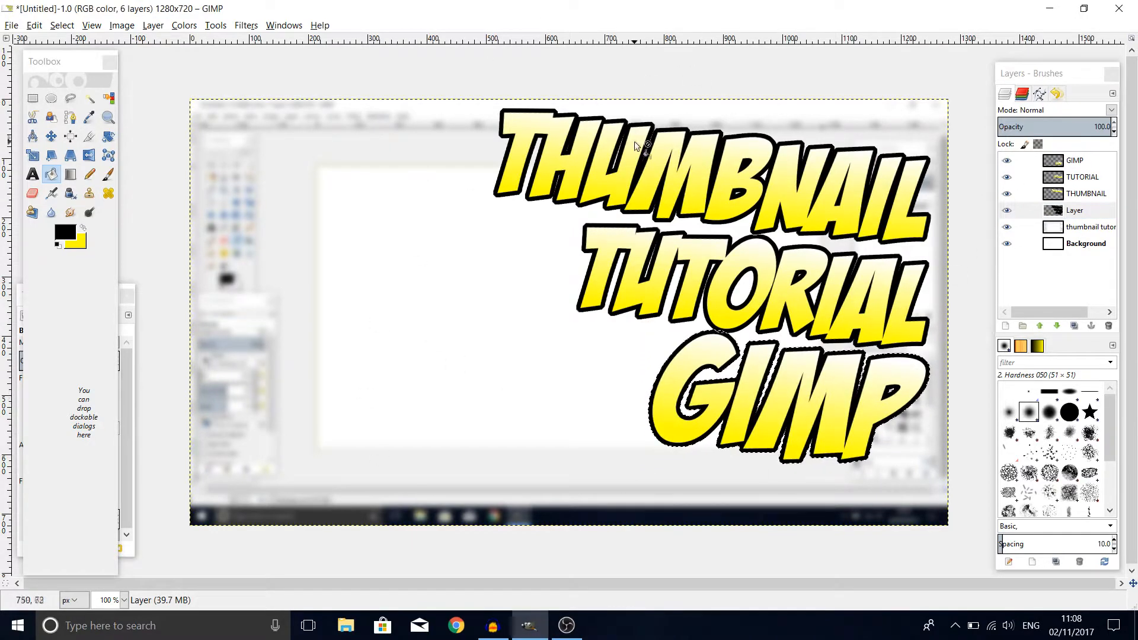
Step: Clear the selection around the GIMP lettering
right_click(248, 189)
click(145, 176)
key(ctrl+shift+a)
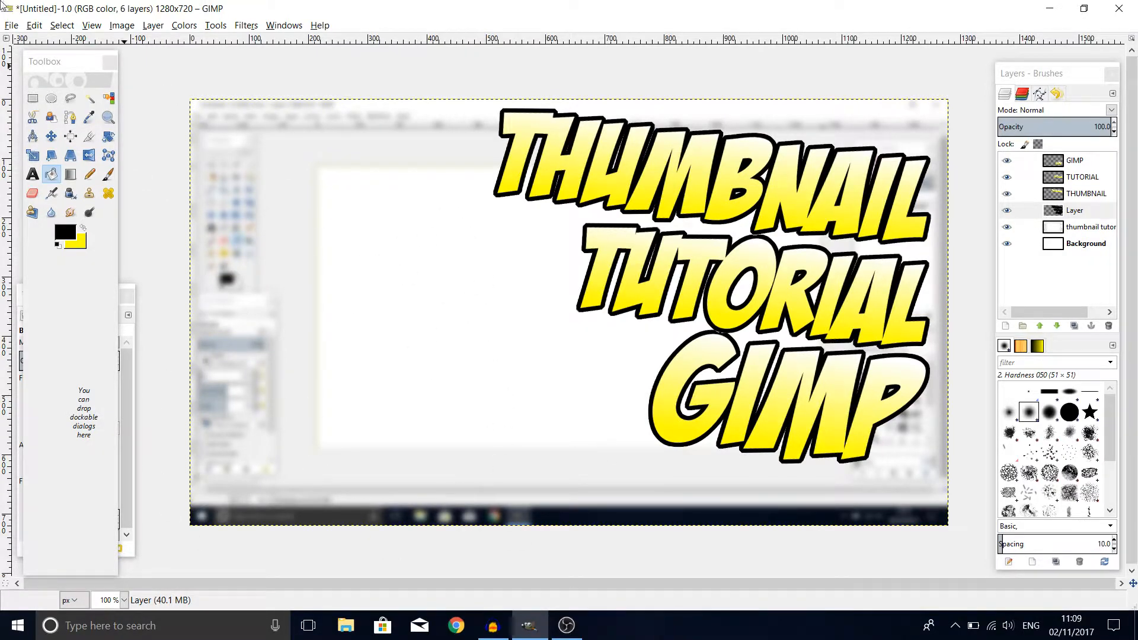
Step: Import gimp logo.png from the Desktop as a new layer and move it onto the empty area beside the text
click(12, 25)
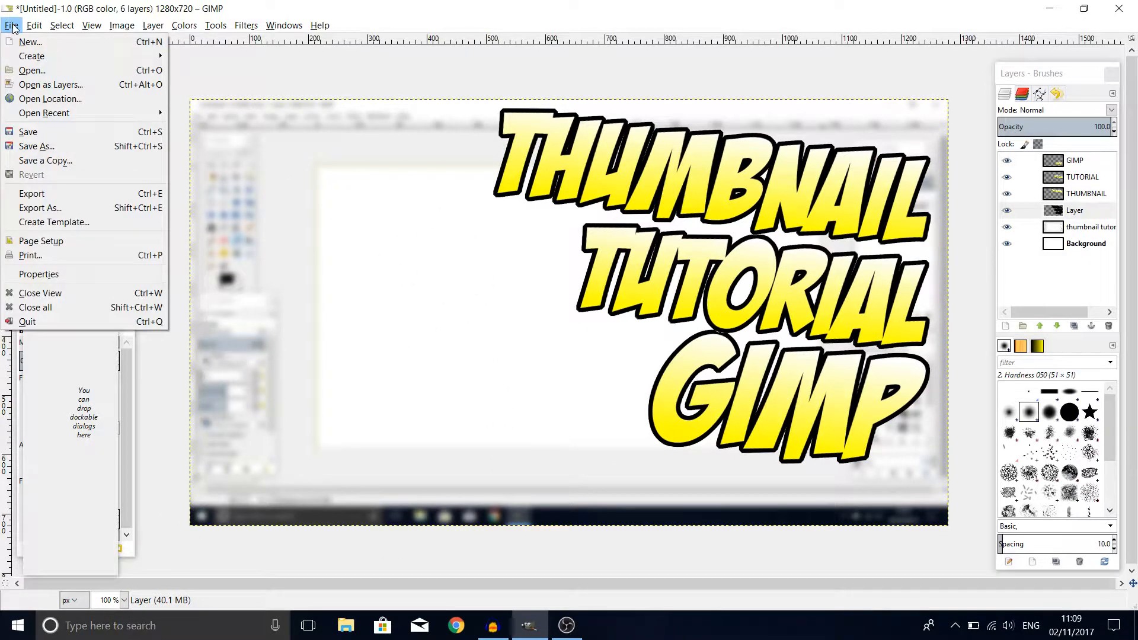
click(47, 86)
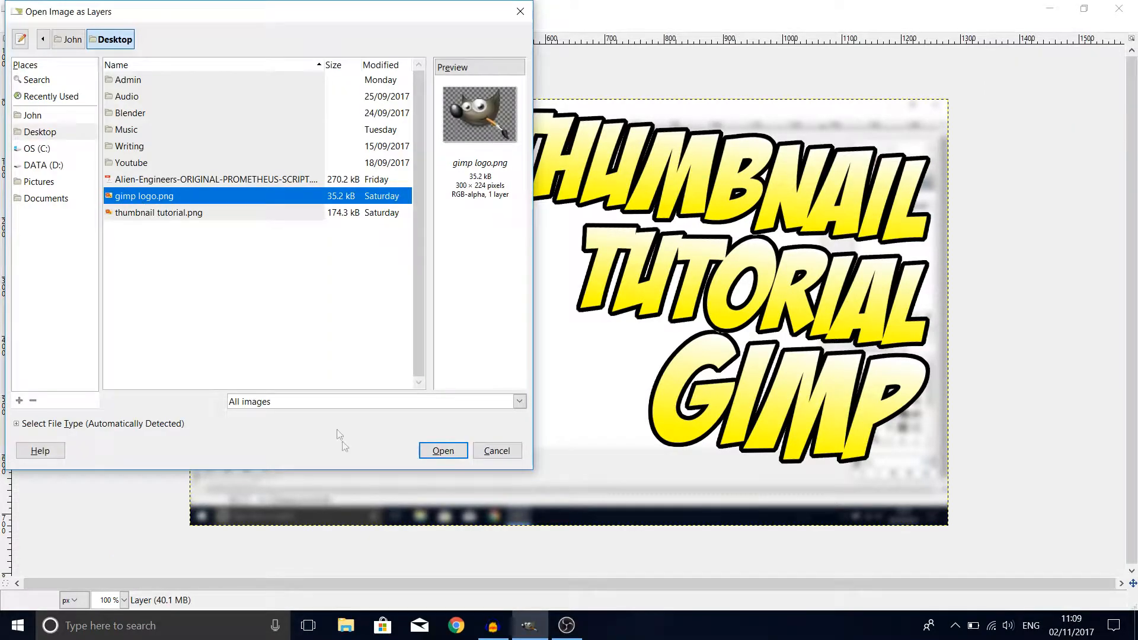
click(444, 450)
drag(564, 324, 406, 351)
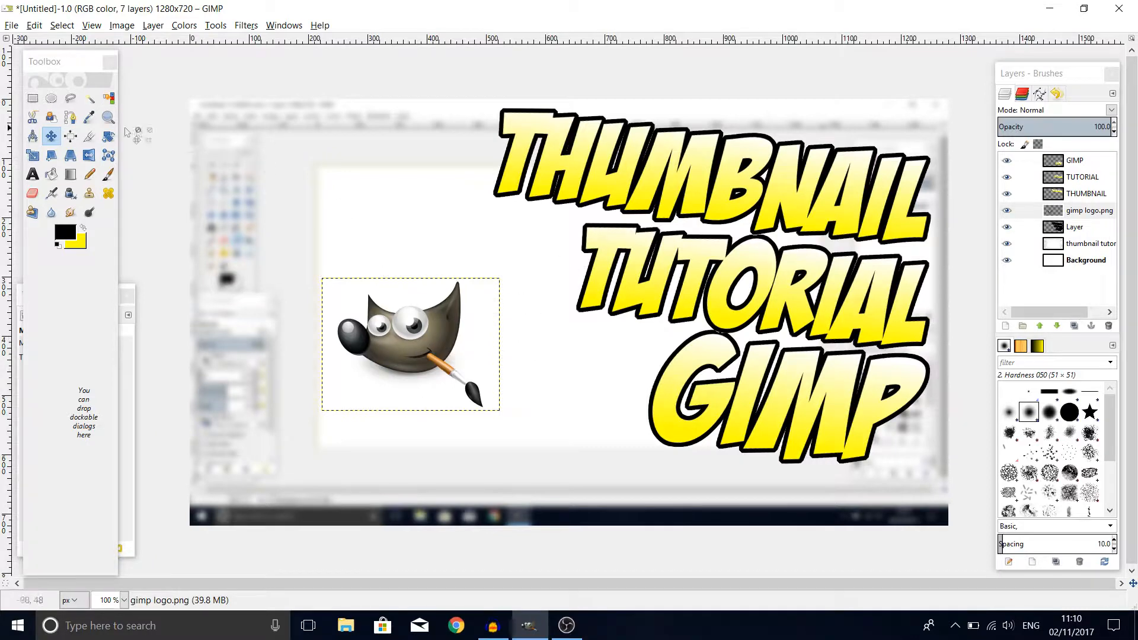
click(108, 137)
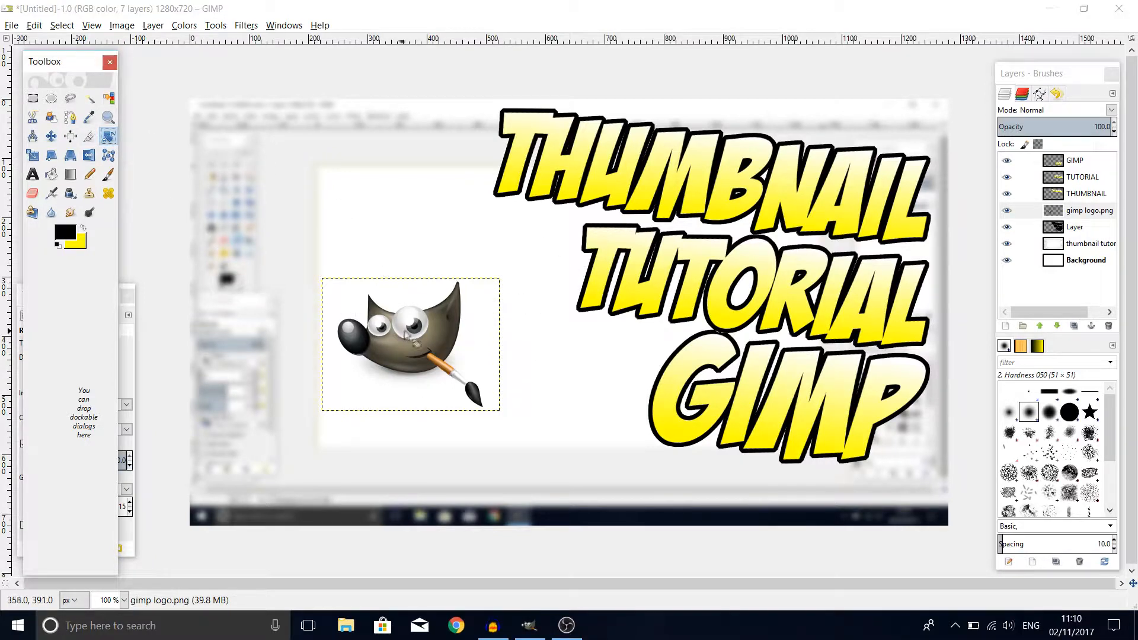
click(32, 157)
click(401, 333)
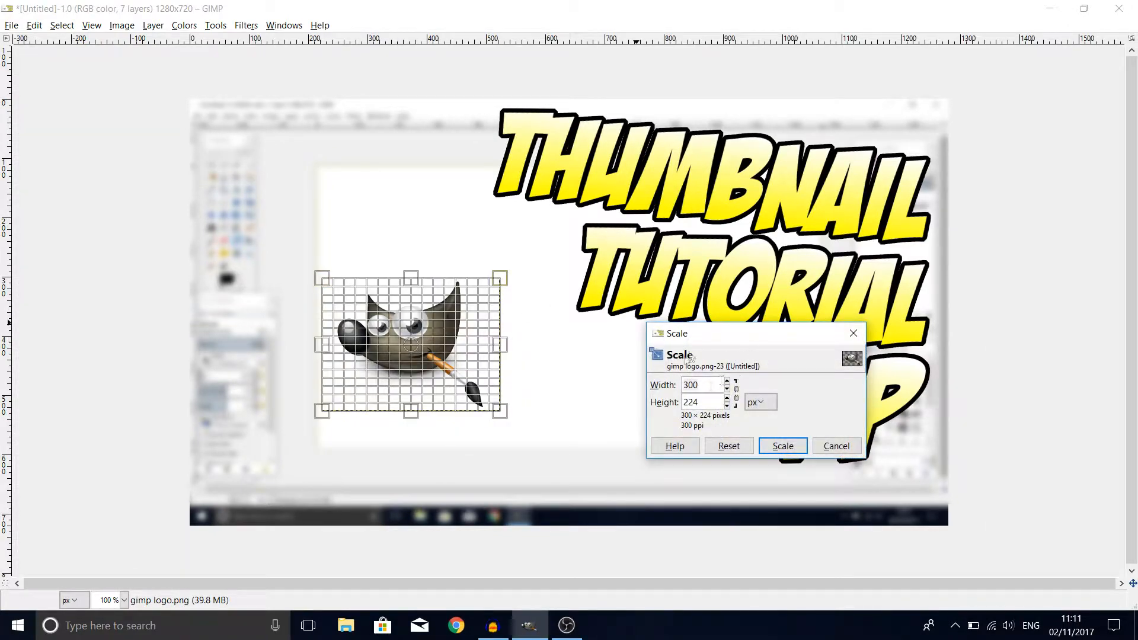
click(737, 394)
click(738, 397)
click(737, 395)
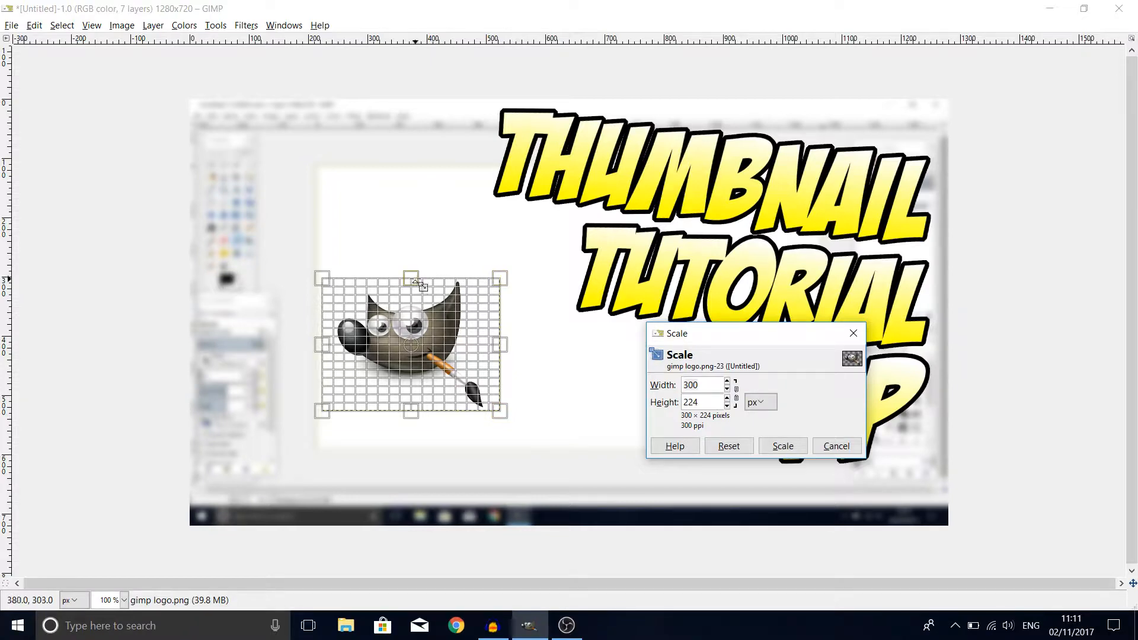
drag(413, 279, 402, 216)
key(ctrl+z)
Step: Scale the logo layer to 670 × 500 px with its aspect ratio locked and move it into the image's left half
click(399, 347)
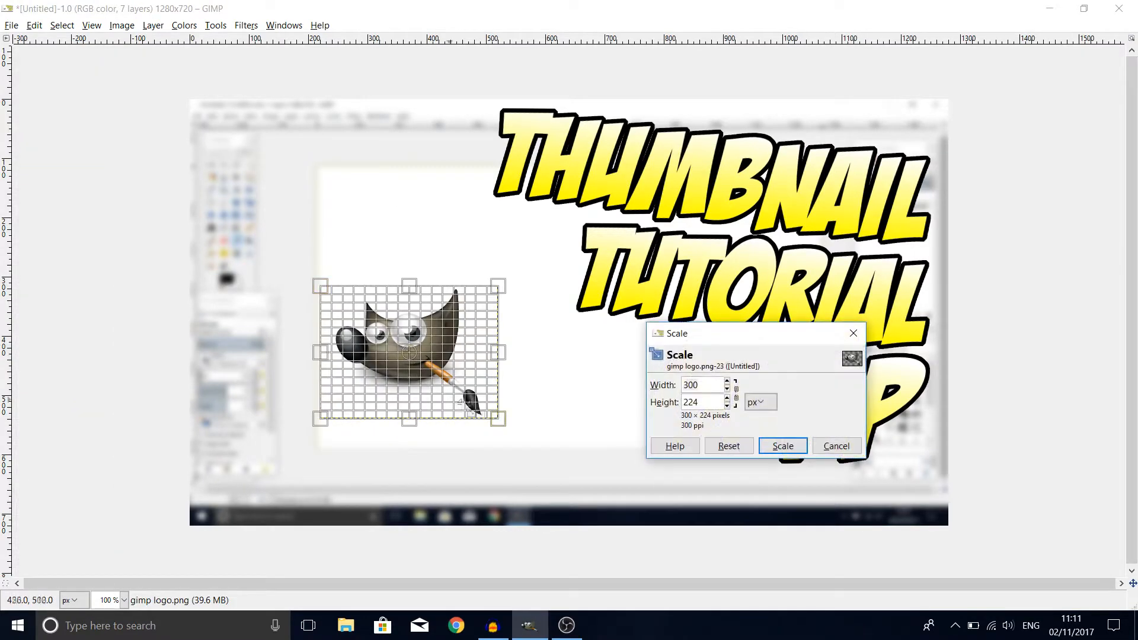
click(736, 396)
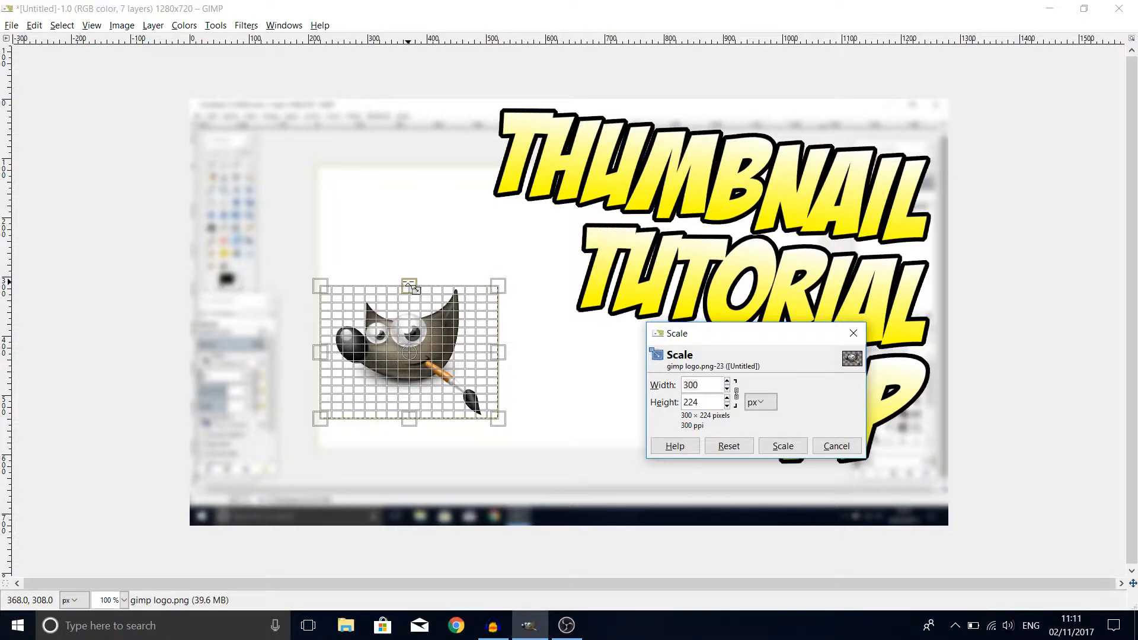
drag(570, 233, 776, 126)
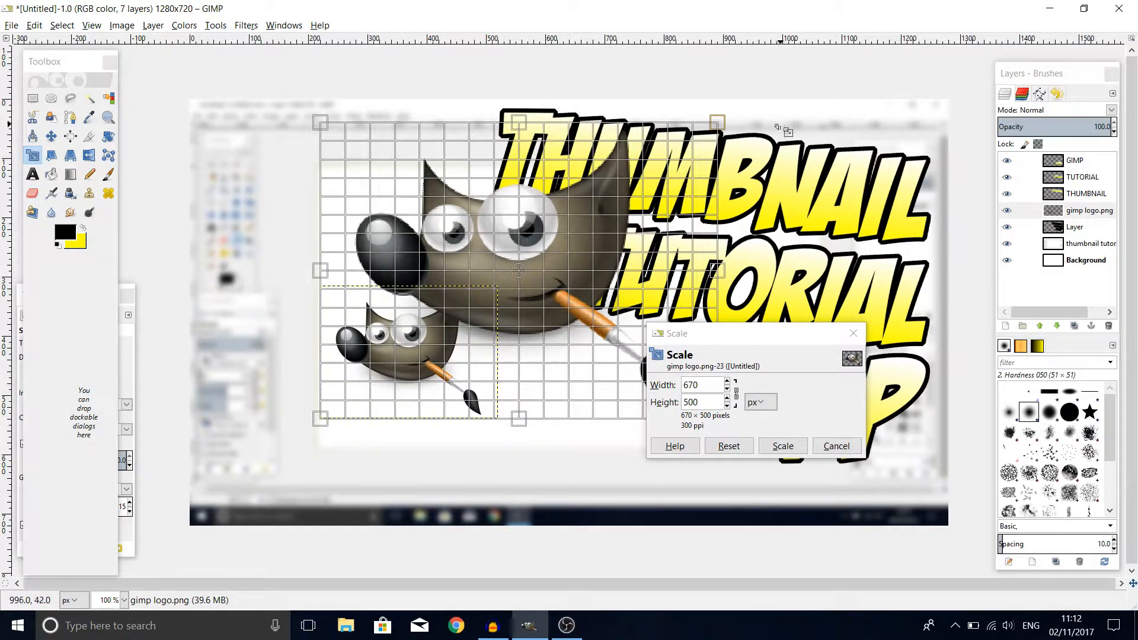
key(Return)
key(m)
drag(520, 258, 404, 336)
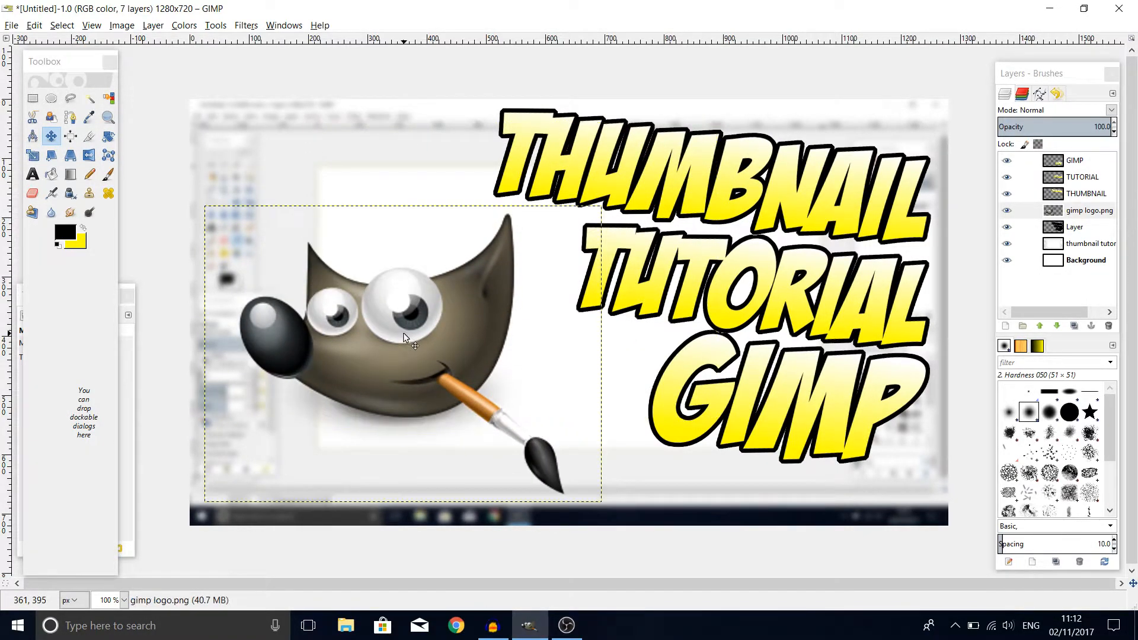
Step: Rotate the GIMP logo layer by -9.06° and shift it slightly down and to the left
click(108, 136)
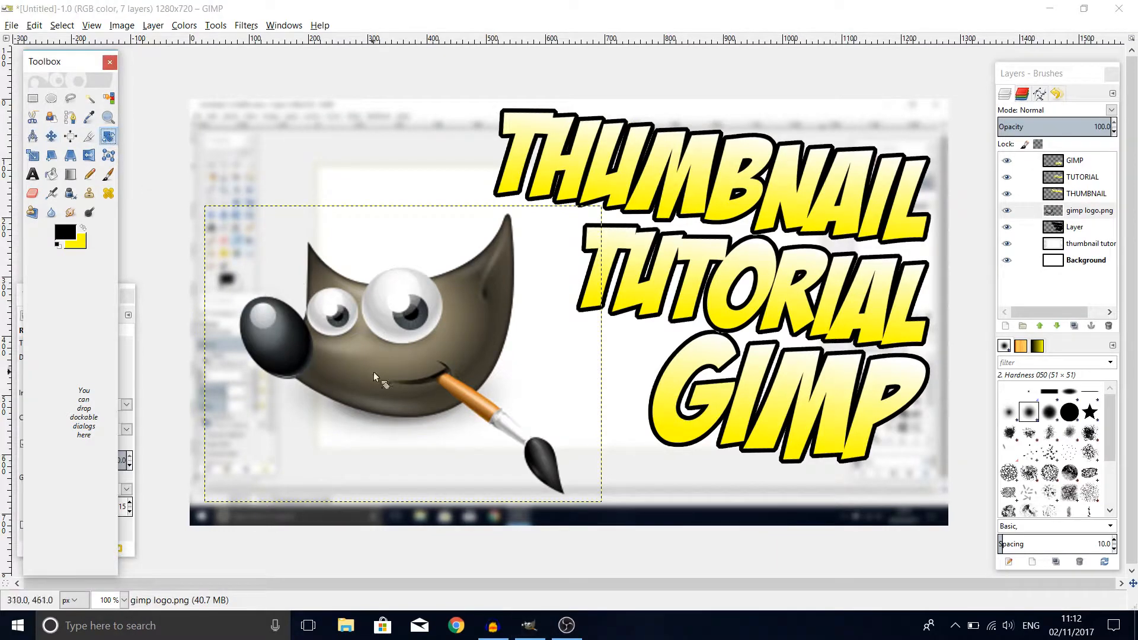
click(396, 350)
drag(318, 183, 942, 181)
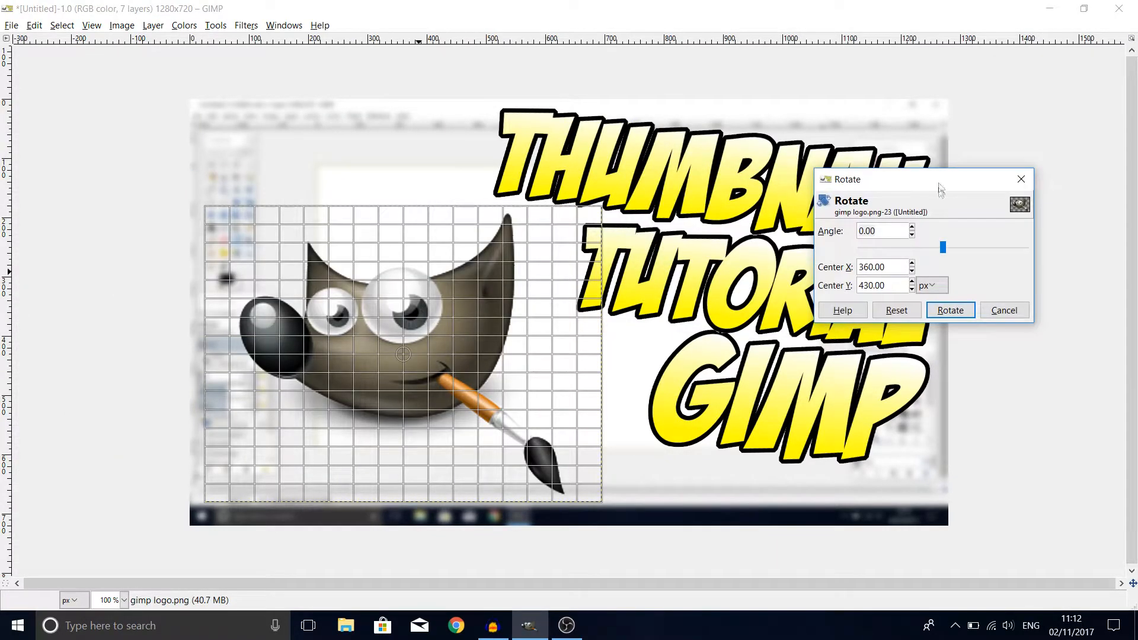
drag(943, 248, 939, 248)
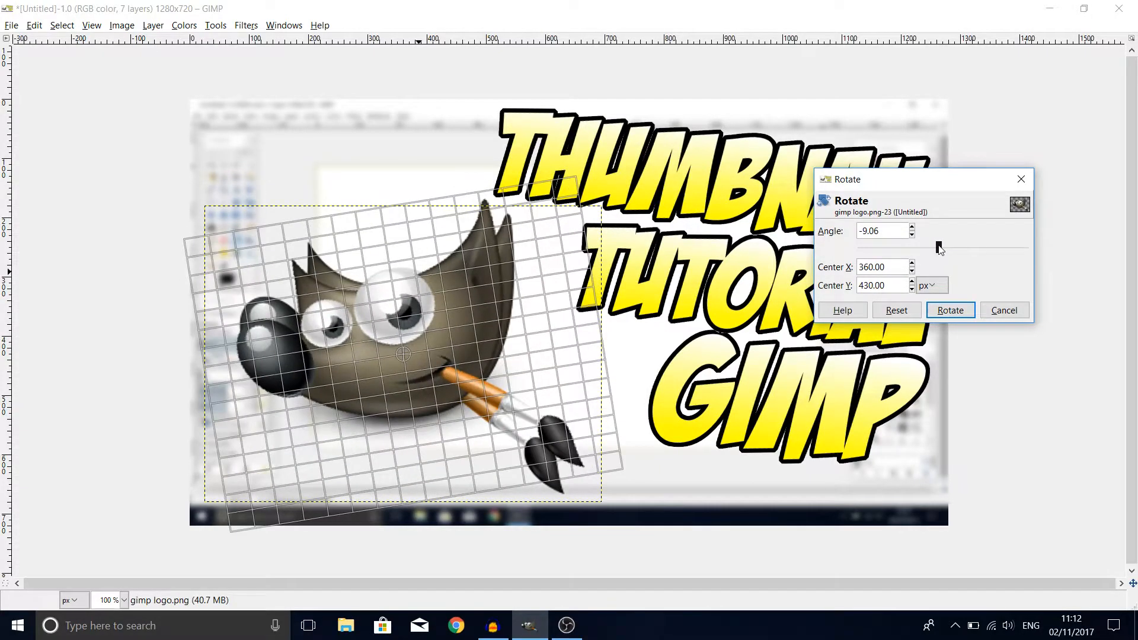
click(950, 311)
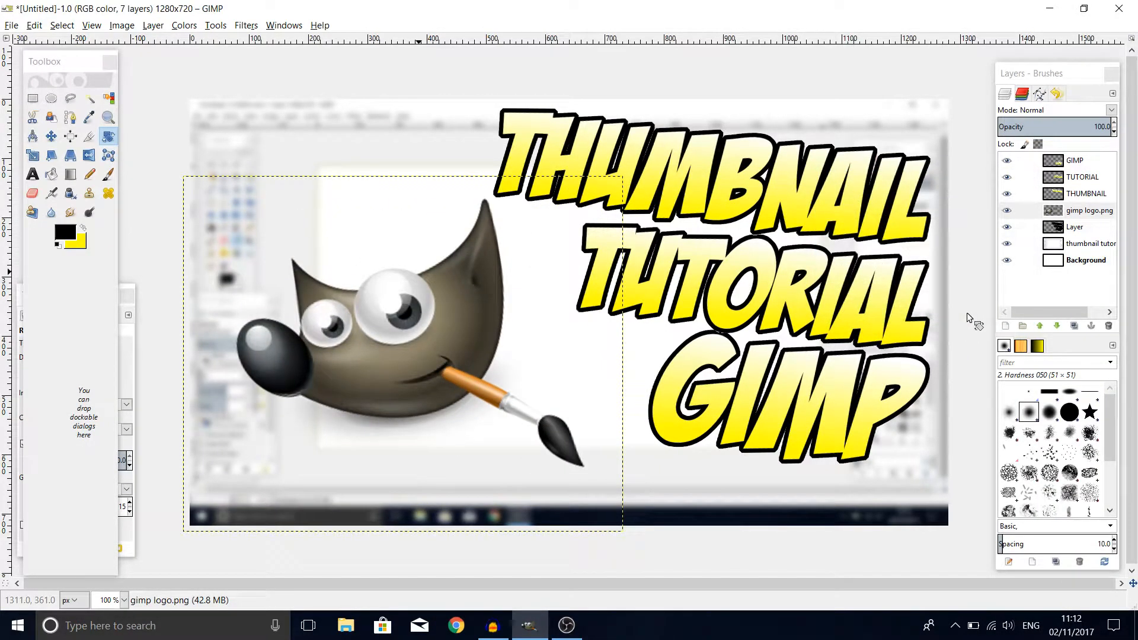
click(52, 137)
drag(418, 347, 404, 356)
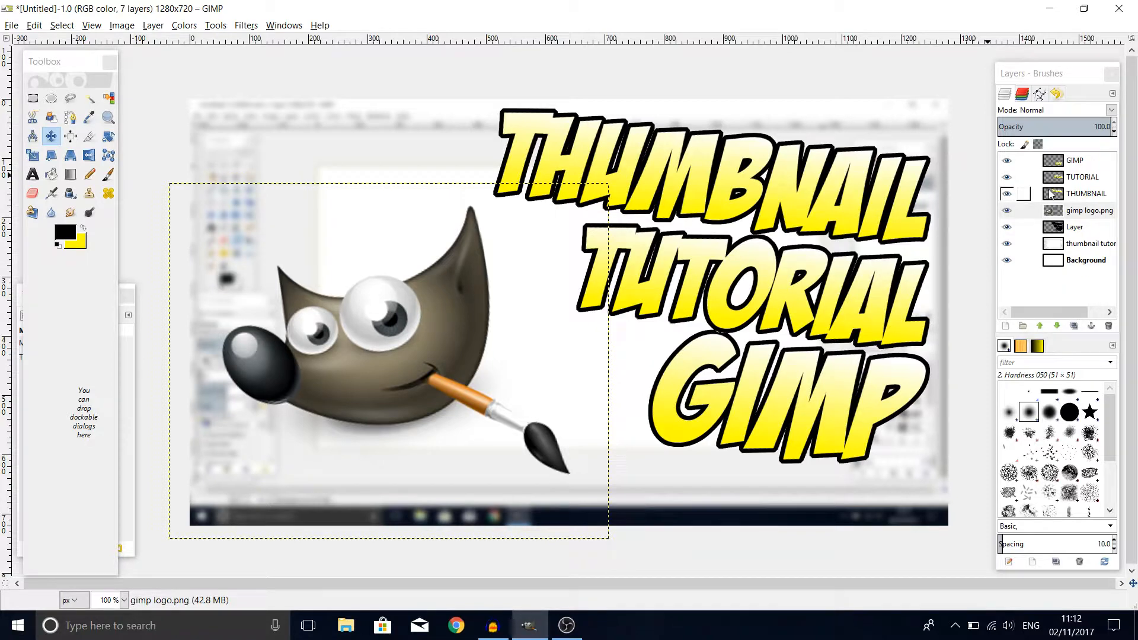
Step: Move the gimp logo.png layer below the text outline layer and add a transparent 1280 × 720 px layer directly beneath the logo
drag(1058, 226, 1081, 214)
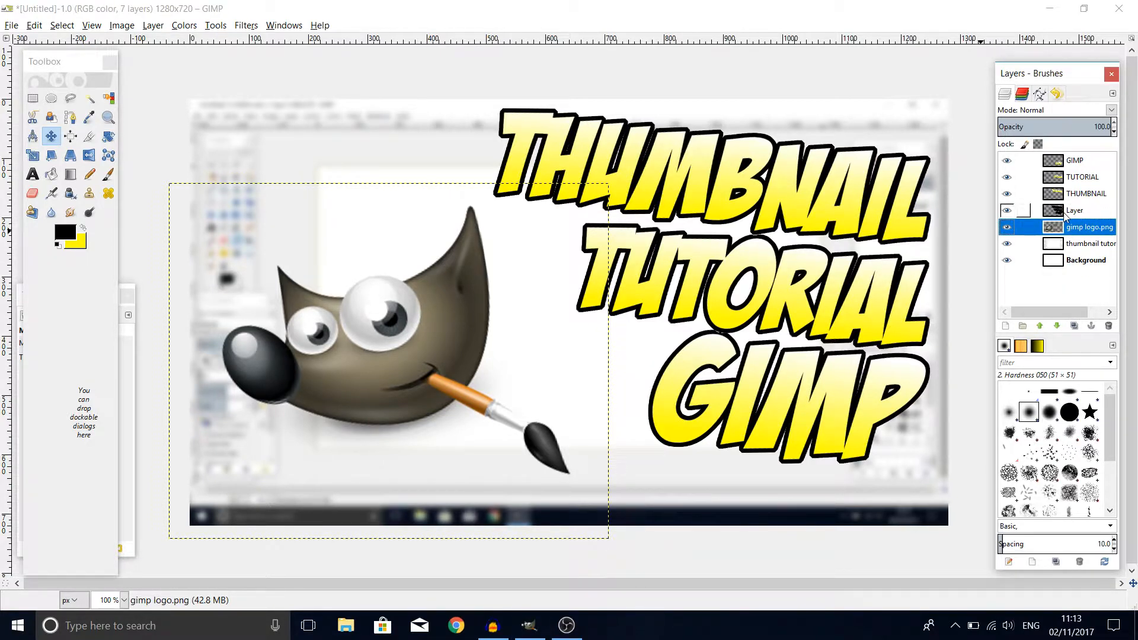
click(1005, 326)
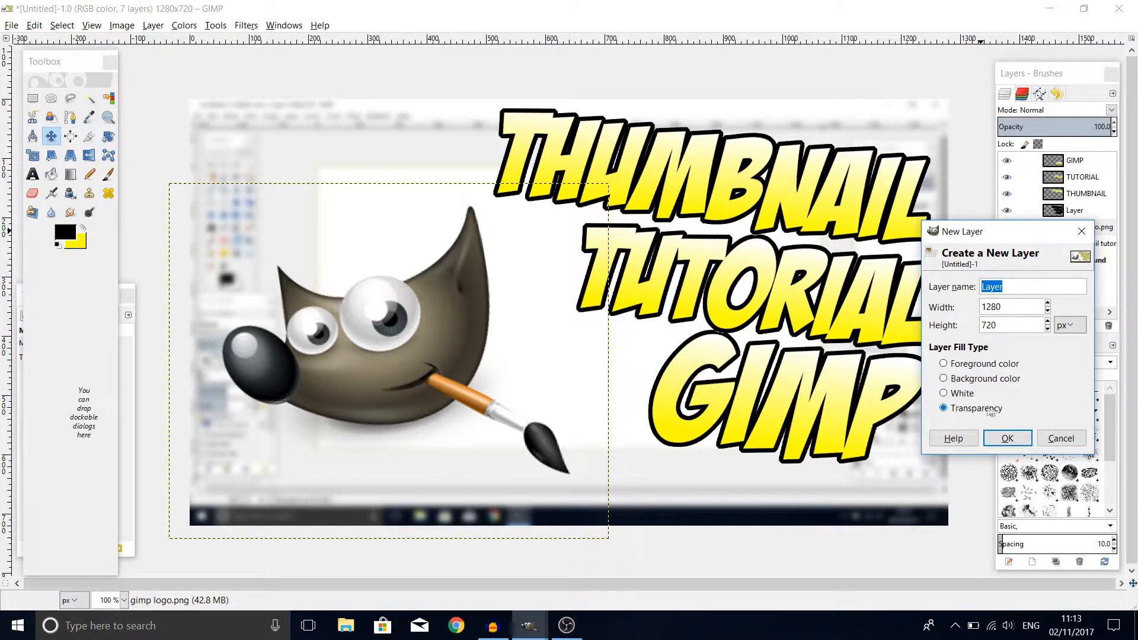
click(1007, 439)
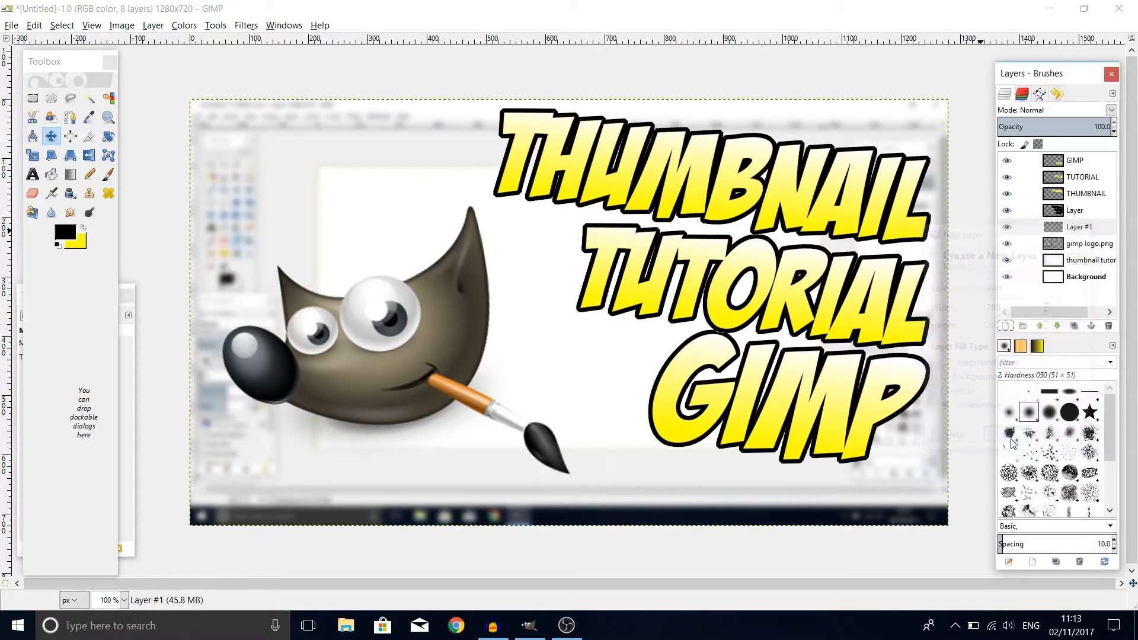
click(1079, 227)
drag(1080, 233, 1079, 268)
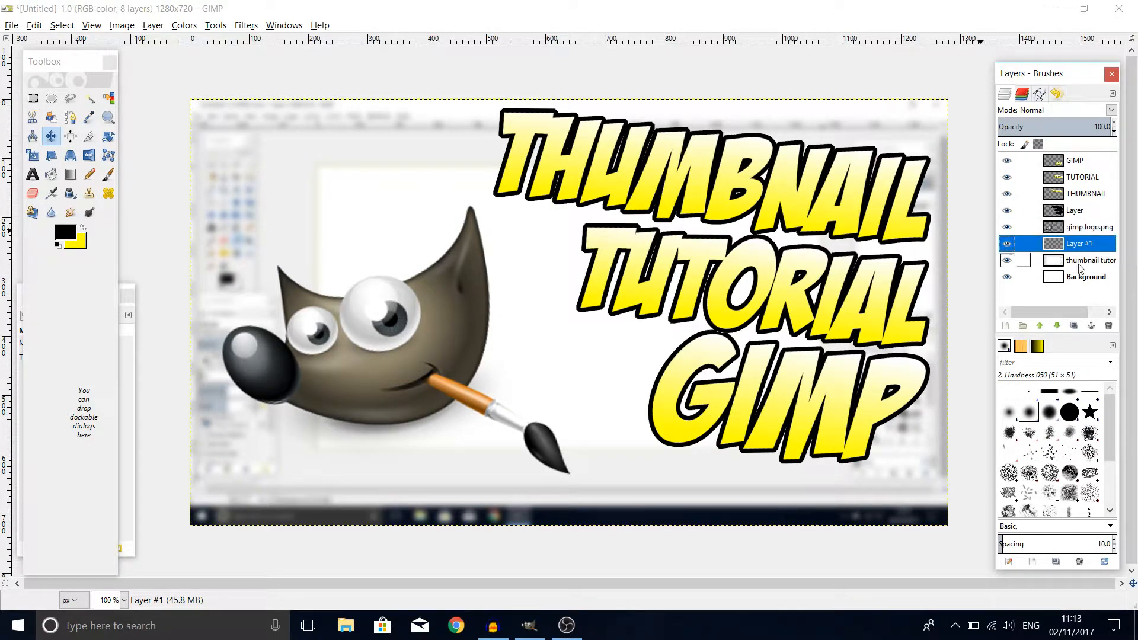
Step: Select the GIMP logo from its layer's alpha and grow the selection by 10 px
click(1086, 232)
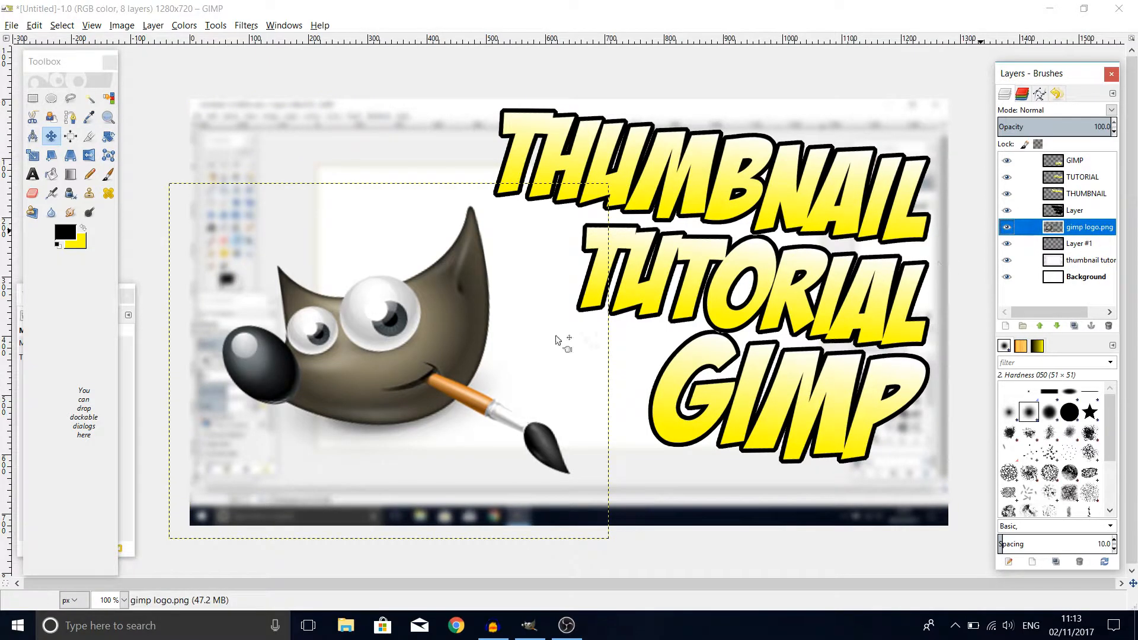
right_click(1091, 228)
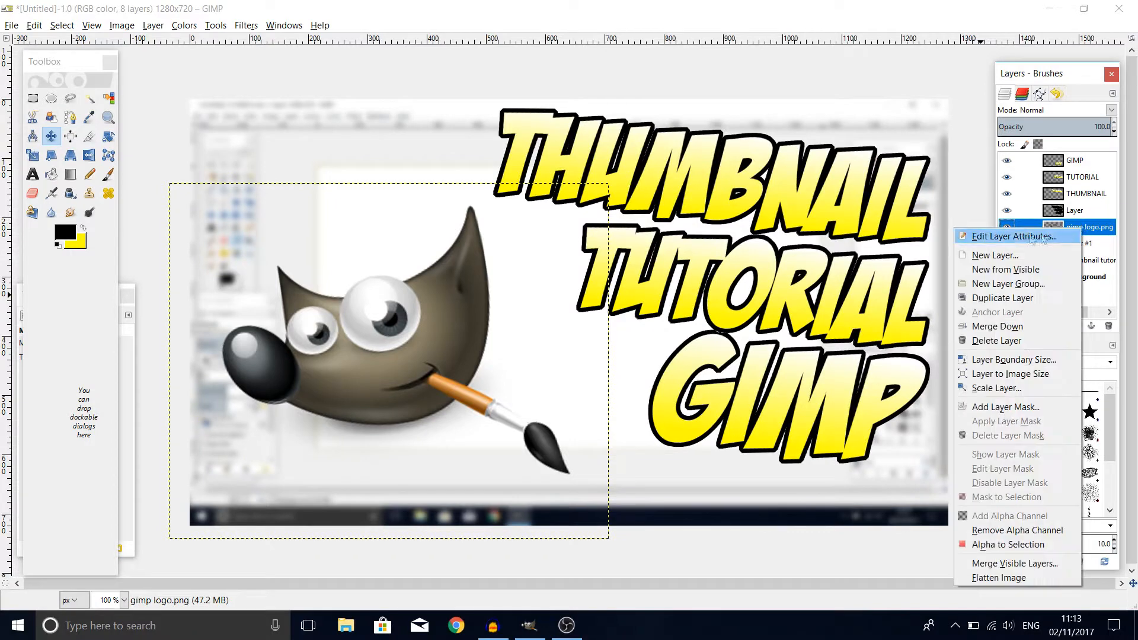
click(990, 546)
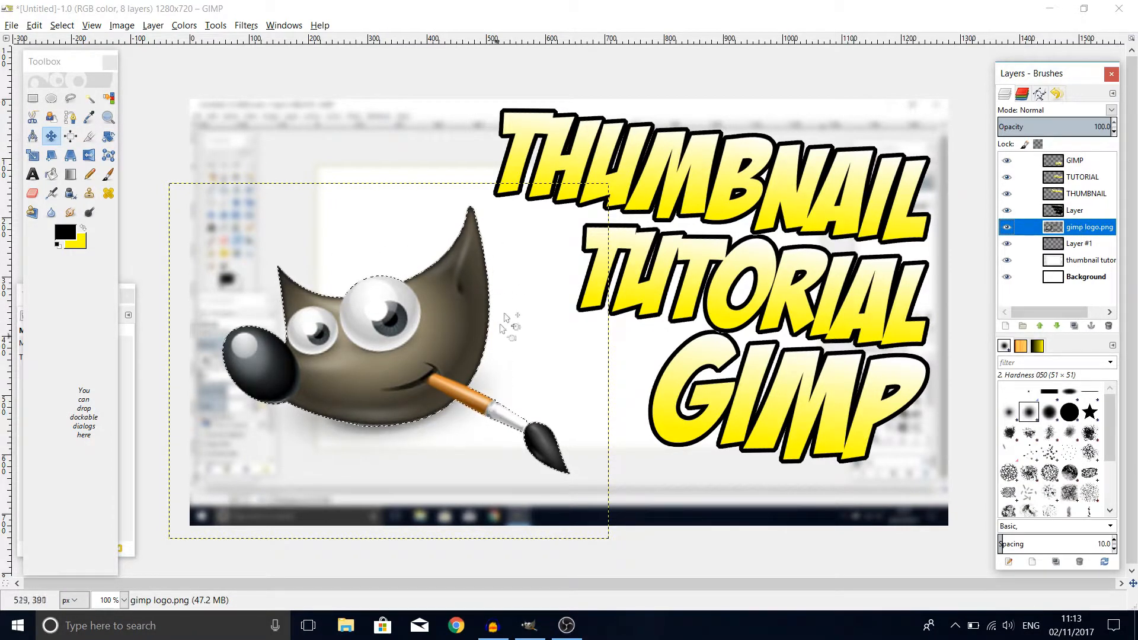
right_click(526, 268)
mouse_move(607, 310)
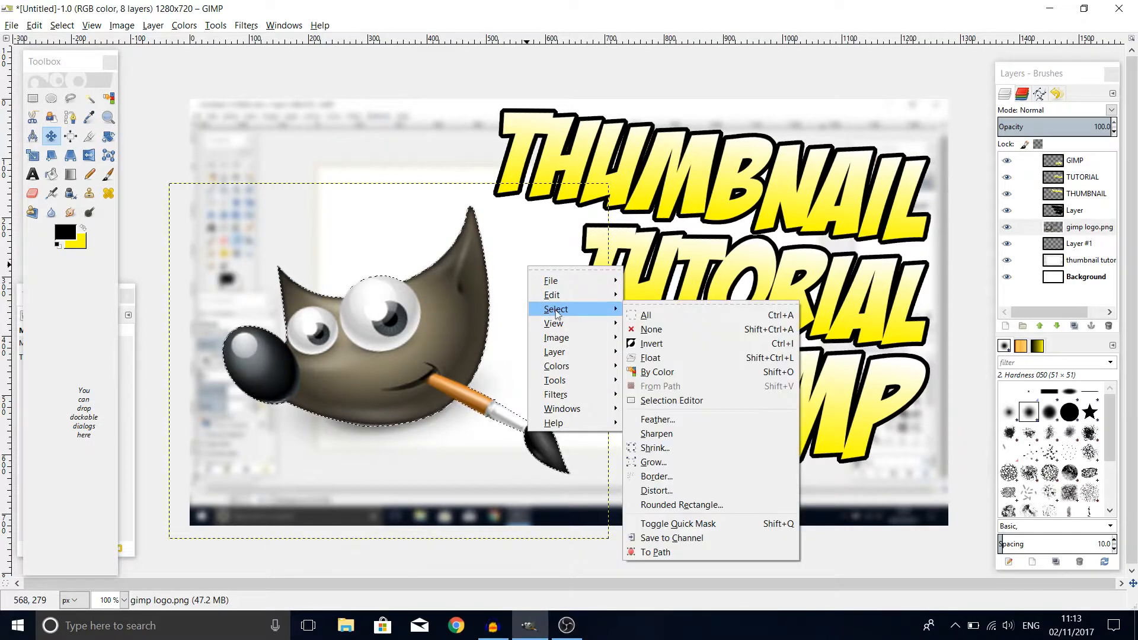
click(655, 462)
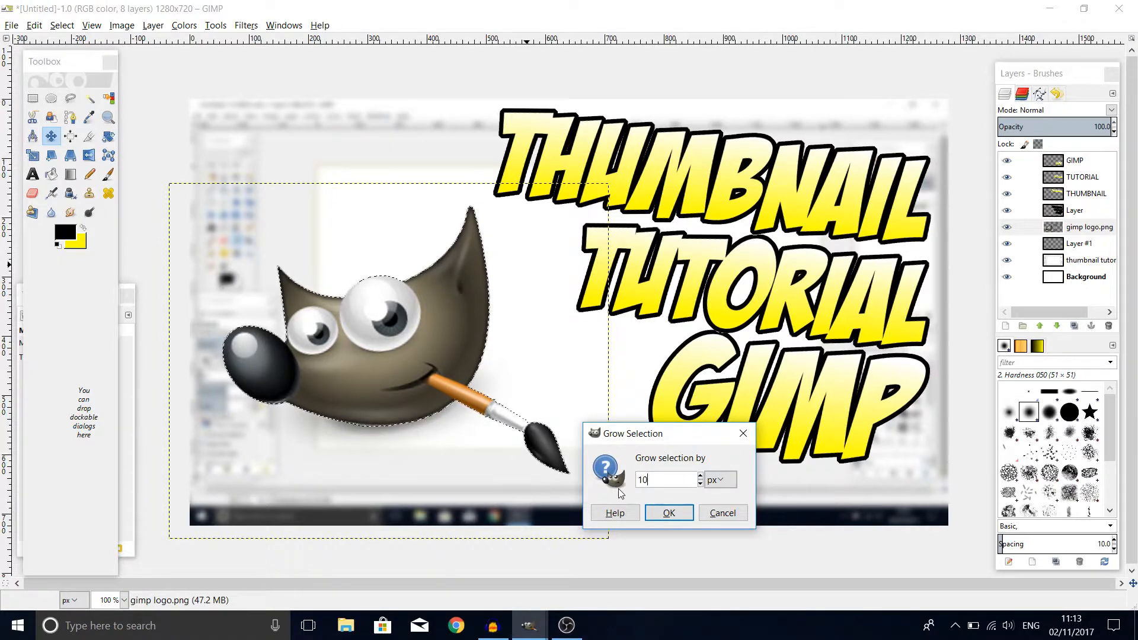
click(670, 513)
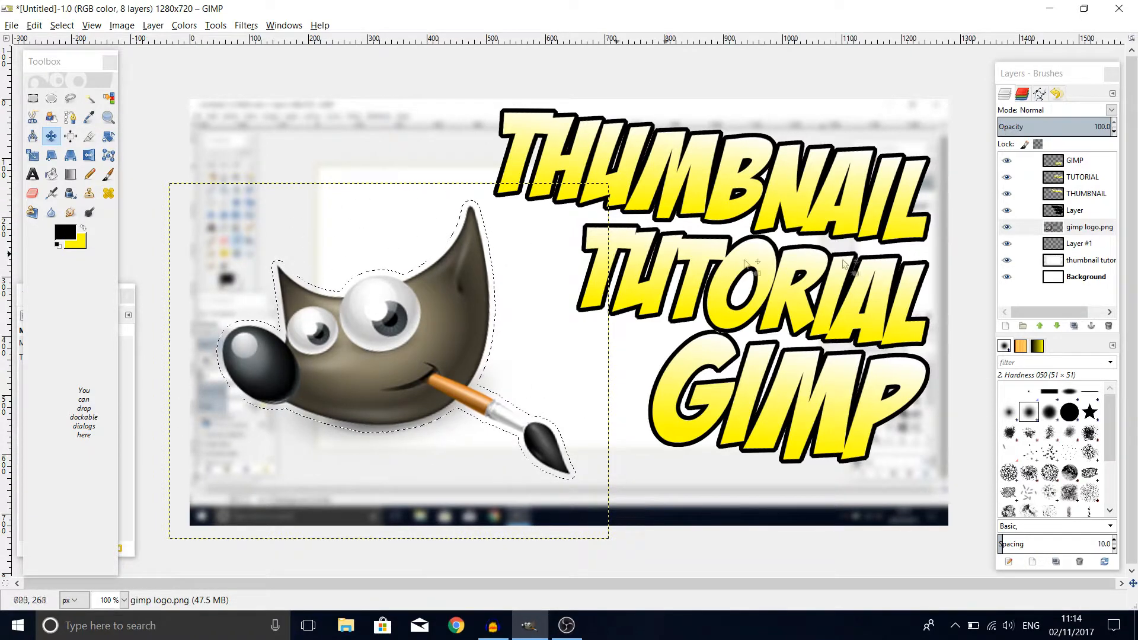
Step: Fill the grown logo selection with red (ff0000) on Layer #1 using Bucket Fill
click(1089, 243)
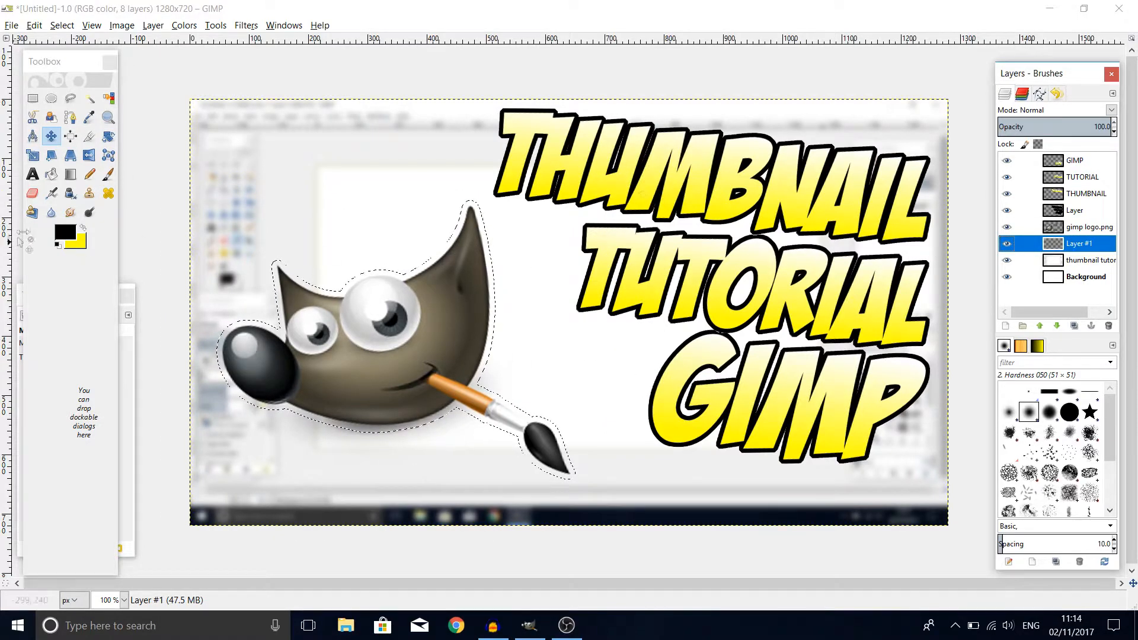
click(62, 234)
click(62, 234)
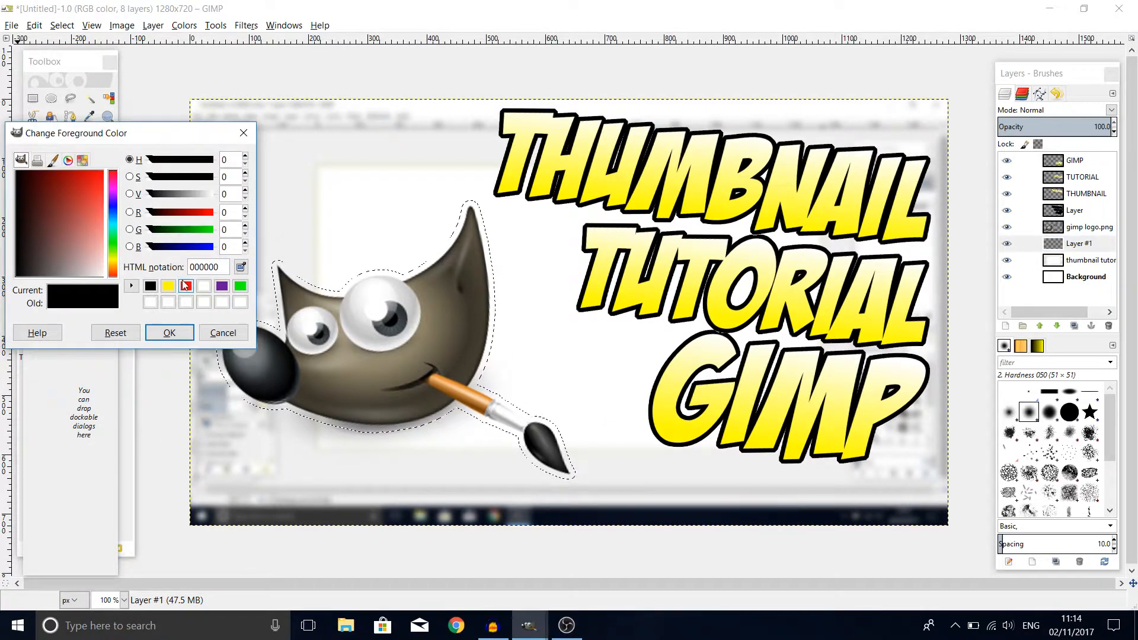
click(186, 289)
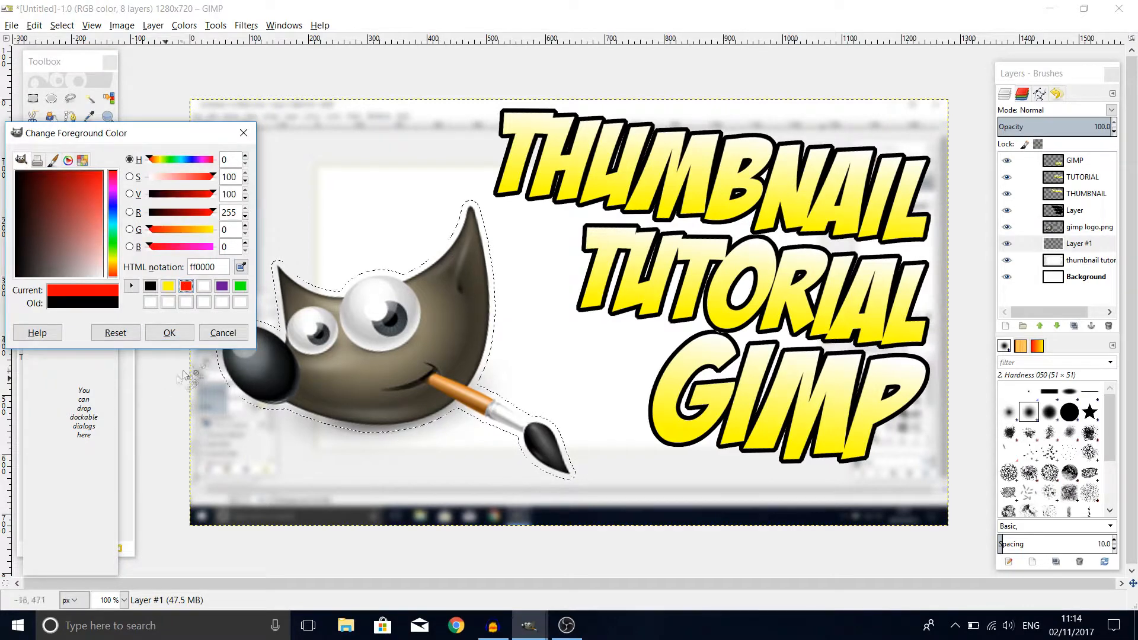
click(161, 336)
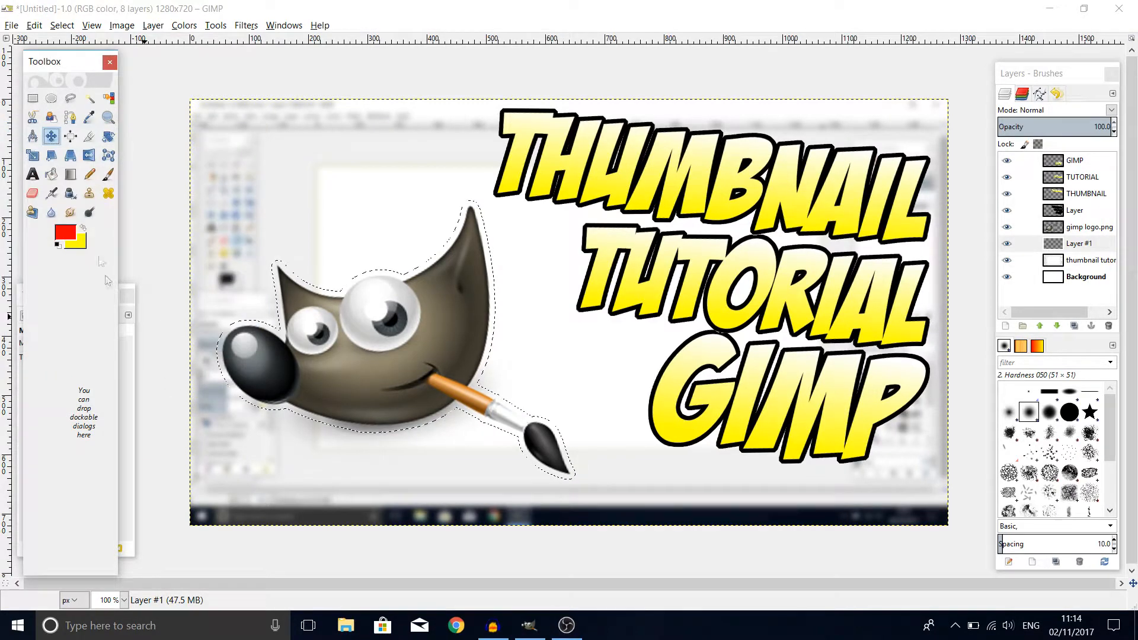
click(51, 174)
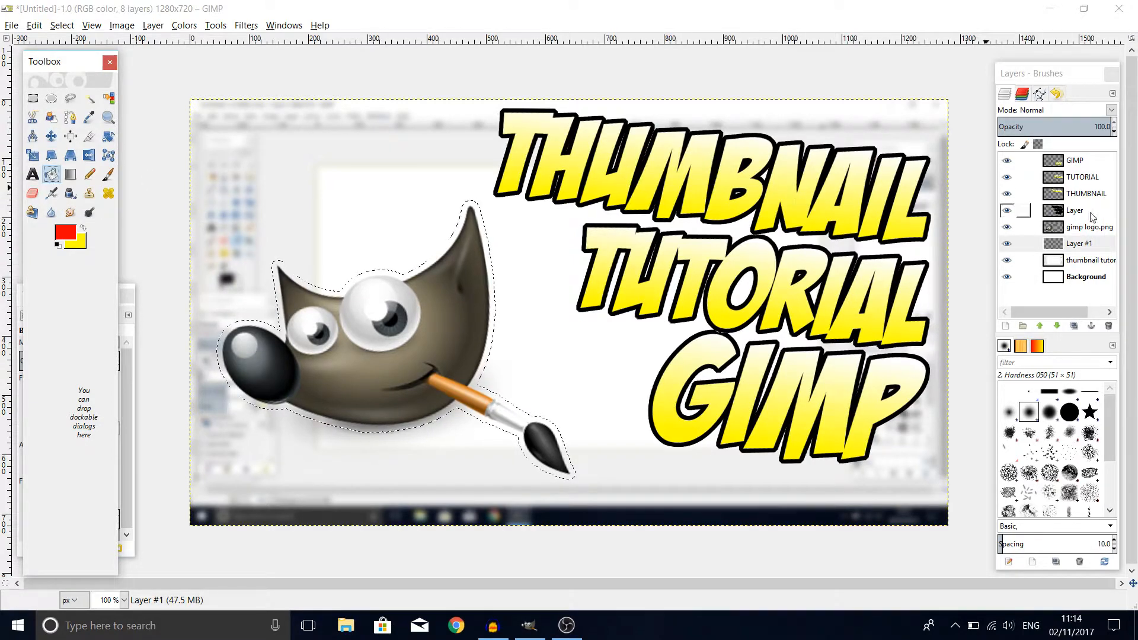
click(1088, 248)
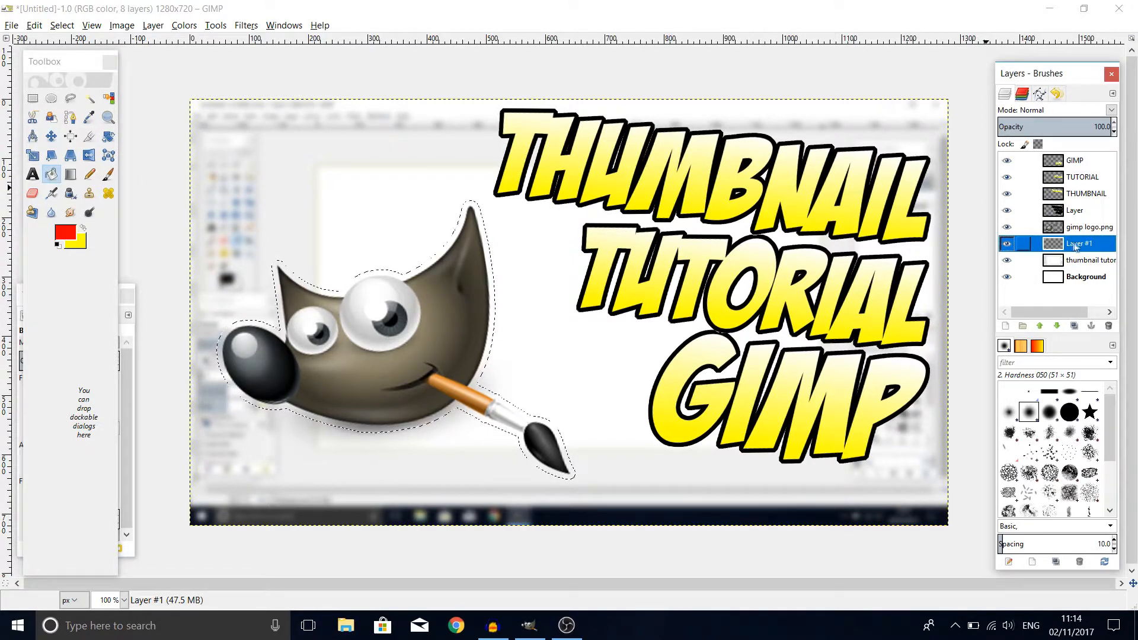
click(428, 288)
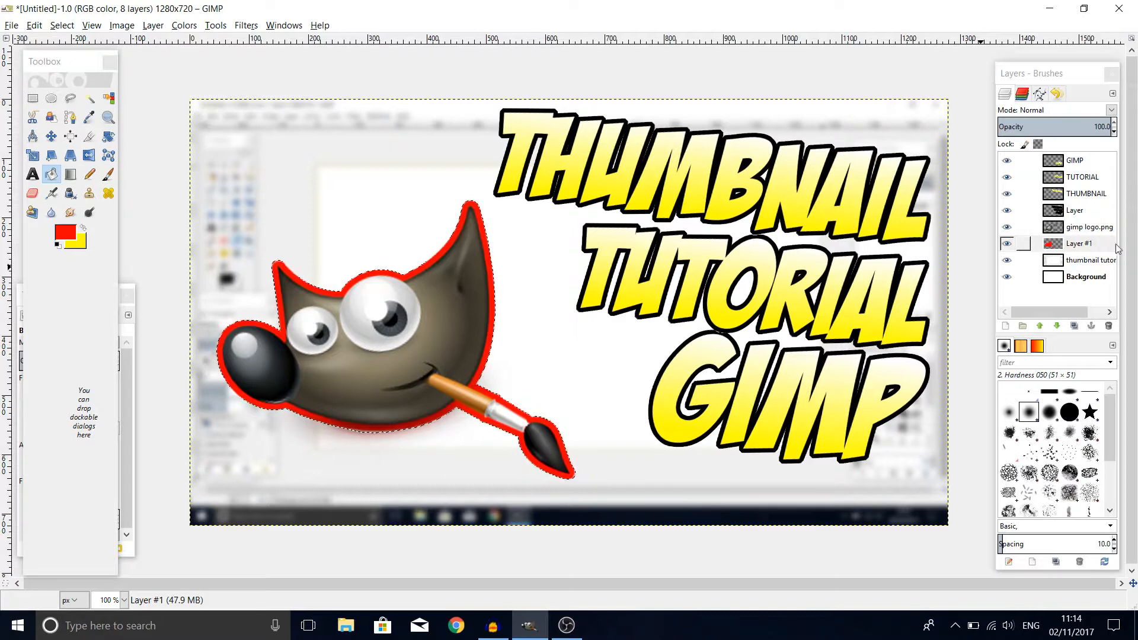
drag(1072, 251, 590, 346)
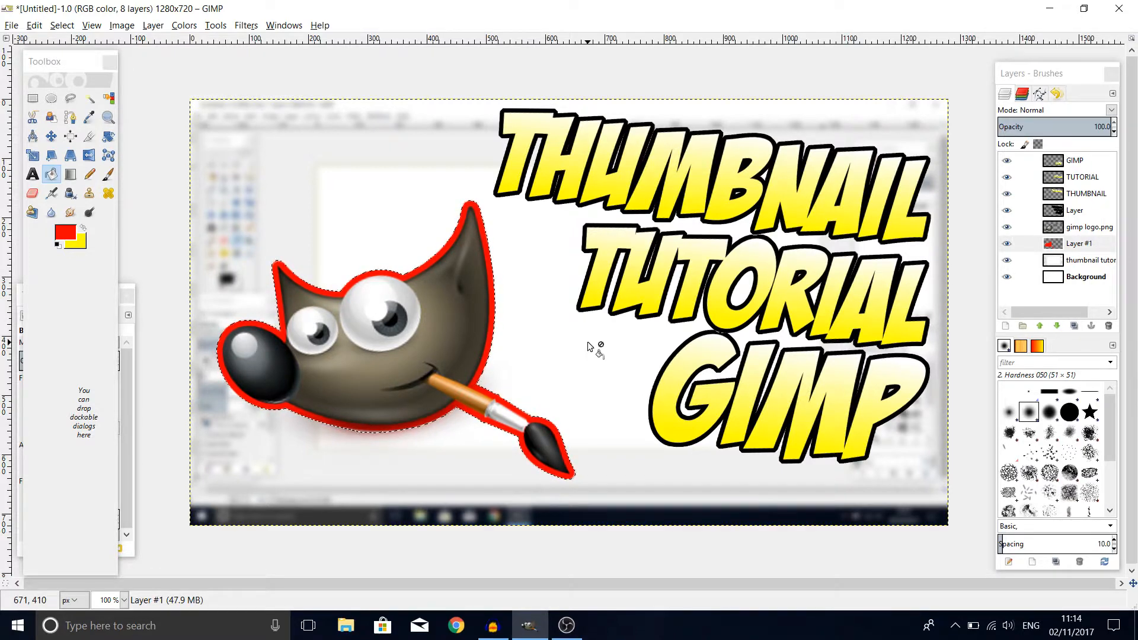
drag(590, 346, 415, 452)
drag(250, 268, 505, 313)
drag(457, 283, 495, 280)
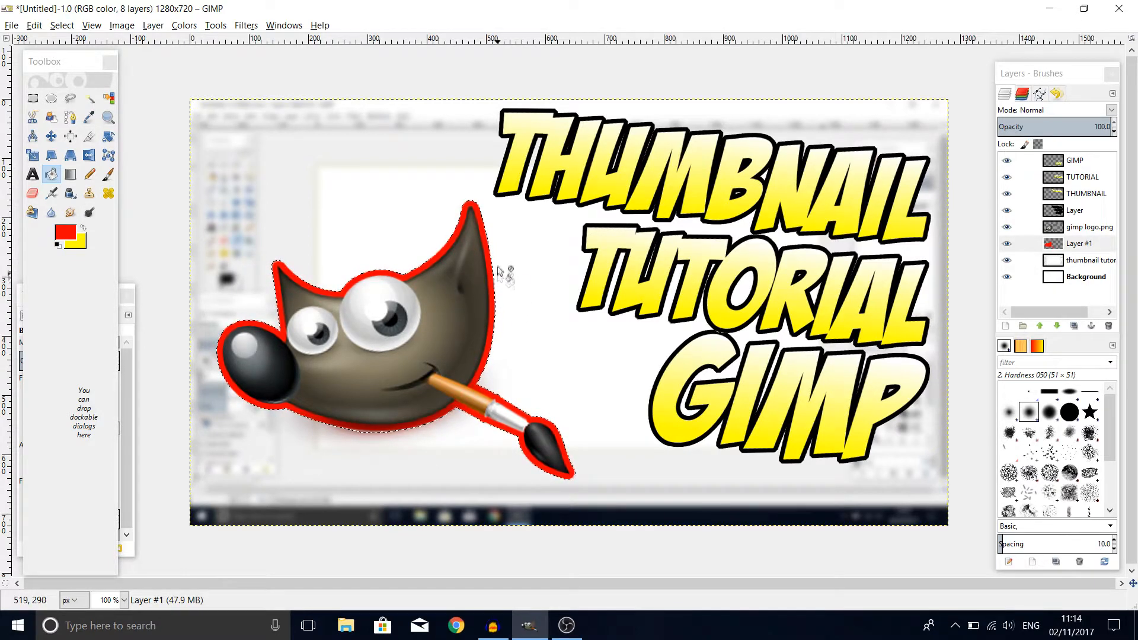
drag(426, 217, 416, 283)
Step: Clear the selection around the GIMP logo
right_click(357, 176)
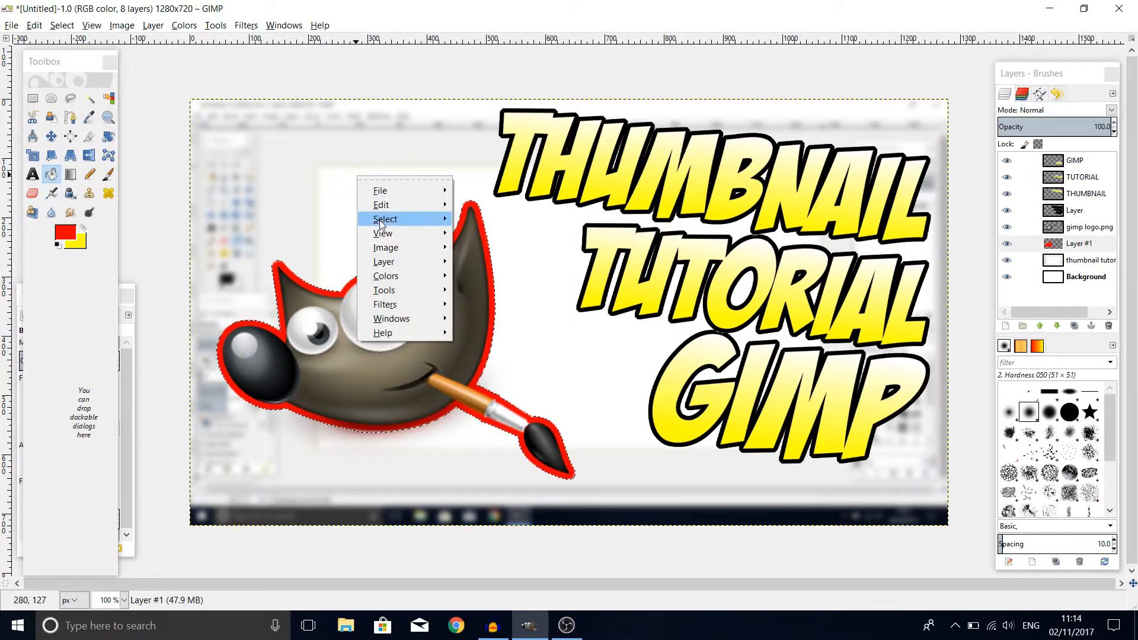
mouse_move(380, 223)
click(474, 233)
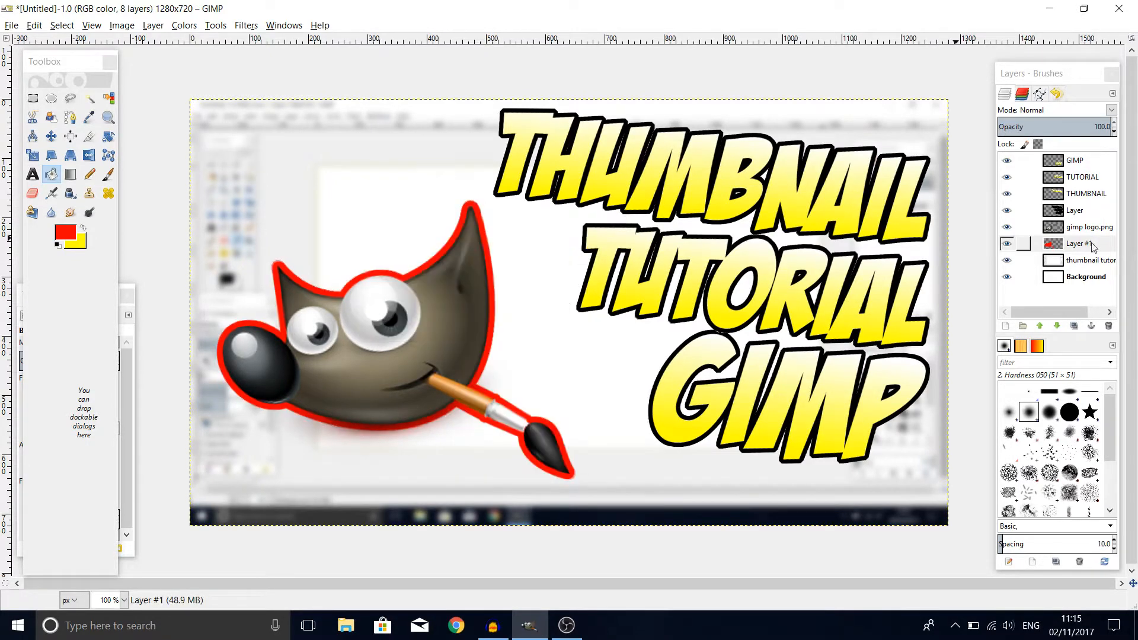
Step: Apply a Gaussian Blur with a 25 px horizontal and vertical radius to the red outline on Layer #1
click(1093, 247)
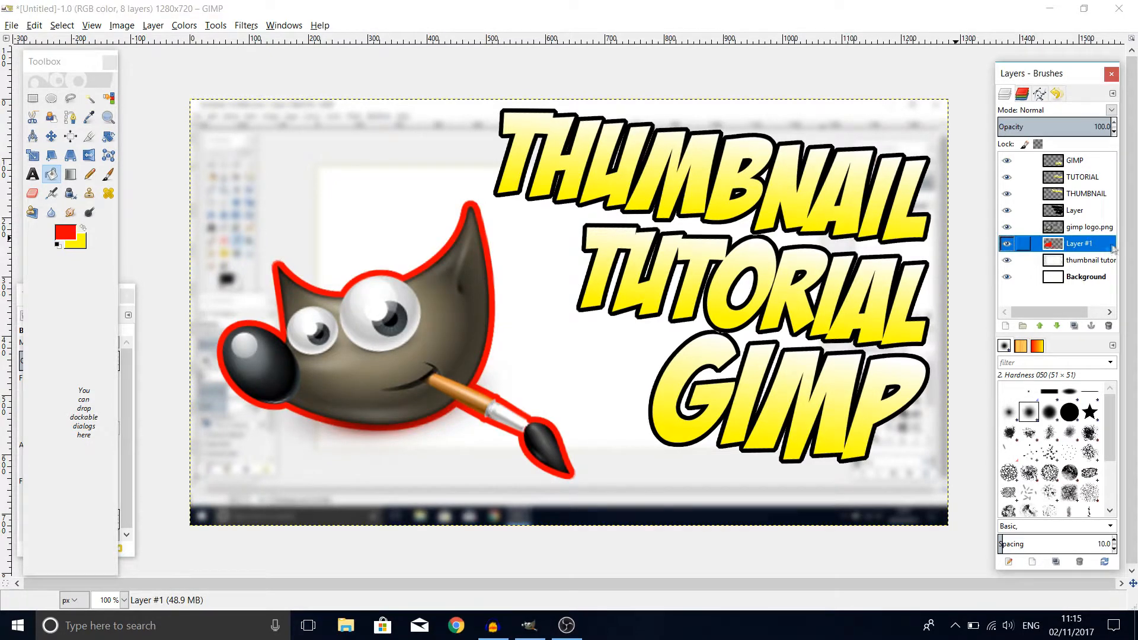
click(246, 26)
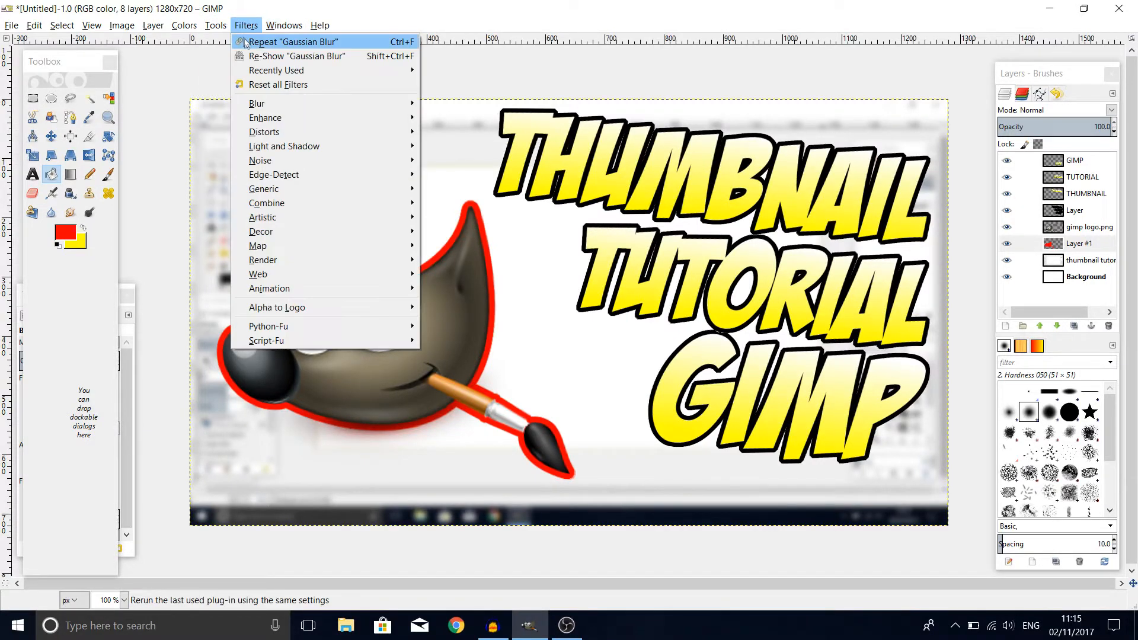
mouse_move(257, 104)
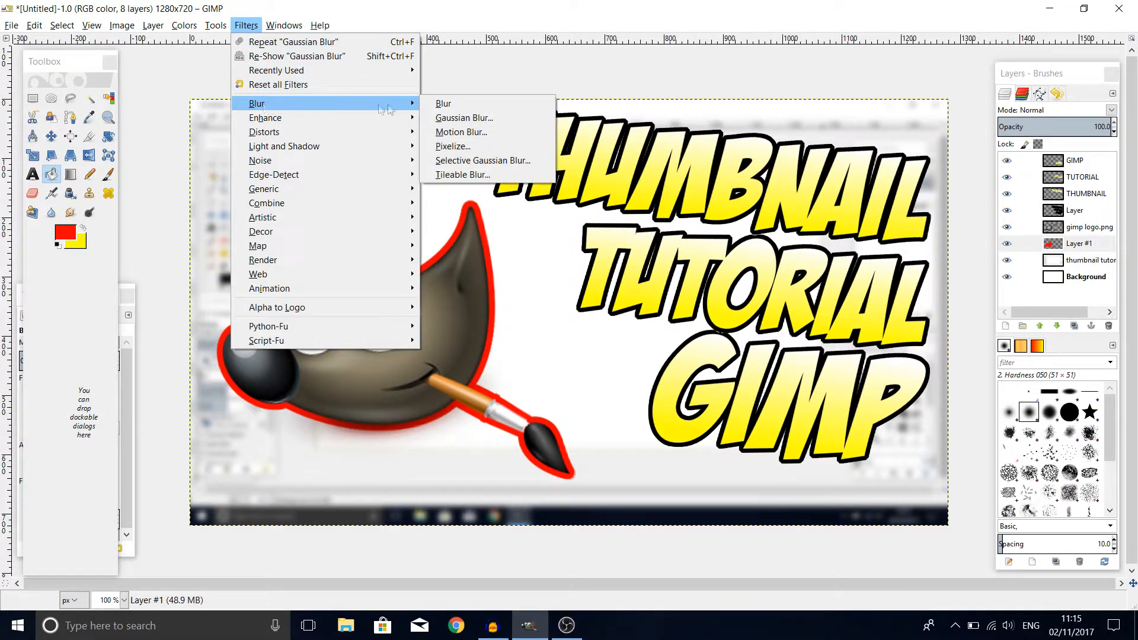
click(501, 120)
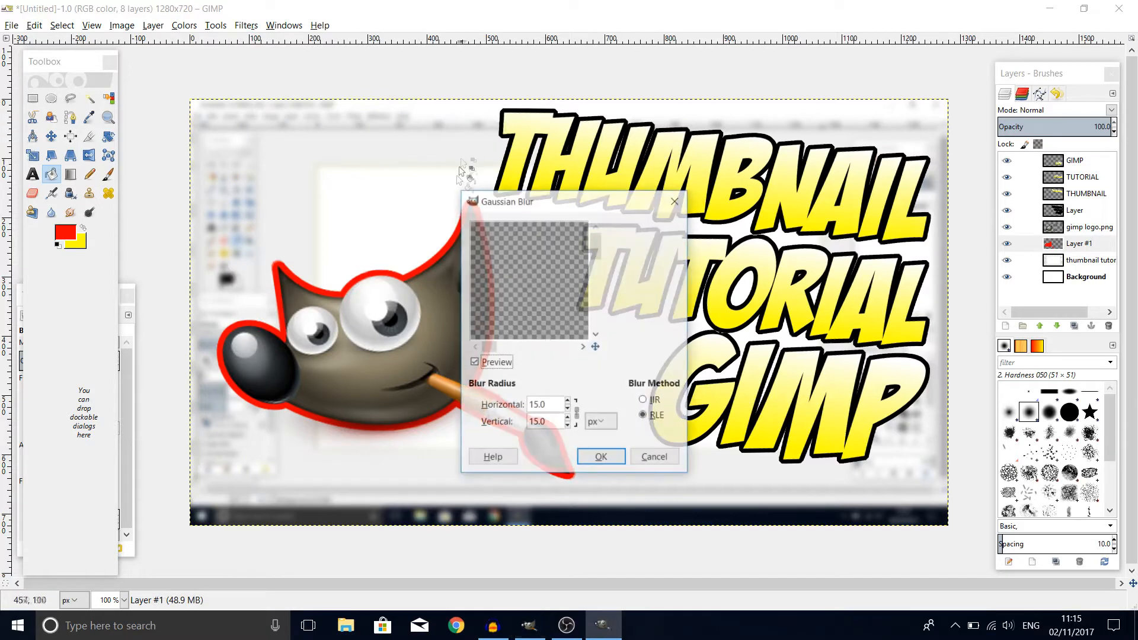
double_click(552, 404)
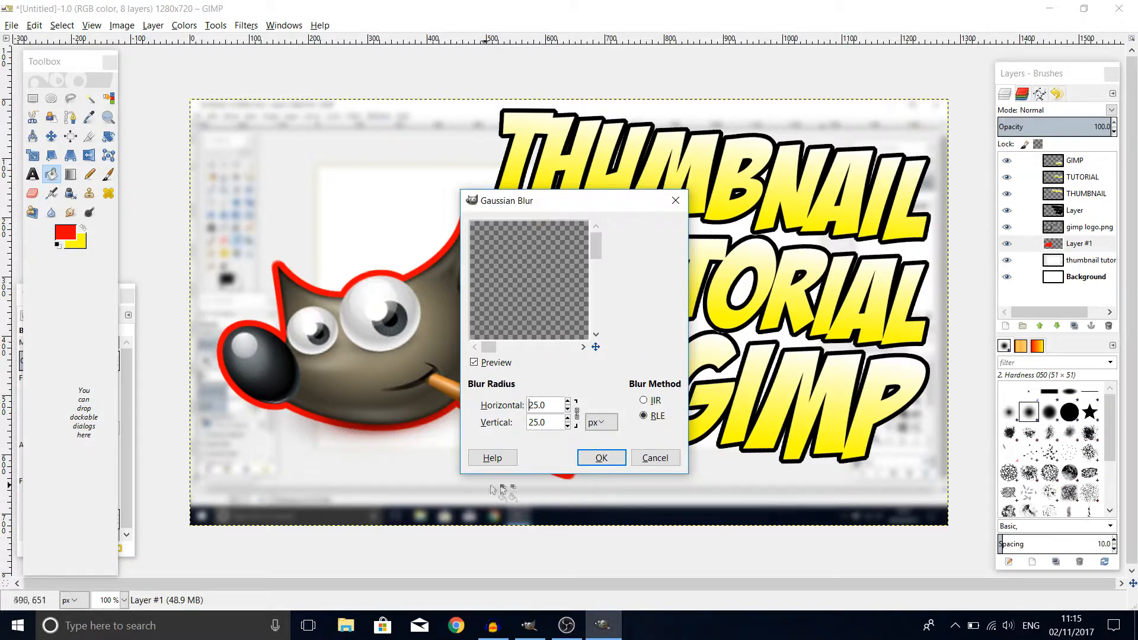
click(595, 462)
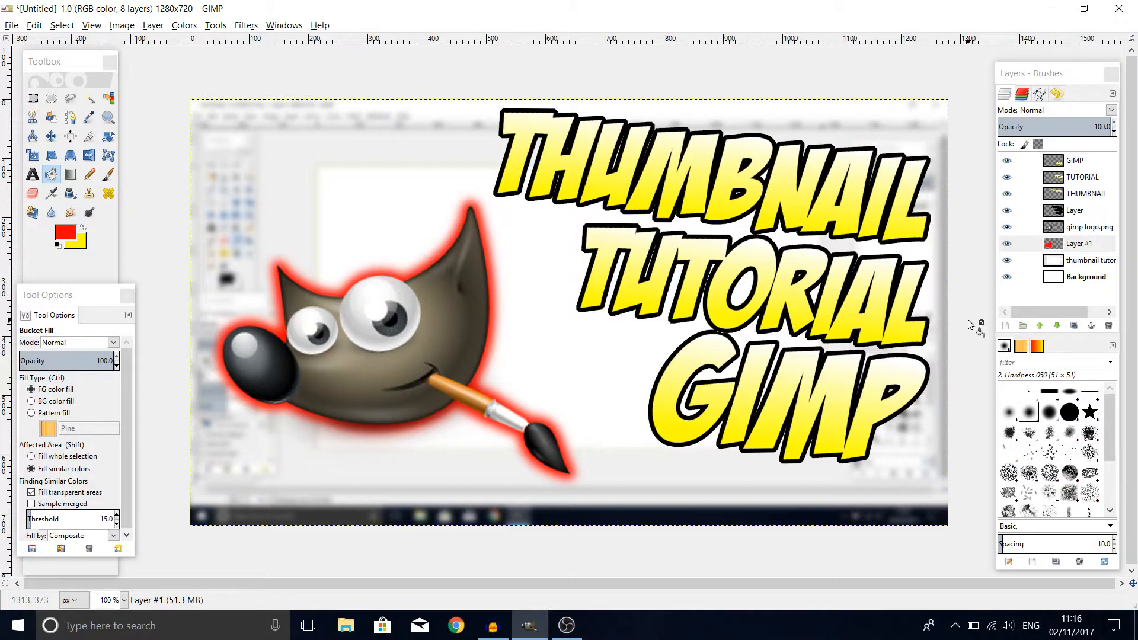
Step: Export the image to the Desktop as thumbnail tutorial gimp.png, keeping the default PNG options
click(11, 25)
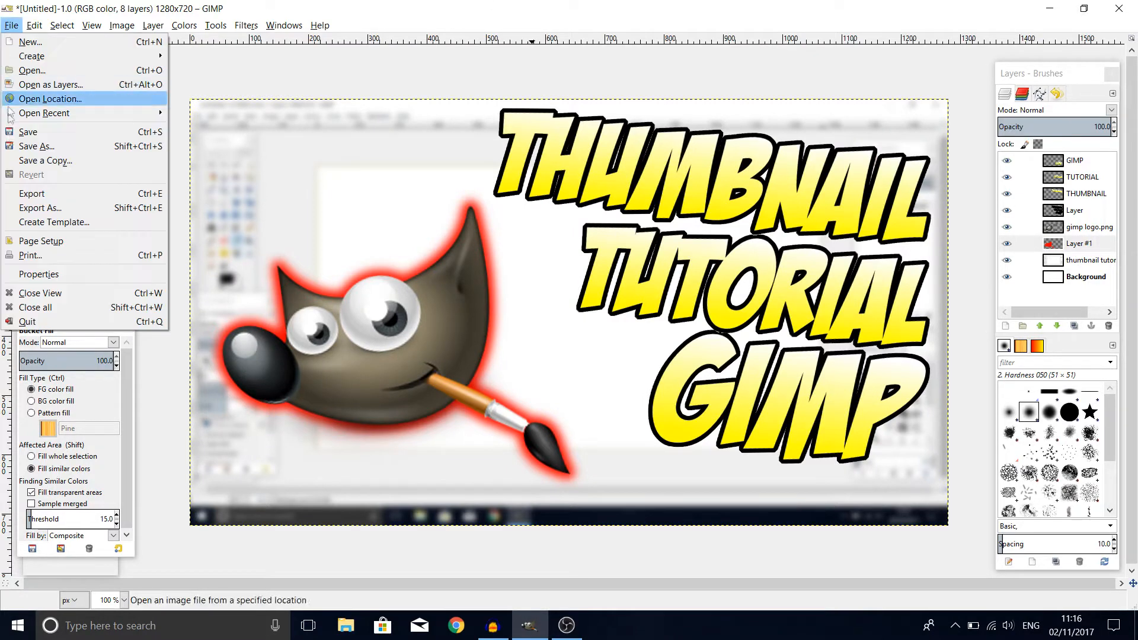
click(27, 209)
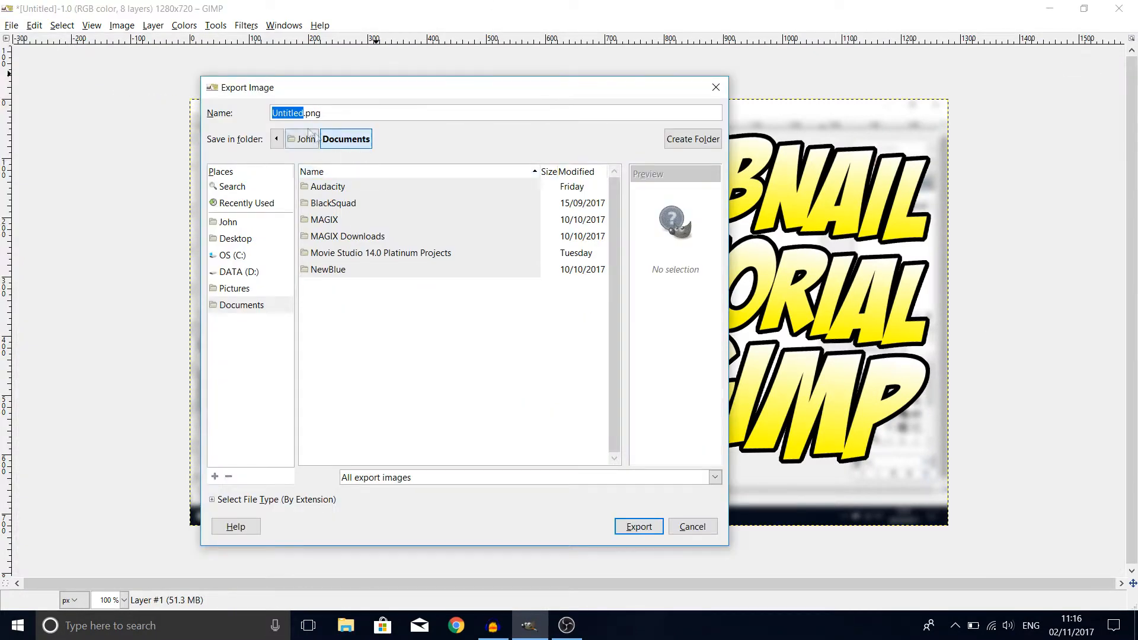
click(234, 238)
text(thumbnail )
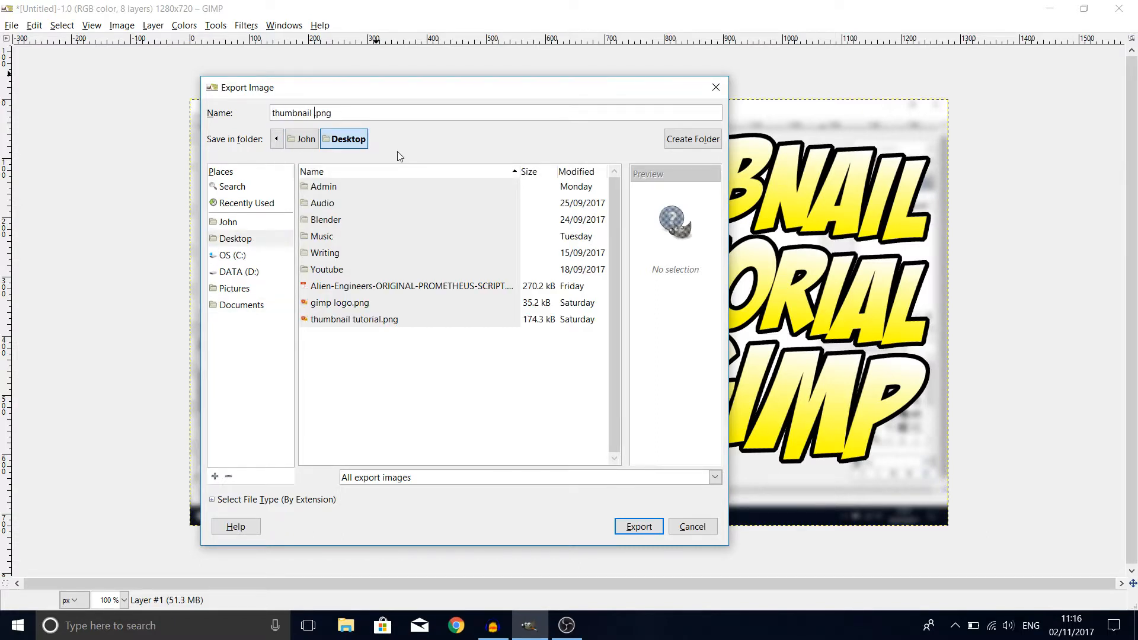
text(tutorial gimp)
click(638, 526)
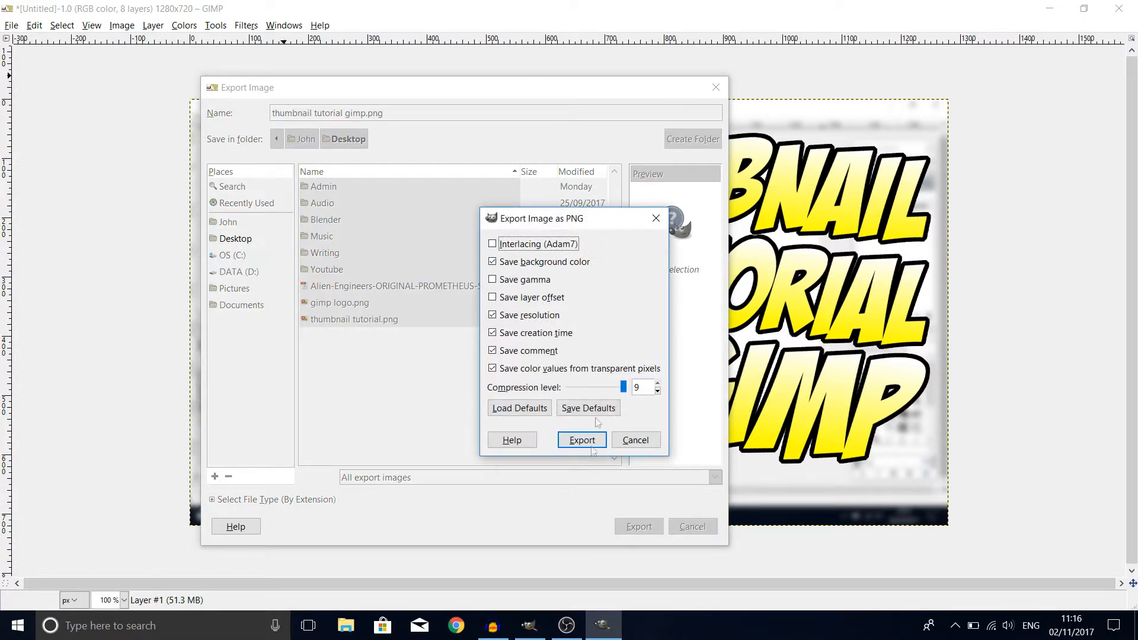
click(589, 439)
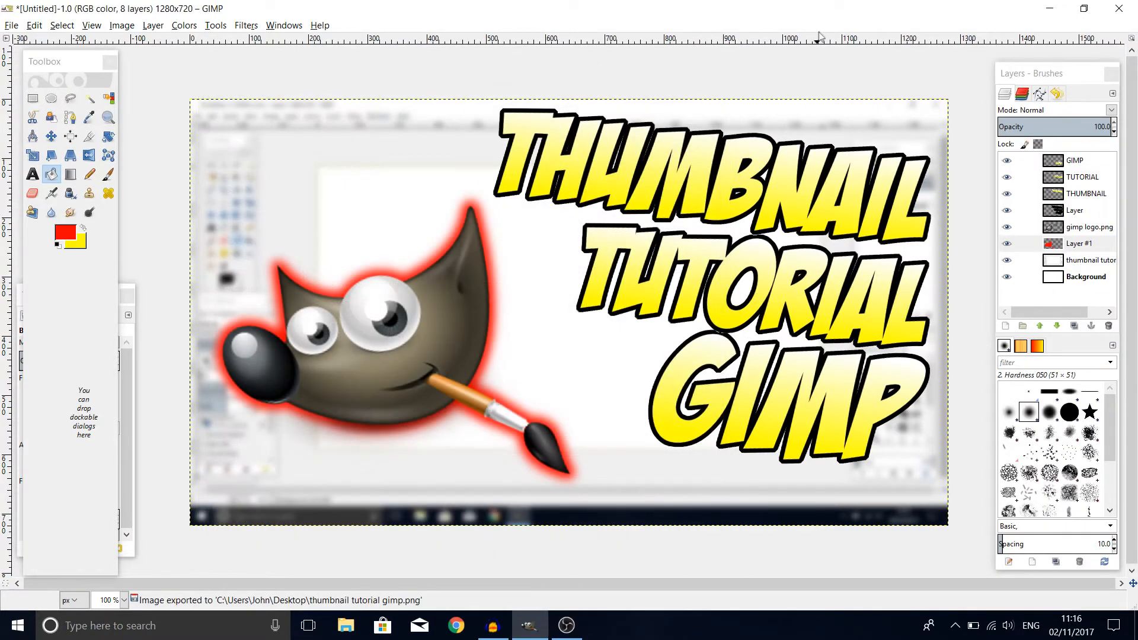
Step: Minimize the open windows and view the exported thumbnail tutorial gimp image from the desktop
click(1041, 8)
click(795, 55)
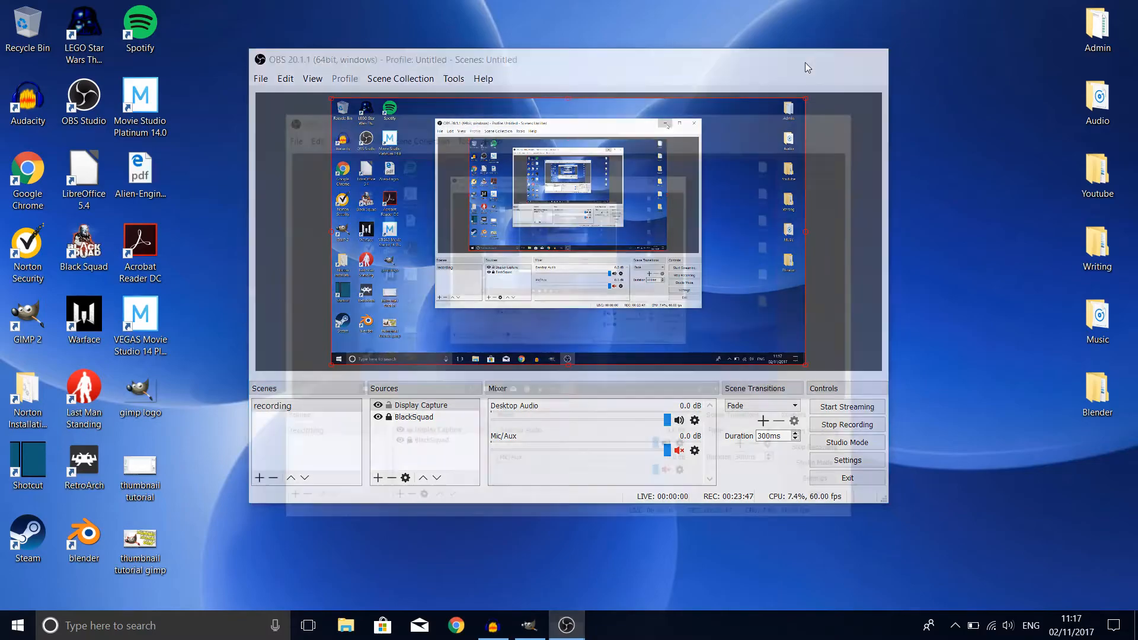
double_click(140, 539)
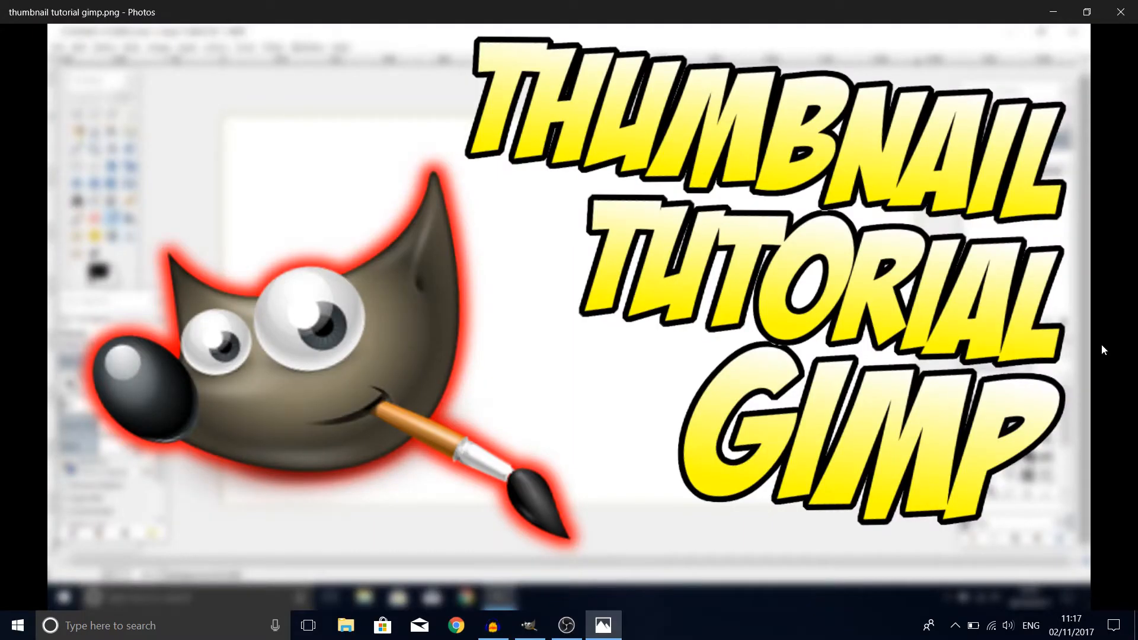